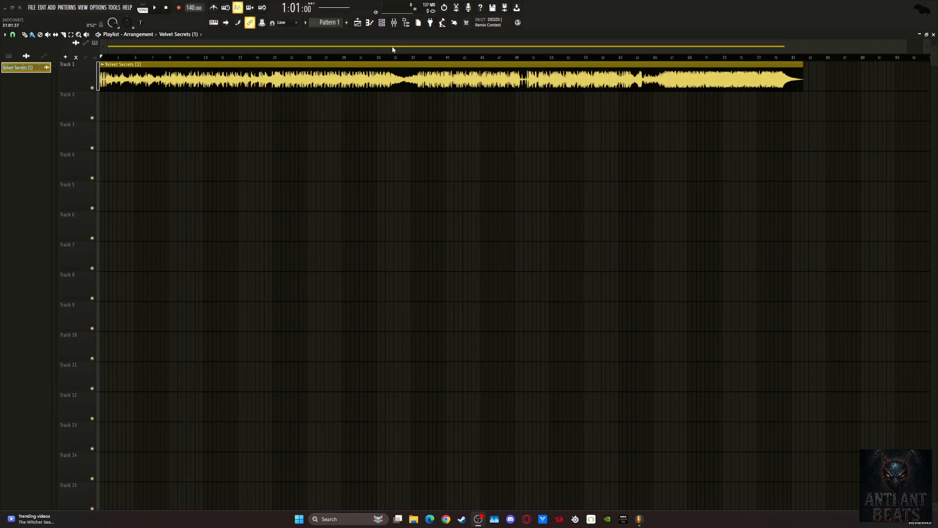
# Step: Play the Velvet Secrets (1) clip from the beginning through about bar 22 to hear where the intro ends
pyautogui.moveTo(784, 46); pyautogui.dragTo(397, 46)
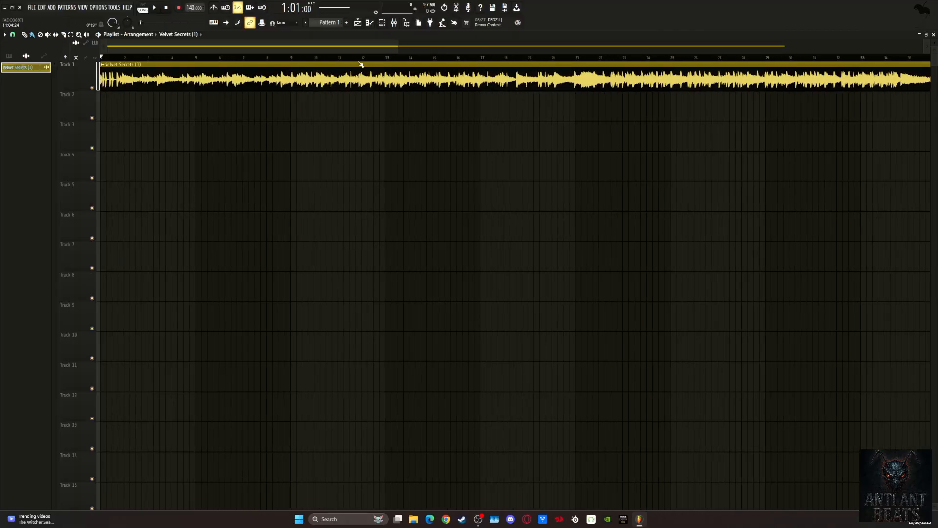
pyautogui.moveTo(934, 43); pyautogui.dragTo(934, 55)
pyautogui.scroll(3, 570, 47)
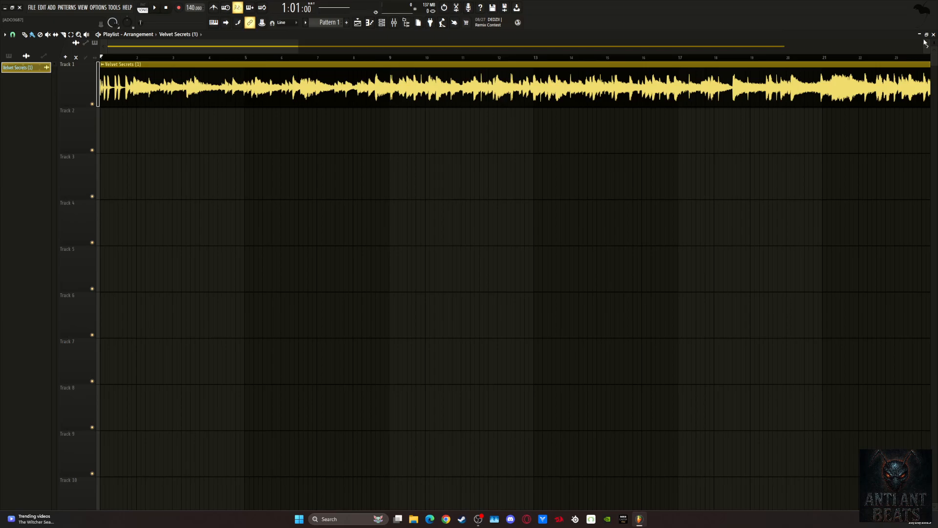
pyautogui.moveTo(934, 43); pyautogui.dragTo(935, 54)
pyautogui.scroll(2, 325, 52)
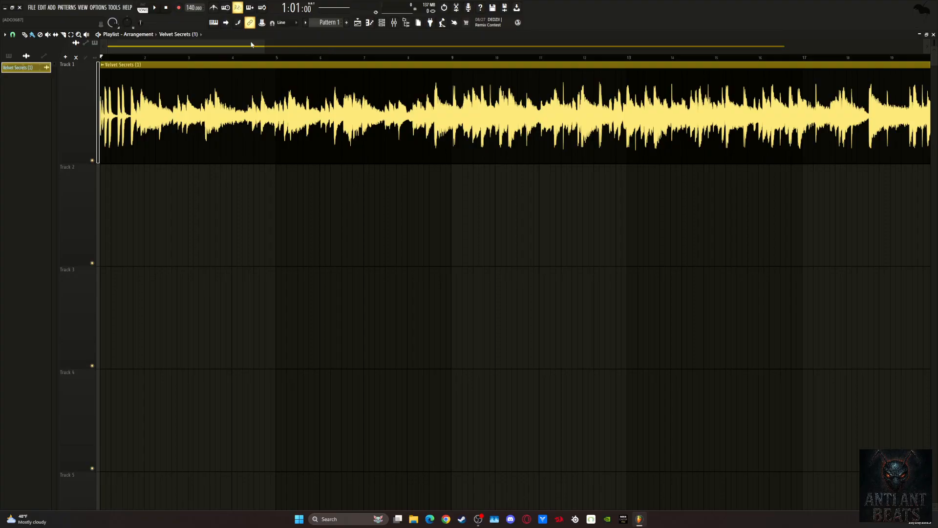
pyautogui.moveTo(202, 46); pyautogui.dragTo(202, 48)
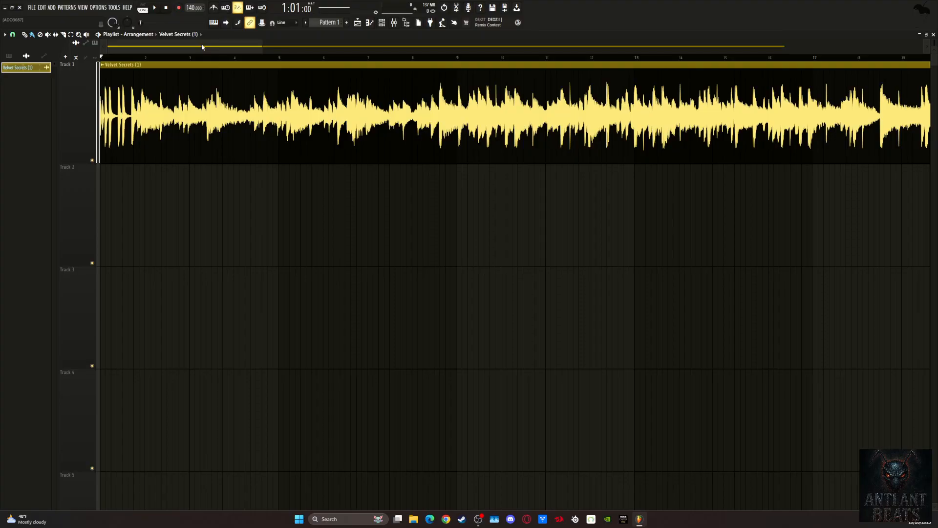
pyautogui.press('space')
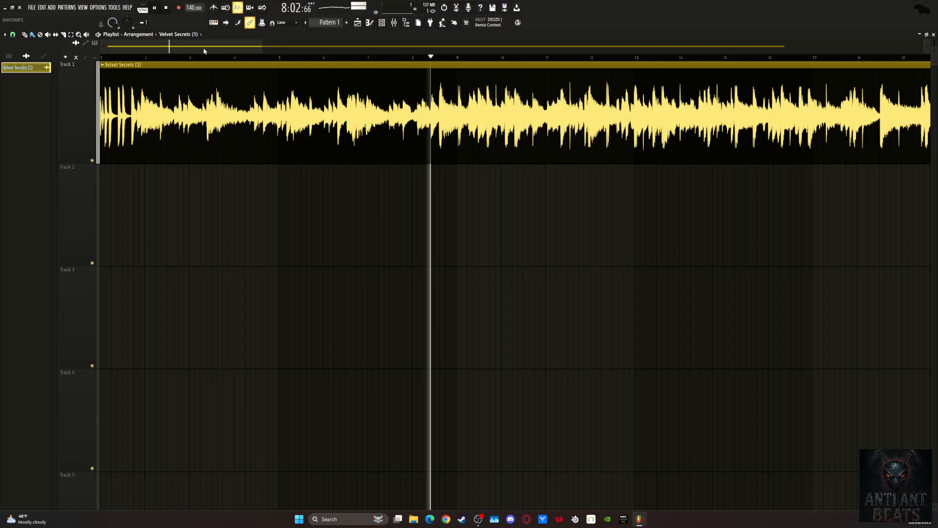
pyautogui.scroll(-1, 209, 53)
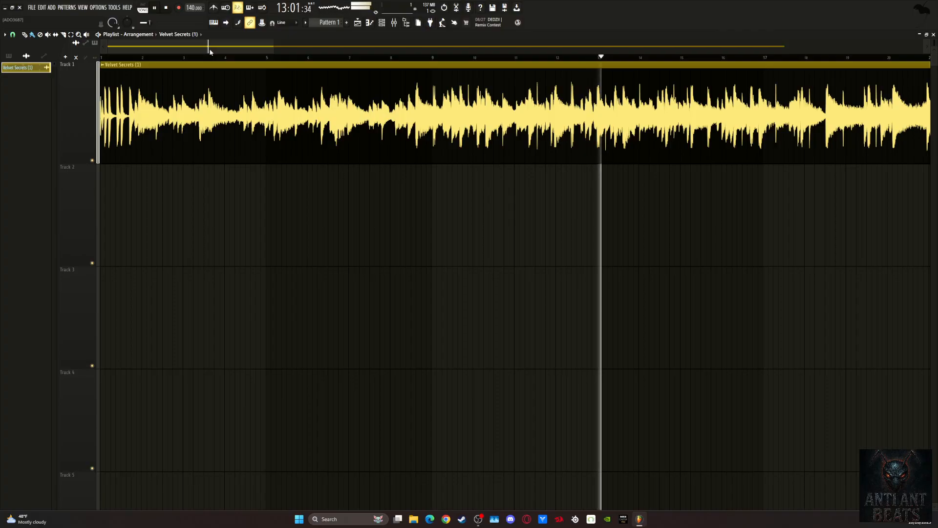
pyautogui.scroll(-1, 211, 52)
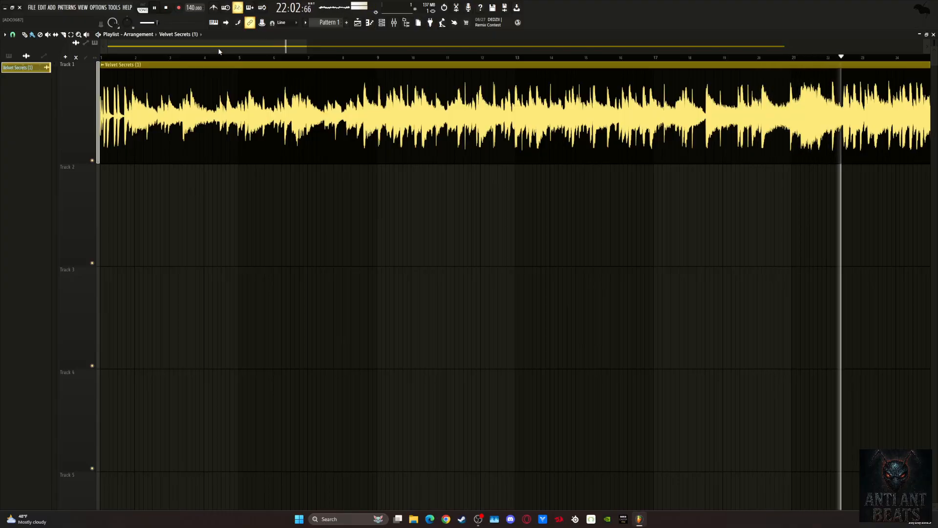
pyautogui.press('space')
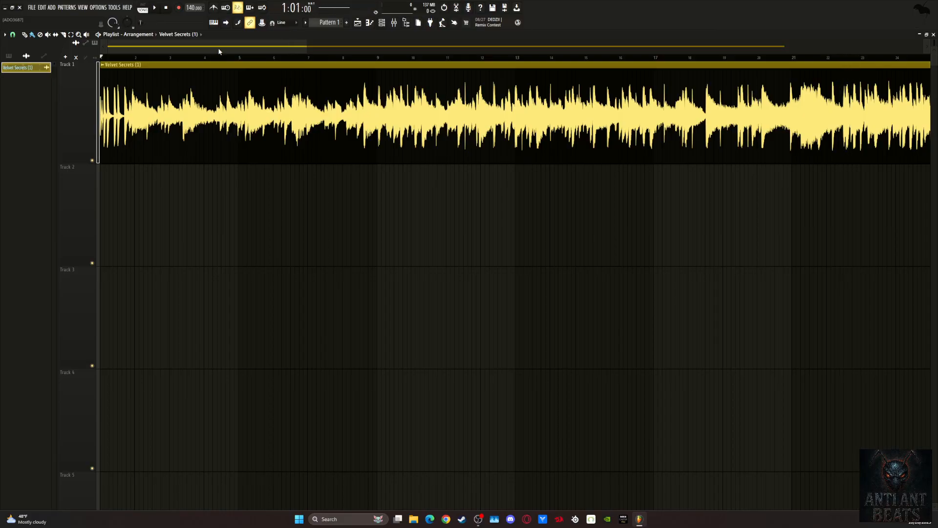
# Step: Make a time selection from bar 1 to the transient at about 8:03, just before bar 9
pyautogui.scroll(-2, 180, 83)
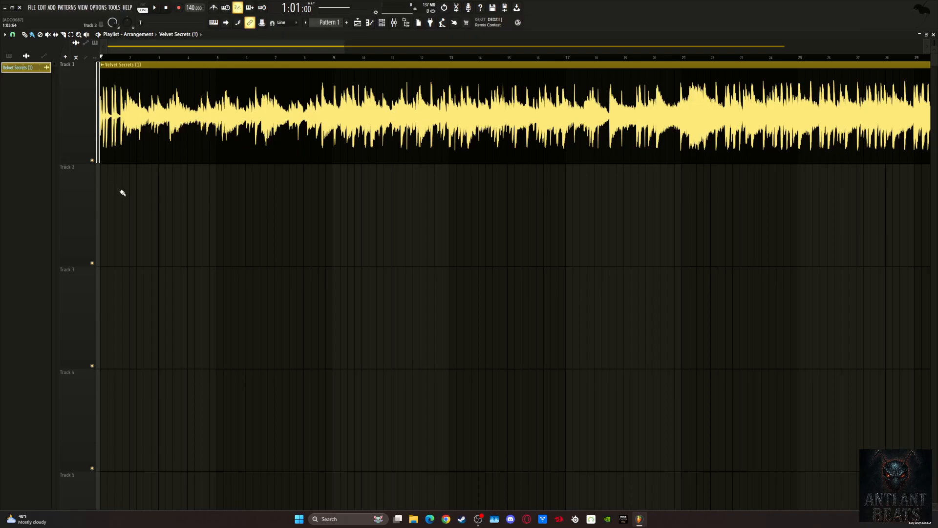
pyautogui.scroll(-1, 146, 47)
pyautogui.scroll(-7, 132, 139)
pyautogui.moveTo(209, 47); pyautogui.dragTo(202, 46)
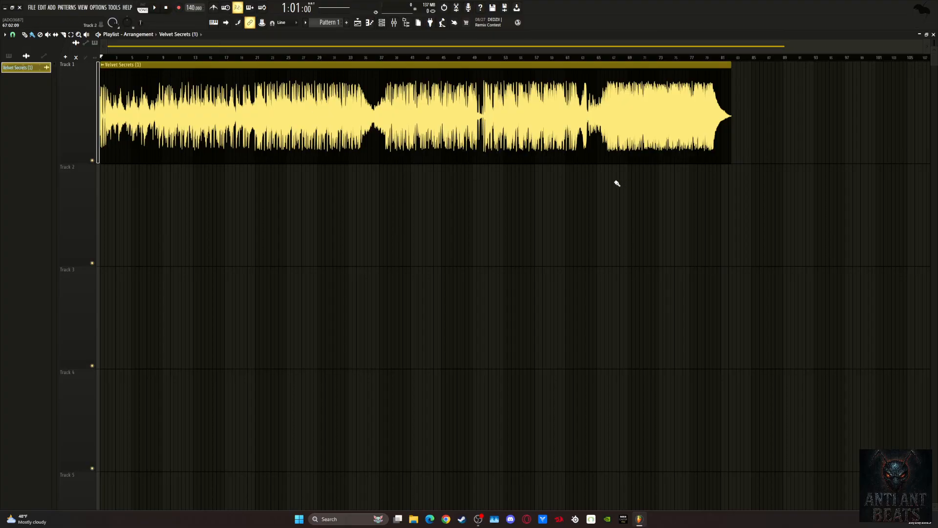
pyautogui.scroll(5, 304, 48)
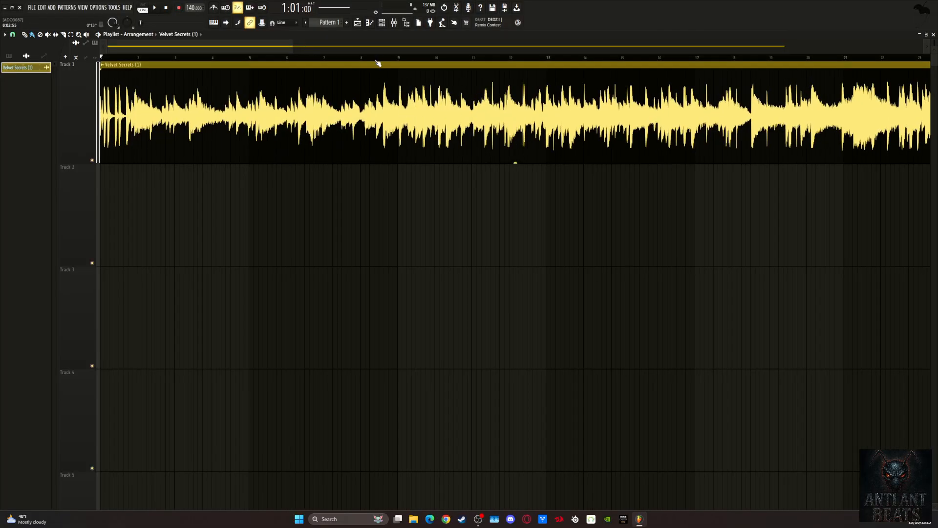
pyautogui.scroll(3, 383, 50)
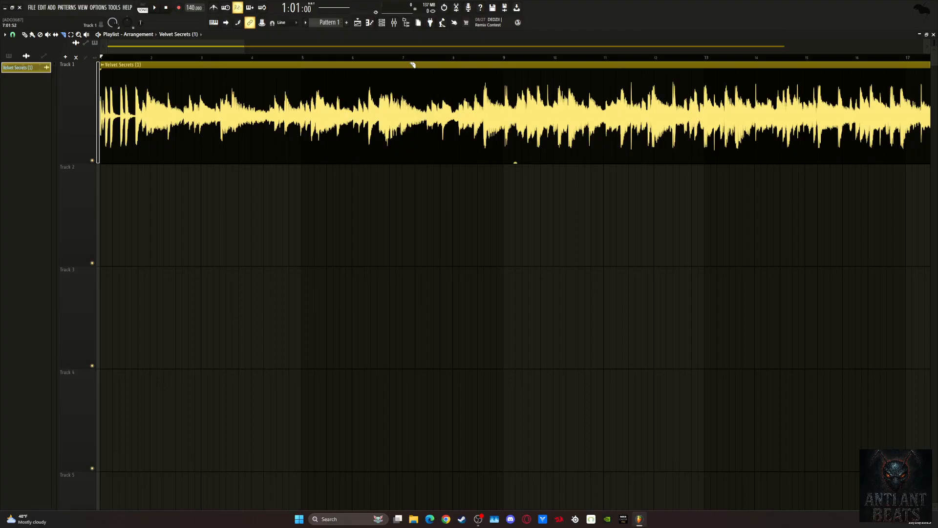
pyautogui.click(483, 58)
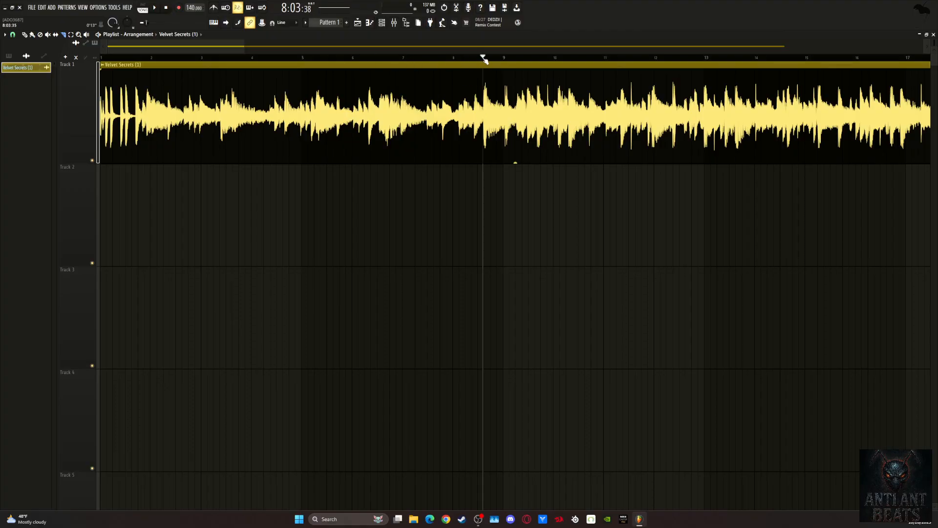
pyautogui.moveTo(483, 57); pyautogui.dragTo(101, 58)
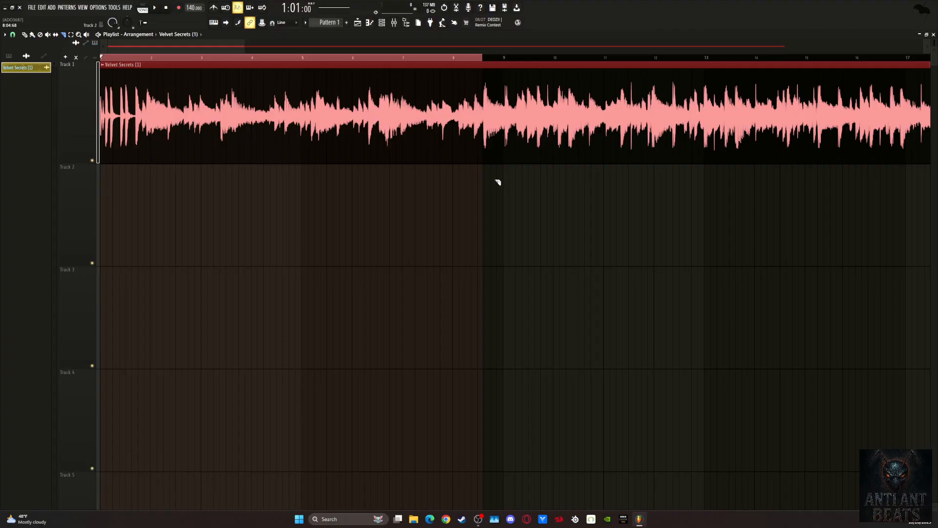
pyautogui.click(567, 208)
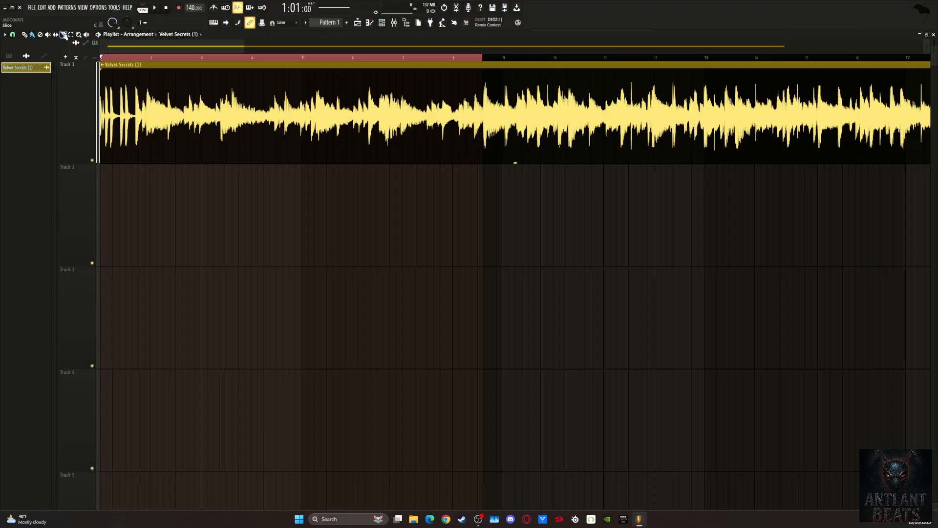
# Step: With snapping set to (none), slice the Track 1 clip exactly at the transient where the time selection ends
pyautogui.click(64, 34)
pyautogui.click(13, 35)
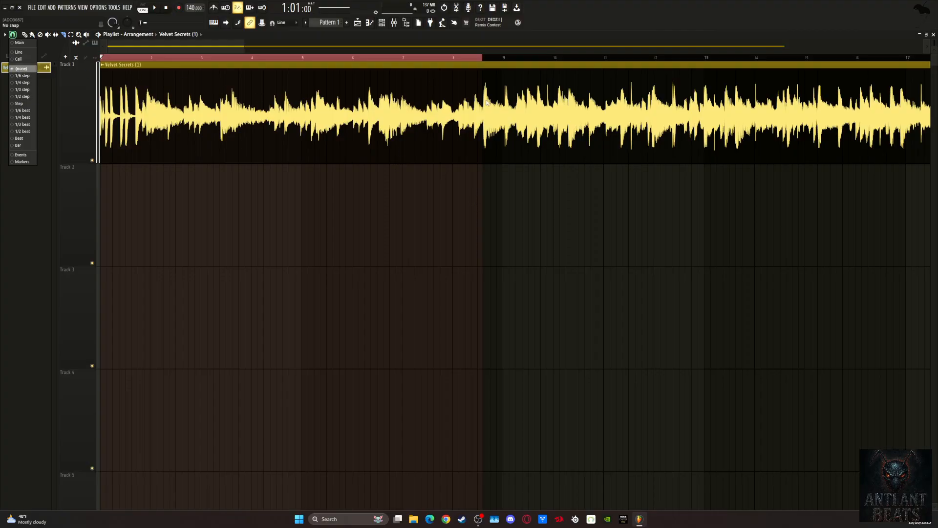
pyautogui.scroll(5, 493, 61)
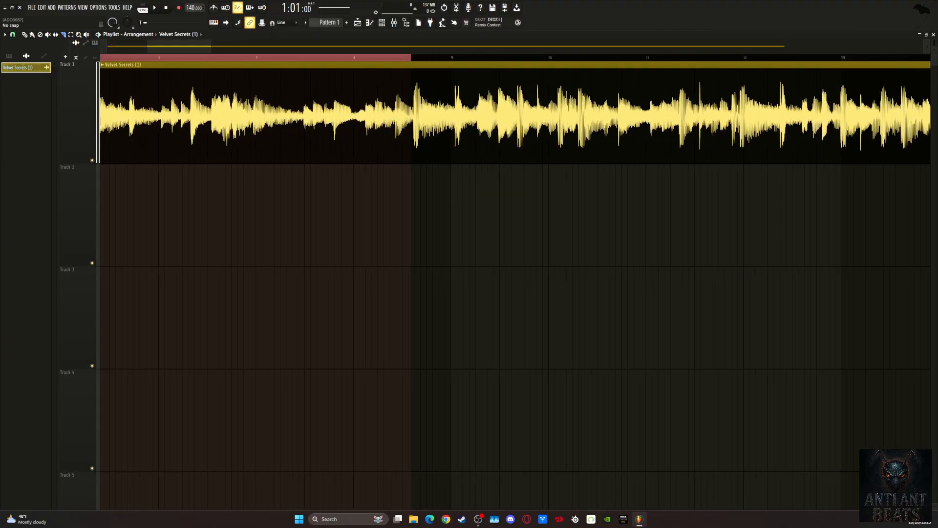
pyautogui.scroll(3, 498, 59)
pyautogui.moveTo(531, 57); pyautogui.dragTo(530, 58)
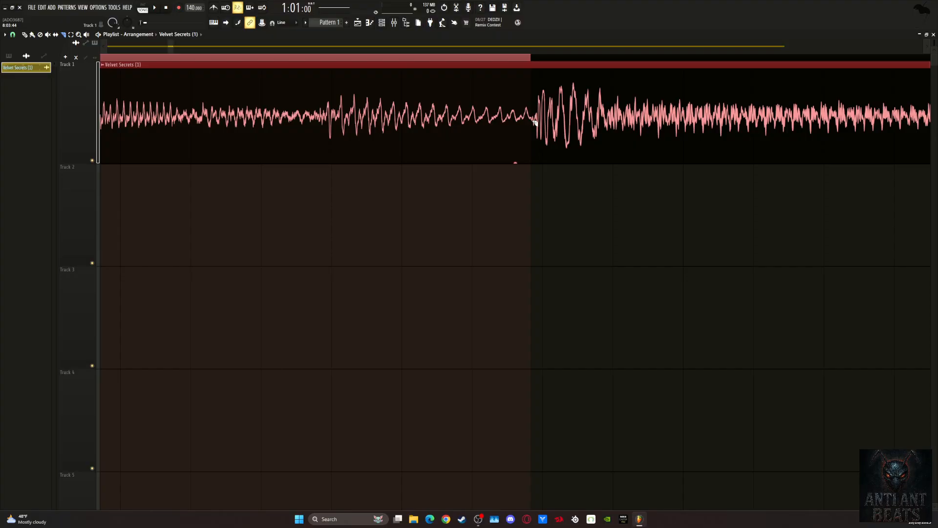
pyautogui.click(533, 118)
pyautogui.moveTo(533, 119); pyautogui.dragTo(533, 120)
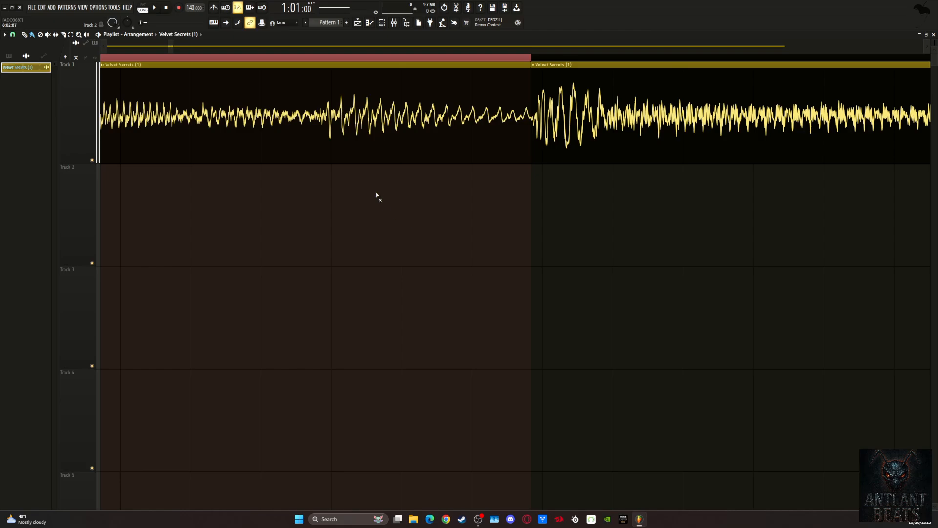
# Step: Mute the intro slice before the cut on Track 1
pyautogui.click(377, 150)
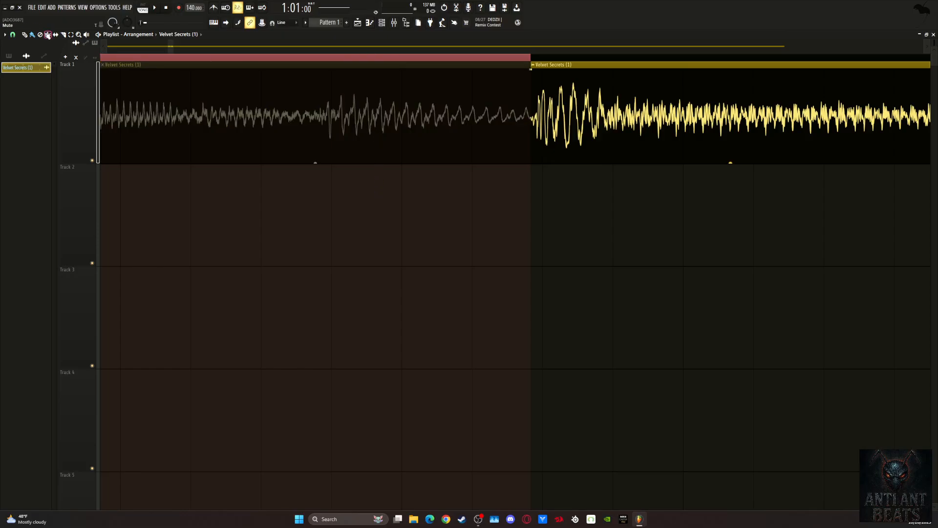
pyautogui.click(273, 123)
pyautogui.click(286, 128)
pyautogui.click(280, 103)
pyautogui.click(283, 107)
pyautogui.scroll(-5, 380, 68)
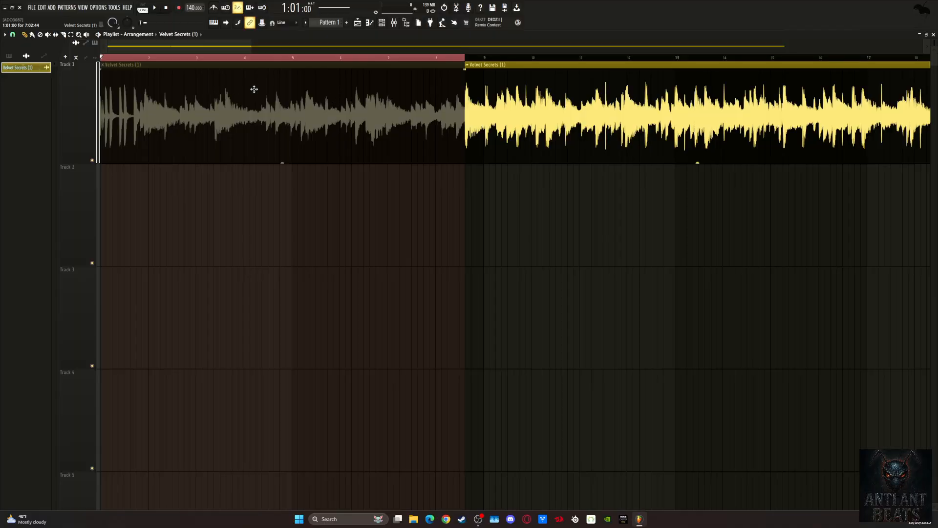
# Step: Move the muted intro slice off Track 1 to a much lower track and clear the time selection
pyautogui.moveTo(273, 105); pyautogui.dragTo(140, 522)
pyautogui.scroll(3, 250, 272)
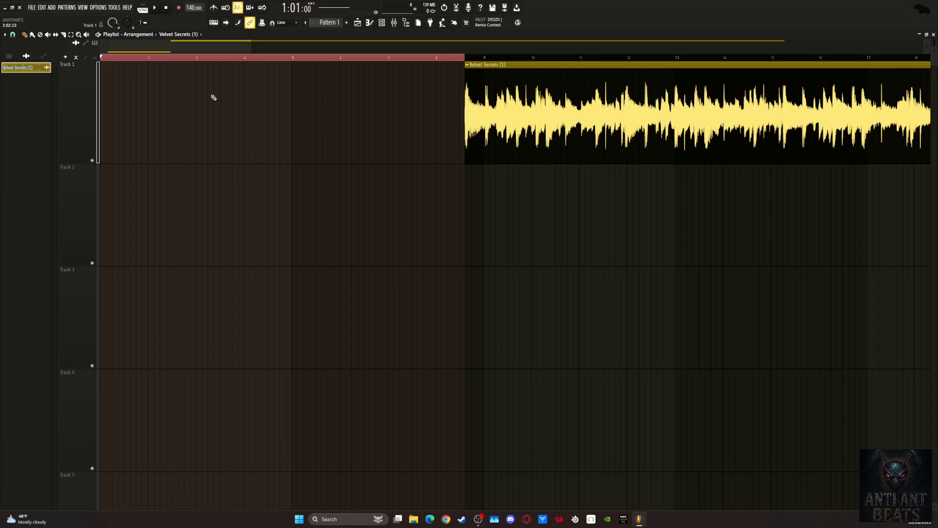
pyautogui.hotkey('ctrl', 'd')
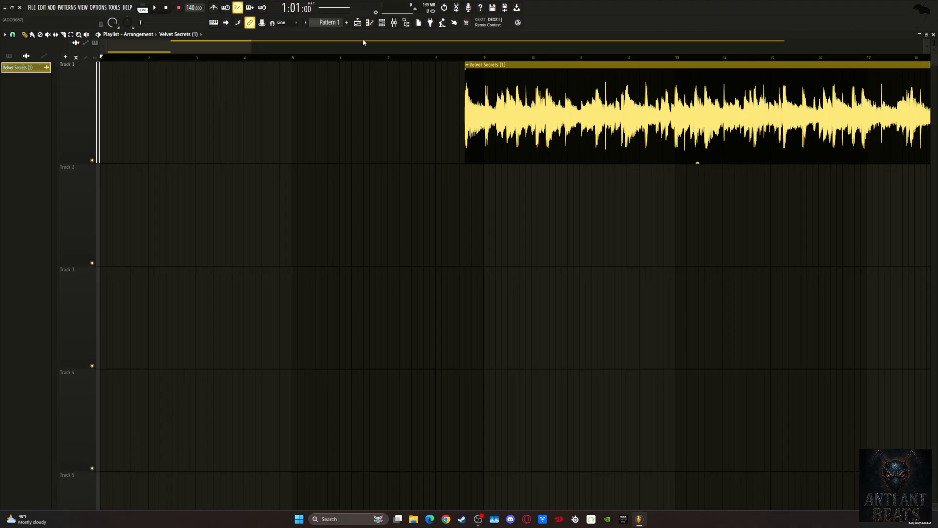
# Step: Move the remaining Velvet Secrets (1) clip to the start of Track 1 at bar 1
pyautogui.scroll(-7, 363, 41)
pyautogui.moveTo(362, 41); pyautogui.dragTo(363, 47)
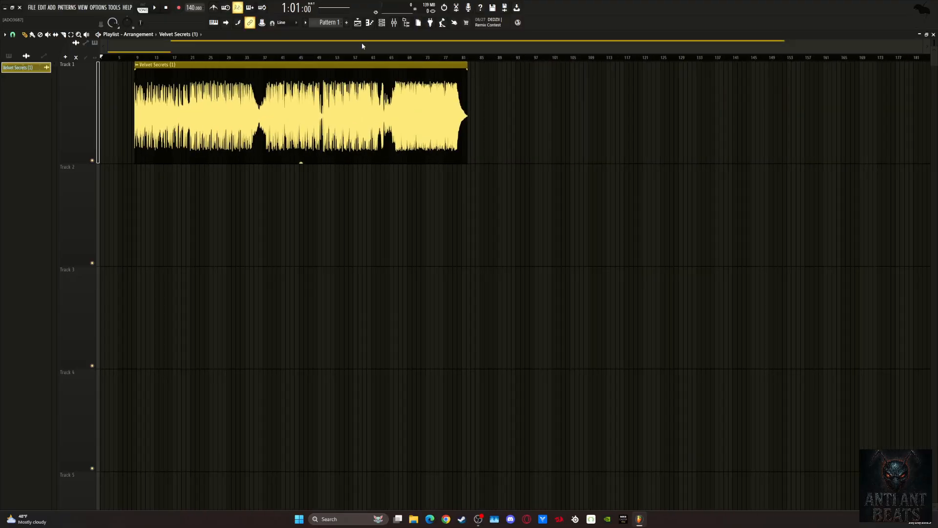
pyautogui.hotkey('ctrl', 'a')
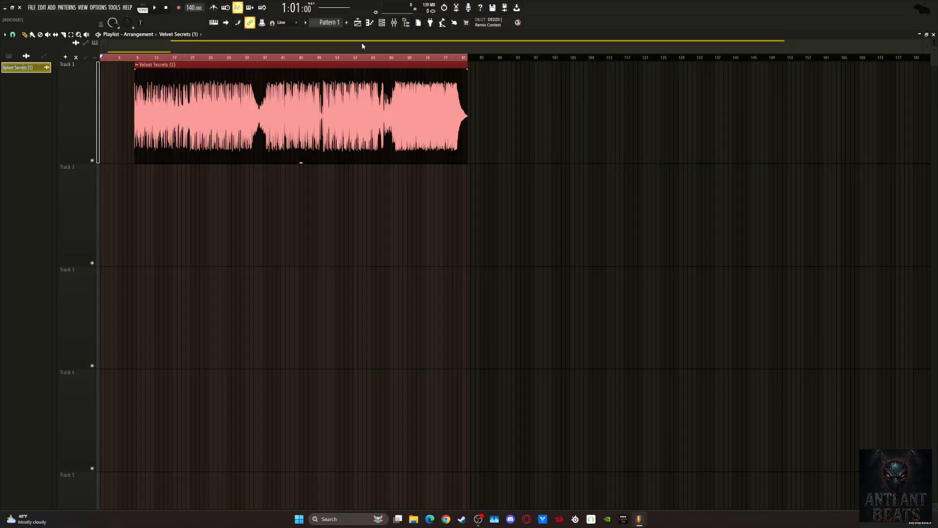
pyautogui.keyDown('ctrl'); pyautogui.click(340, 186); pyautogui.keyUp('ctrl')
pyautogui.moveTo(315, 116); pyautogui.dragTo(279, 114)
pyautogui.moveTo(298, 47); pyautogui.dragTo(299, 97)
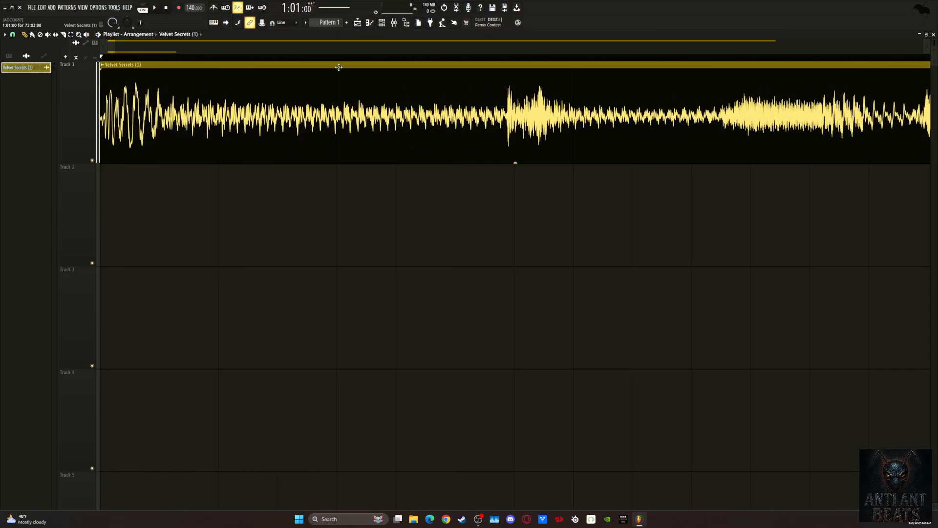
# Step: Play the clip from several points around bars 9 and 10 to find where the phrase ends
pyautogui.moveTo(353, 48); pyautogui.dragTo(320, 28)
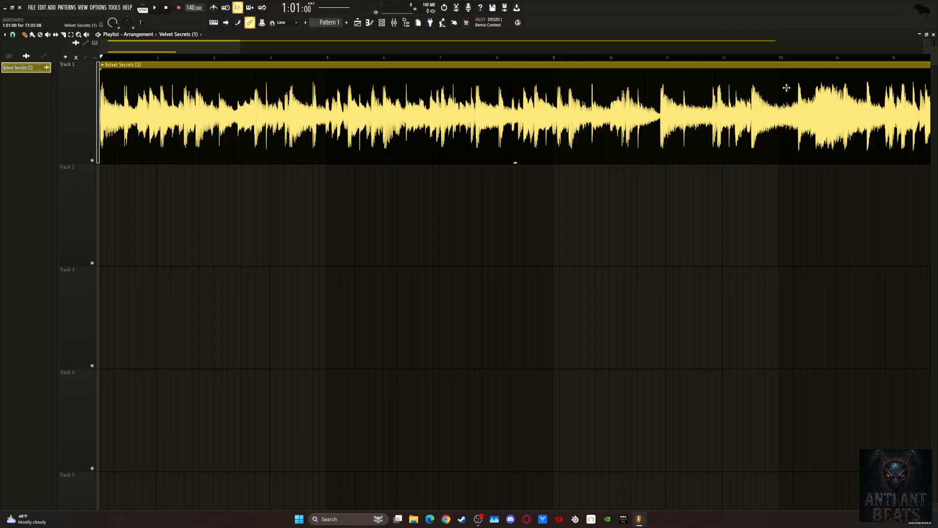
pyautogui.click(638, 59)
pyautogui.press('space')
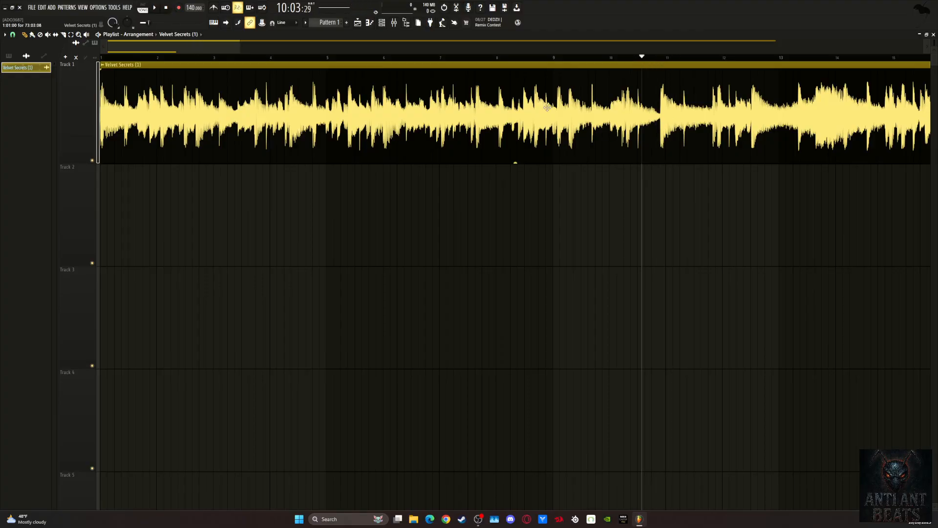
pyautogui.click(607, 58)
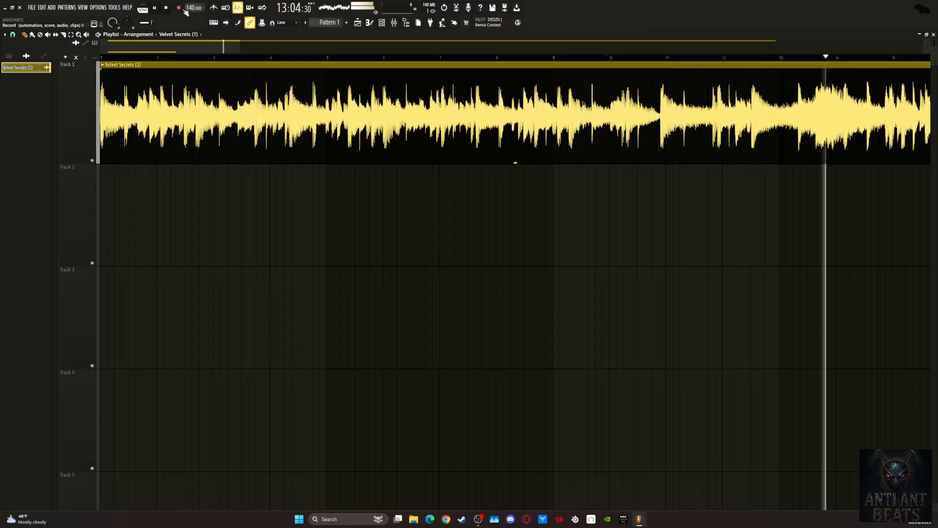
pyautogui.press('space')
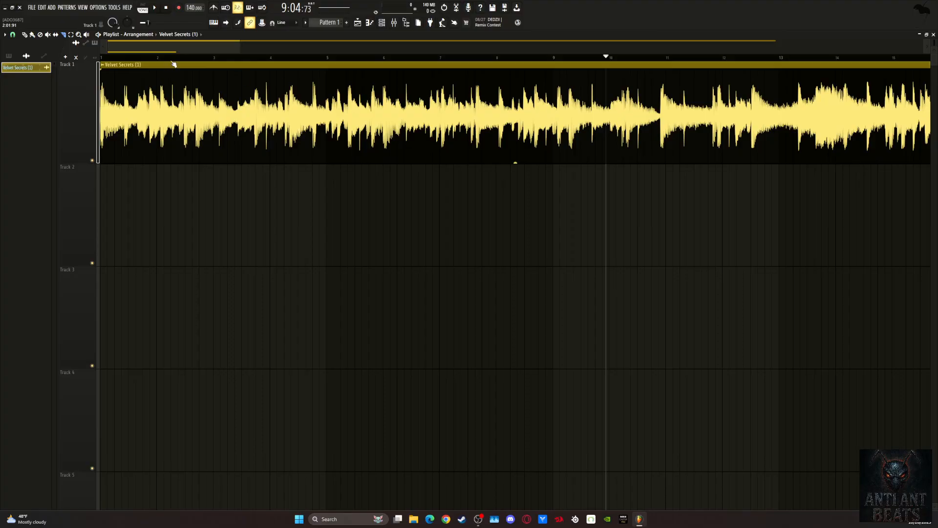
pyautogui.scroll(-3, 424, 209)
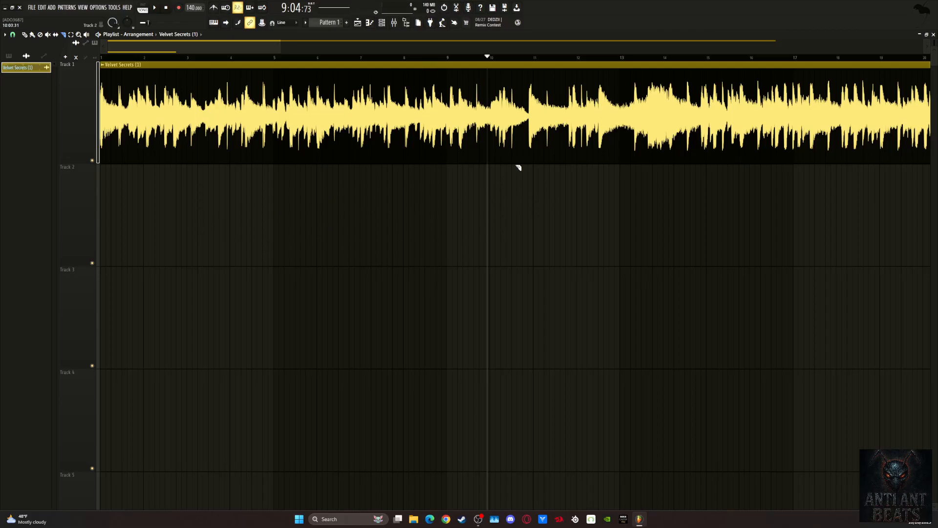
pyautogui.click(424, 57)
pyautogui.moveTo(446, 57)
pyautogui.mouseDown()
pyautogui.moveTo(488, 45)
pyautogui.moveTo(462, 48)
pyautogui.mouseUp()
pyautogui.click(555, 58)
pyautogui.click(520, 57)
pyautogui.press('space')
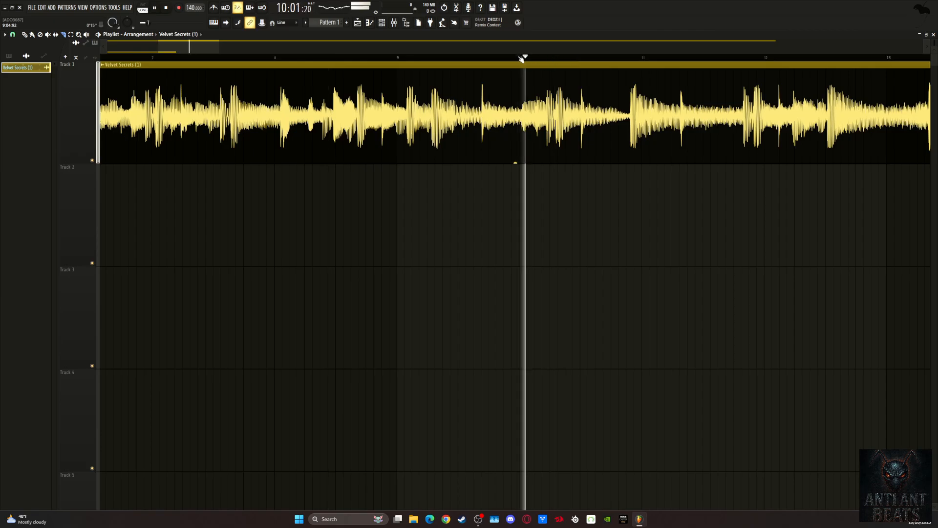
pyautogui.press('space')
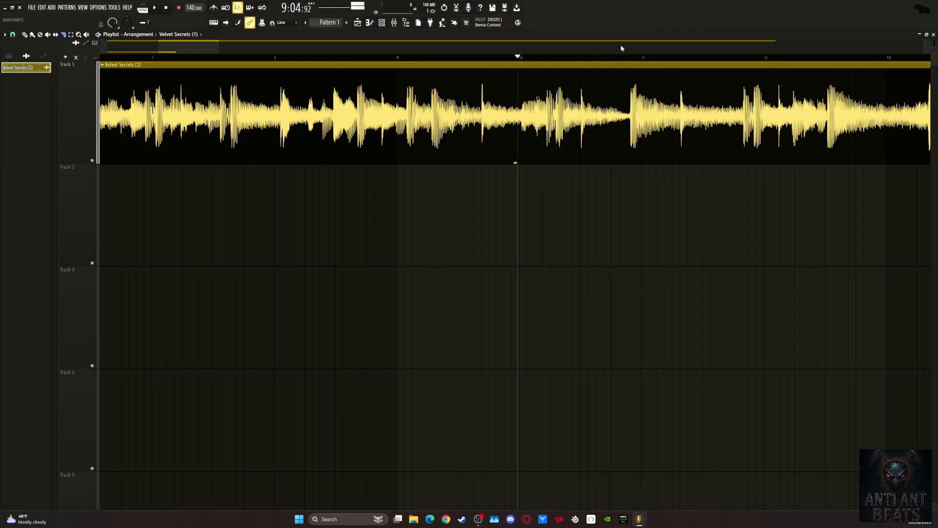
# Step: Slice the Track 1 clip at the transient just before bar 11 and mute the part after the cut
pyautogui.scroll(5, 630, 49)
pyautogui.moveTo(539, 126); pyautogui.dragTo(546, 128)
pyautogui.press('b')
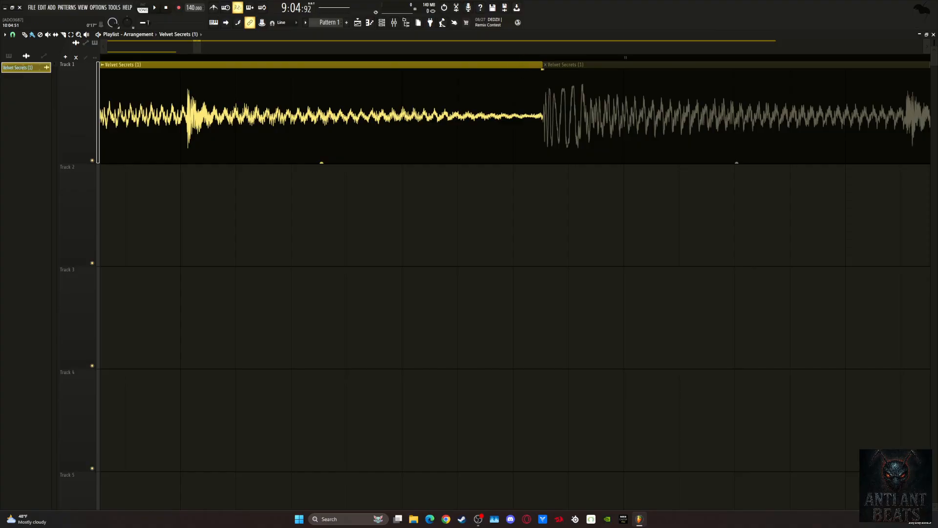
pyautogui.scroll(-6, 521, 58)
pyautogui.scroll(-4, 468, 126)
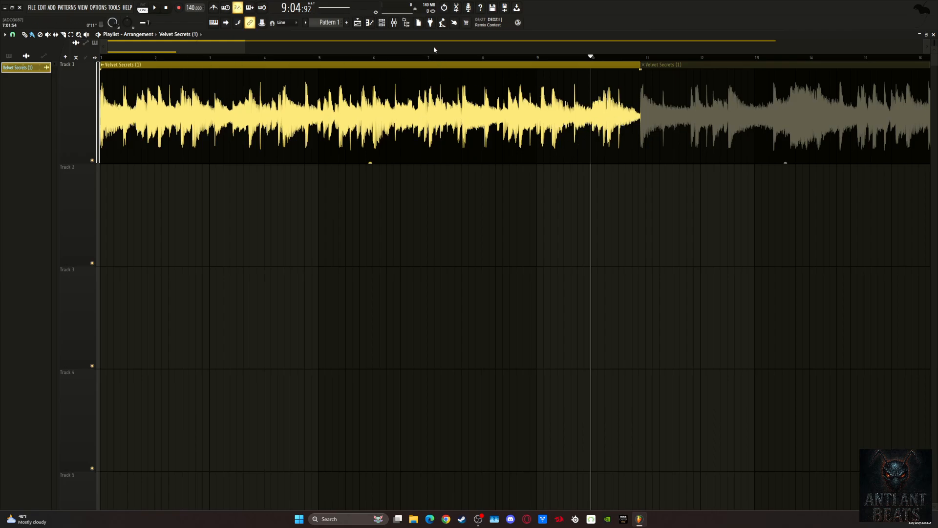
# Step: Try to stretch the active Velvet Secrets (1) clip on Track 1 so that it ends at bar 9
pyautogui.scroll(-3, 434, 104)
pyautogui.scroll(-3, 437, 175)
pyautogui.scroll(3, 371, 278)
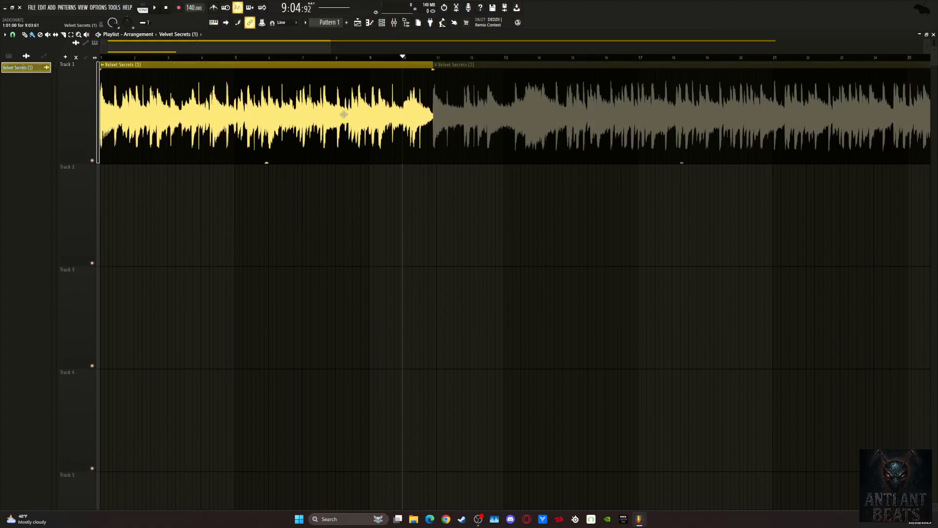
pyautogui.scroll(3, 437, 46)
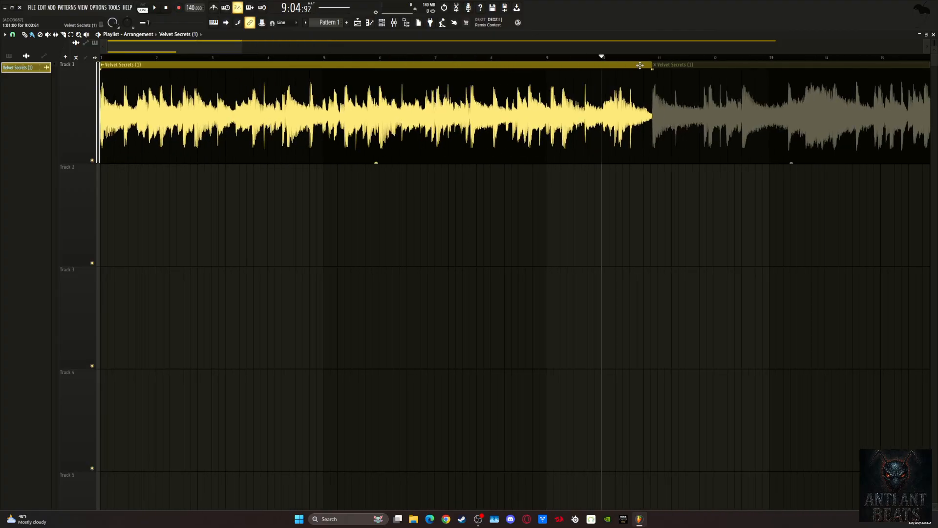
pyautogui.scroll(6, 663, 46)
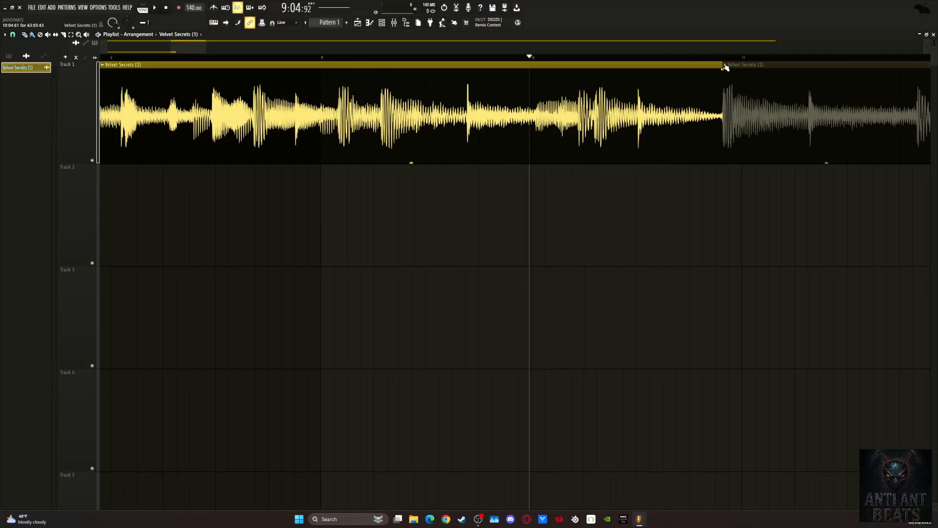
pyautogui.moveTo(628, 45); pyautogui.dragTo(345, 99)
pyautogui.scroll(5, 362, 100)
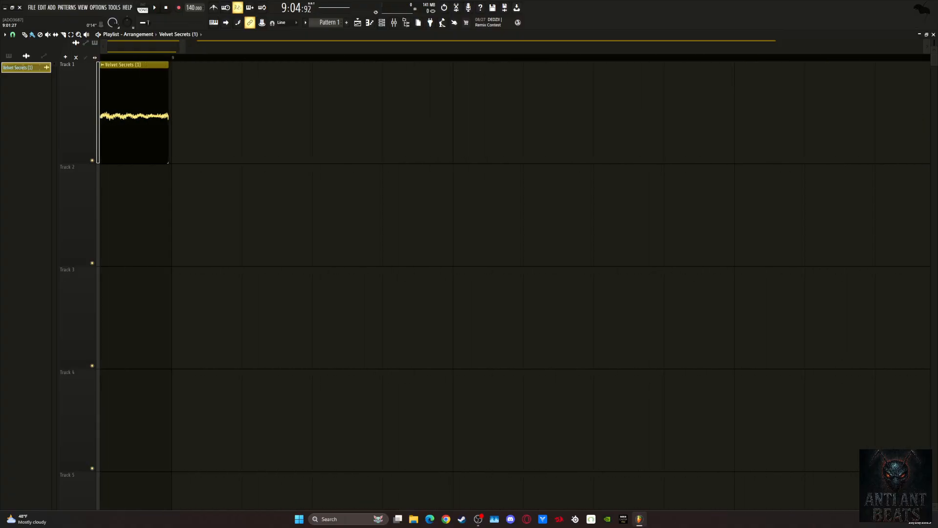
pyautogui.scroll(2, 468, 65)
pyautogui.moveTo(522, 64); pyautogui.dragTo(931, 65)
pyautogui.scroll(-5, 515, 117)
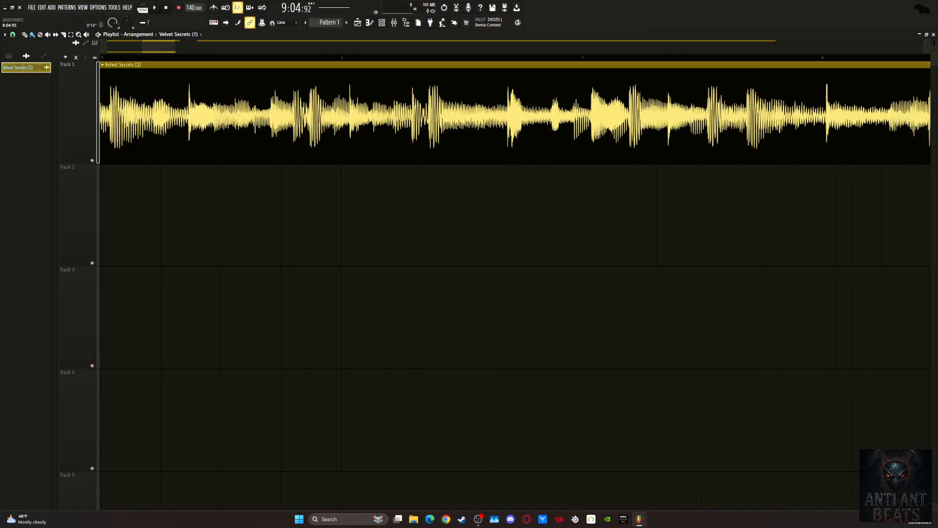
pyautogui.scroll(3, 515, 118)
pyautogui.scroll(-6, 515, 117)
pyautogui.scroll(-3, 515, 117)
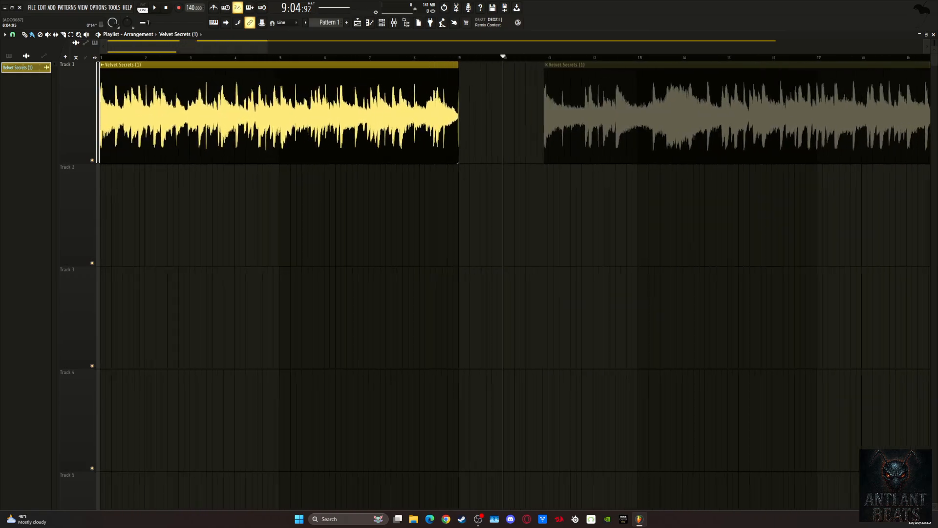
pyautogui.scroll(8, 515, 117)
pyautogui.scroll(-10, 515, 117)
pyautogui.scroll(8, 515, 117)
pyautogui.scroll(-2, 515, 117)
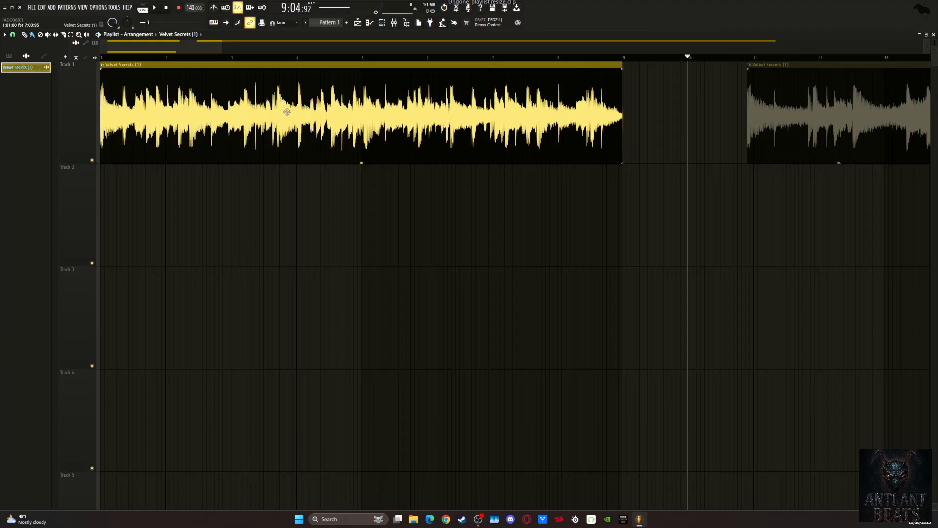
pyautogui.hotkey('ctrl', 'z')
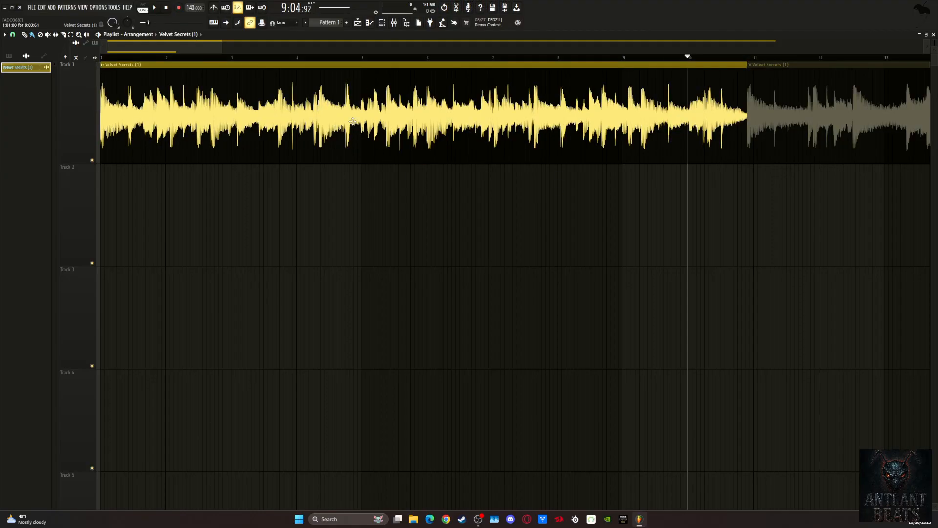
# Step: Play the Track 1 clip to find the phrase ending, slice it at the transient about two-thirds through bar 7 and mute the part after the cut
pyautogui.moveTo(175, 59); pyautogui.dragTo(347, 61)
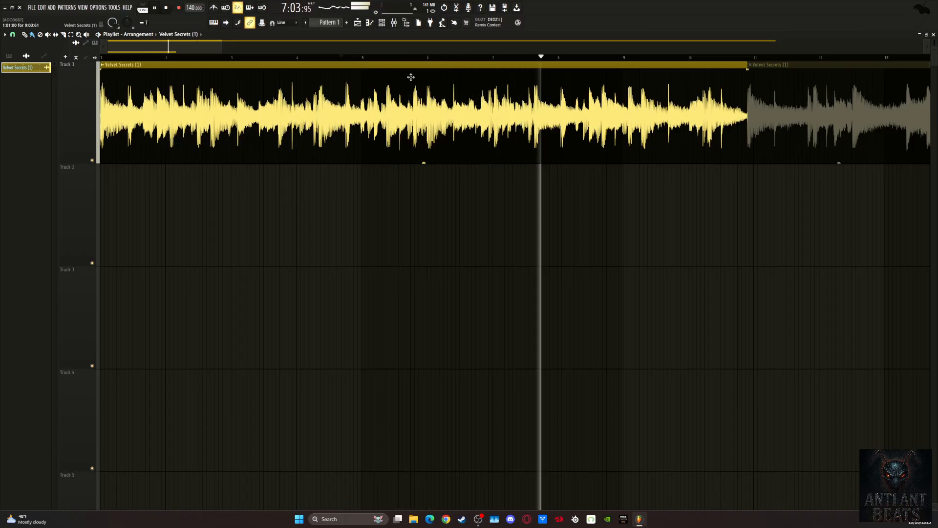
pyautogui.press('space')
pyautogui.scroll(5, 537, 57)
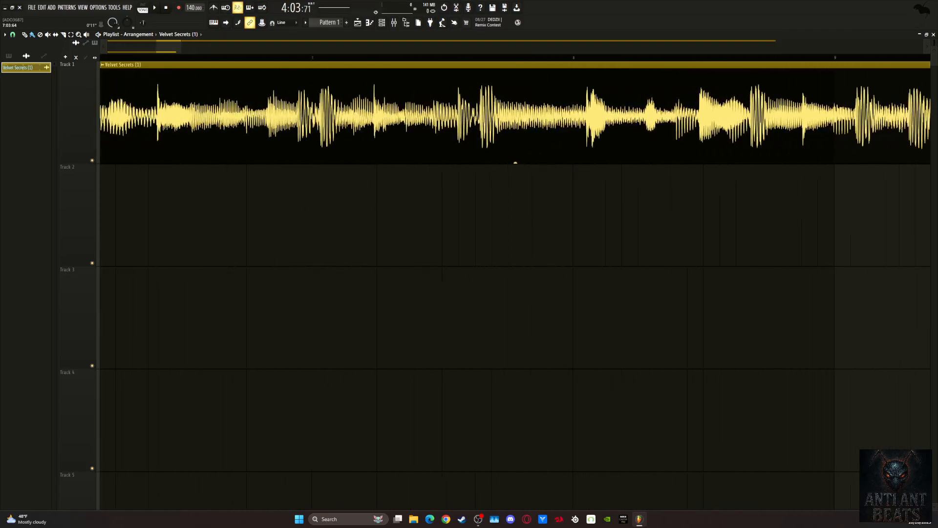
pyautogui.press('c')
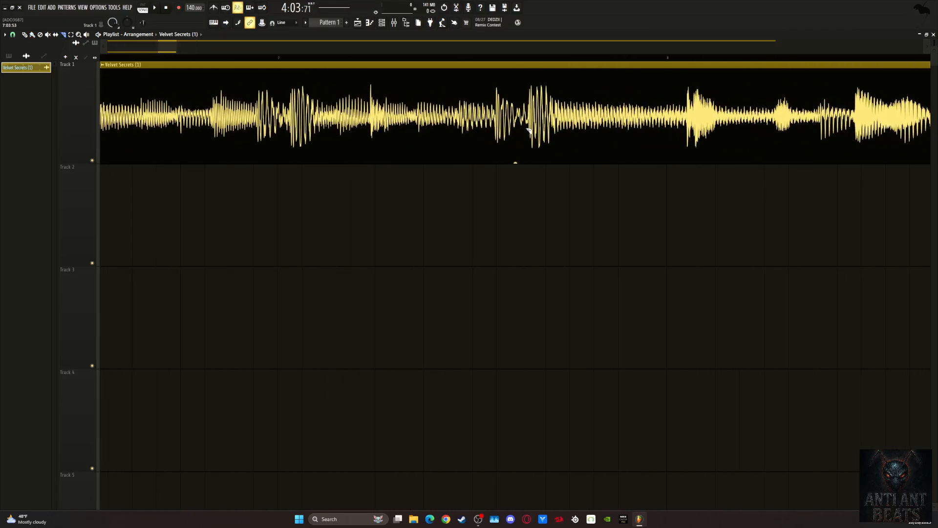
pyautogui.click(530, 130)
pyautogui.click(665, 130)
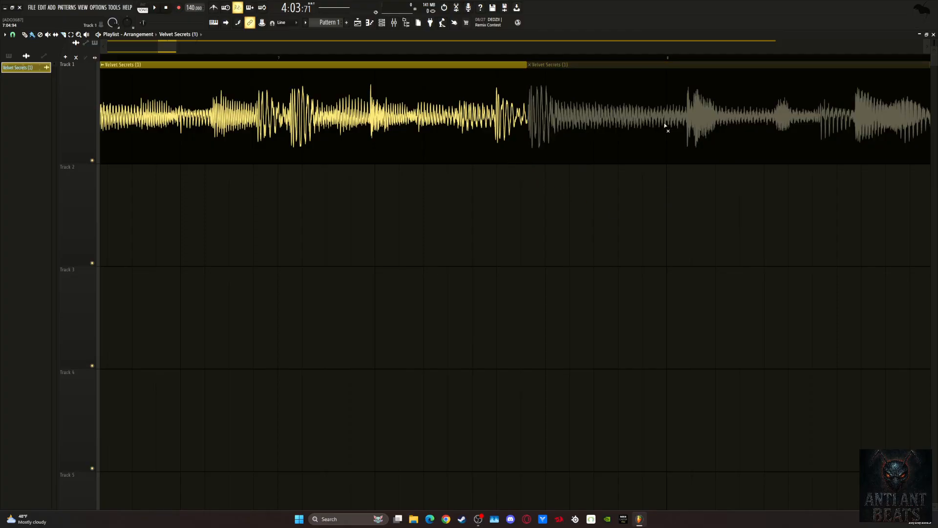
pyautogui.scroll(-5, 519, 82)
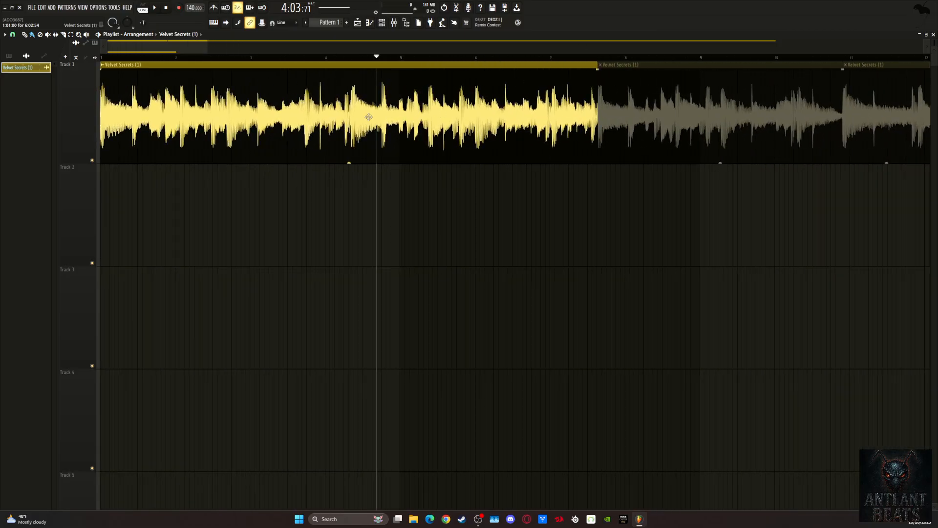
# Step: Set the project tempo to 84 BPM and play the shortened clip through its last bars
pyautogui.moveTo(190, 8); pyautogui.dragTo(190, 33)
pyautogui.press('space')
pyautogui.press('space')
pyautogui.click(249, 57)
pyautogui.press('space')
pyautogui.scroll(6, 249, 50)
pyautogui.press('space')
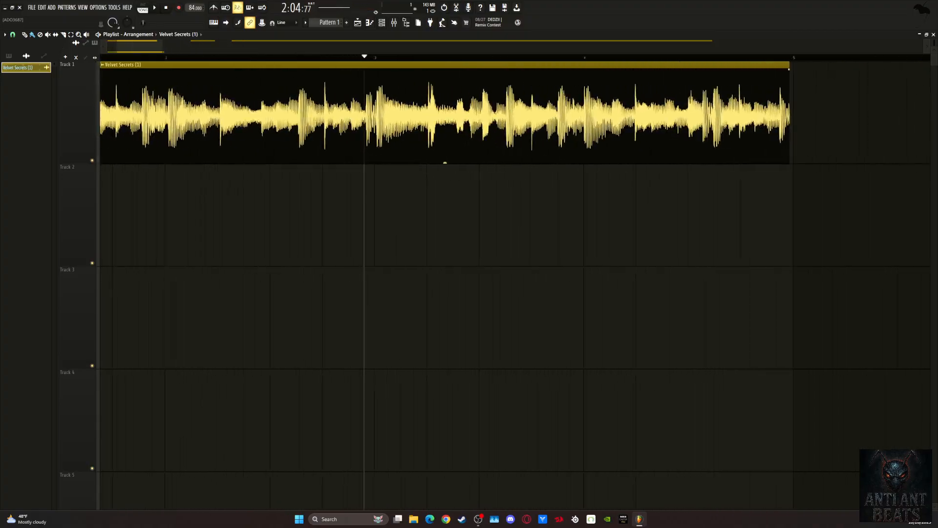
pyautogui.press('space')
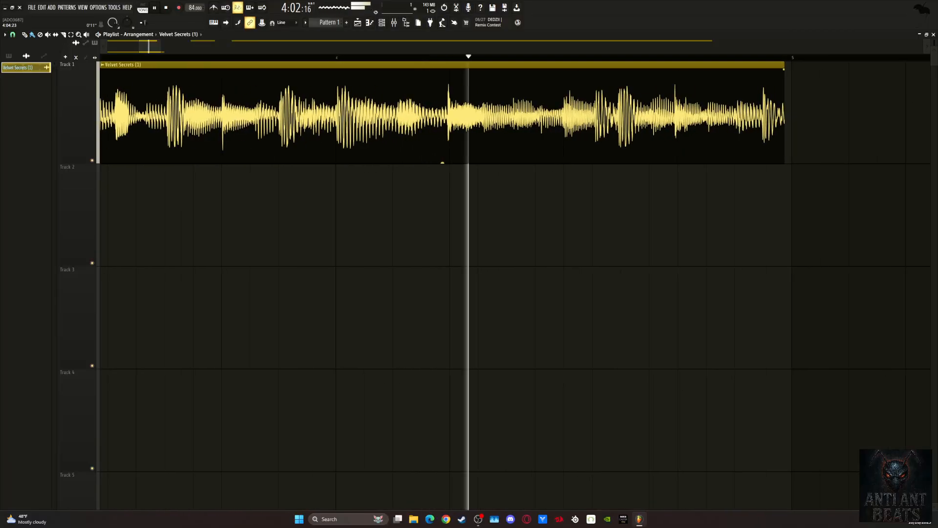
pyautogui.press('space')
# Step: Extend the end of the Track 1 clip exactly to bar 5 and add a short fade-out there, checking it by playback
pyautogui.moveTo(816, 51); pyautogui.dragTo(722, 51)
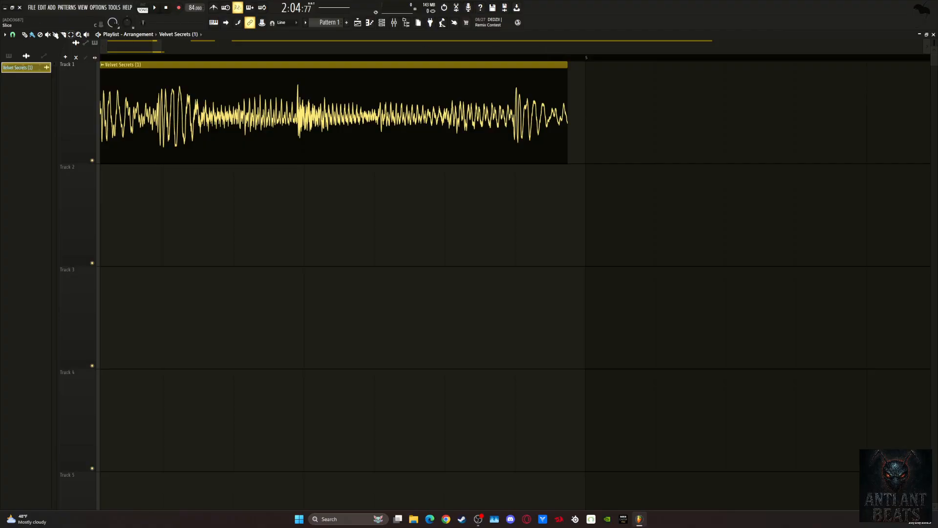
pyautogui.click(13, 35)
pyautogui.click(16, 58)
pyautogui.moveTo(568, 65); pyautogui.dragTo(572, 65)
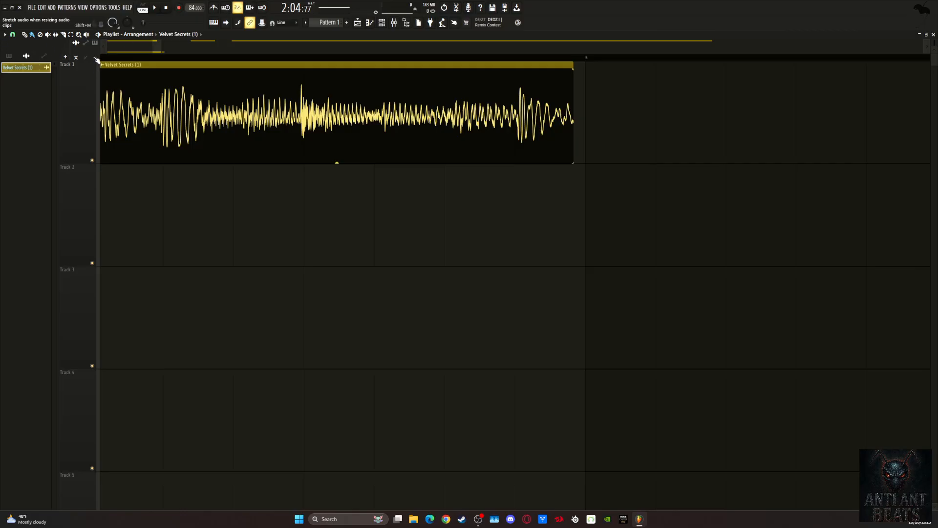
pyautogui.moveTo(573, 65); pyautogui.dragTo(552, 69)
pyautogui.press('space')
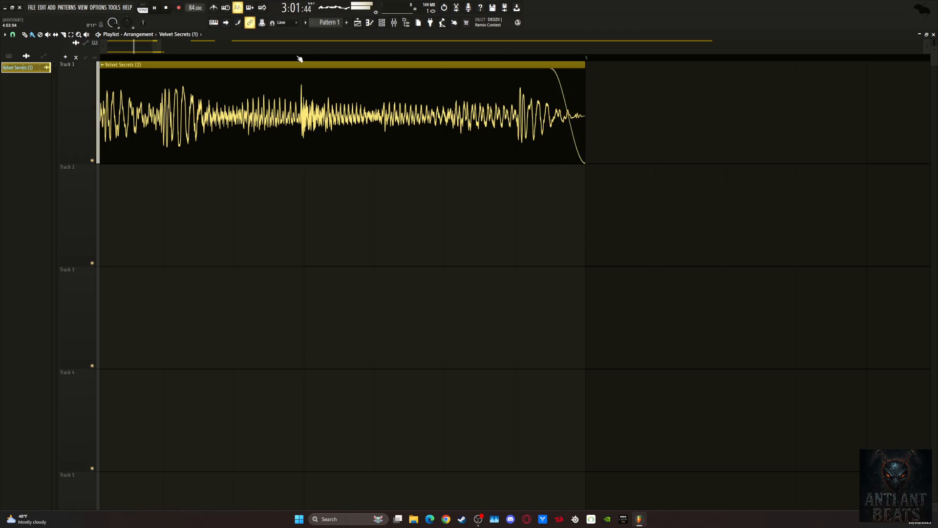
pyautogui.press('space')
# Step: Delete the muted leftover Velvet Secrets (1) slices after bar 5 on Track 1 and the intro slice on the lower track
pyautogui.scroll(-5, 830, 195)
pyautogui.scroll(-4, 767, 62)
pyautogui.rightClick(684, 115)
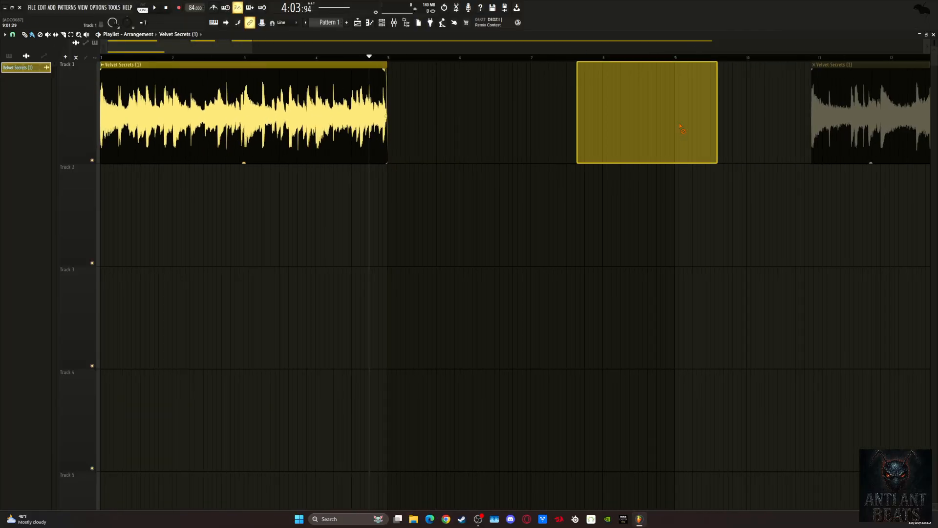
pyautogui.rightClick(836, 118)
pyautogui.scroll(-5, 513, 150)
pyautogui.rightClick(387, 138)
pyautogui.scroll(5, 467, 137)
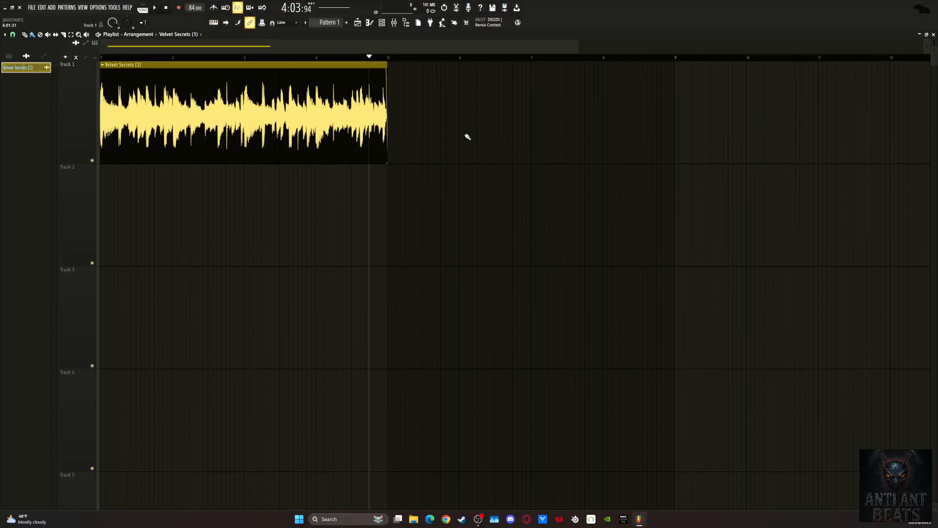
# Step: Play the four-bar clip from bar 1 with the metronome on to check its timing
pyautogui.click(166, 8)
pyautogui.press('space')
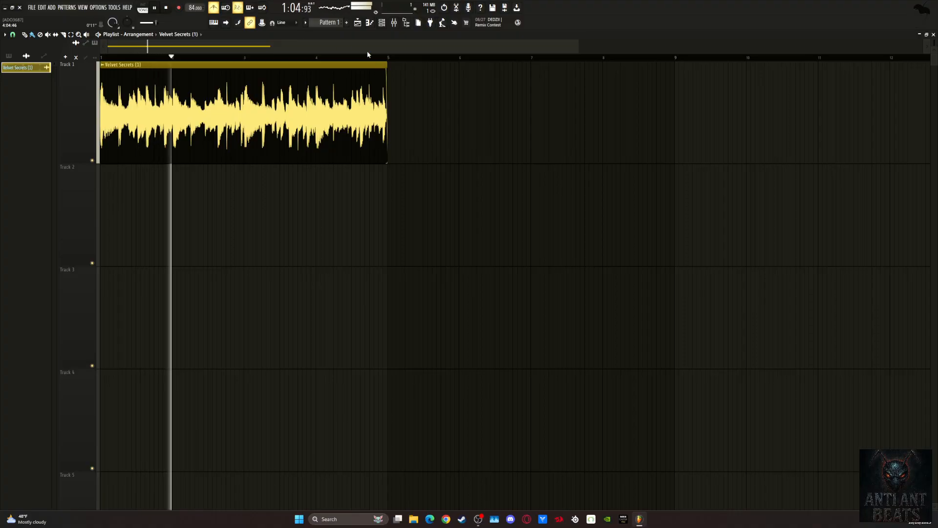
pyautogui.scroll(2, 366, 48)
pyautogui.scroll(1, 368, 43)
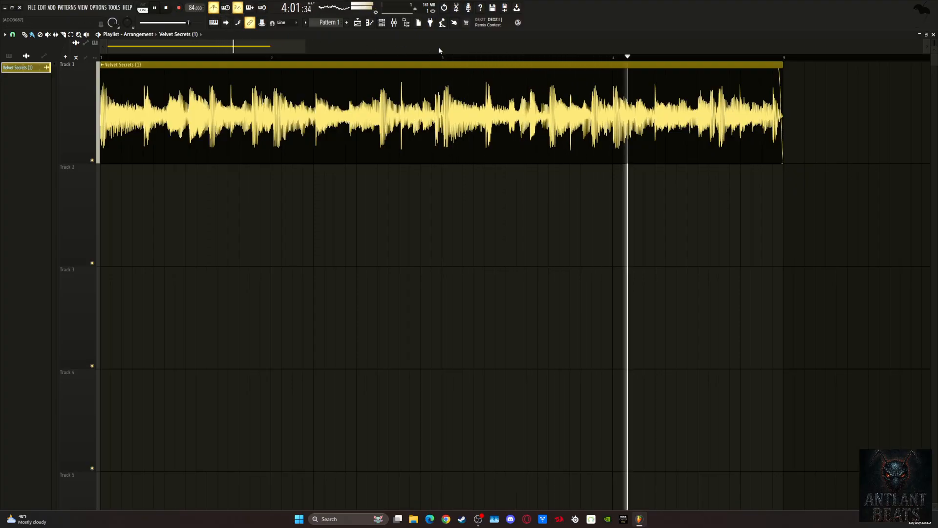
pyautogui.scroll(-1, 447, 46)
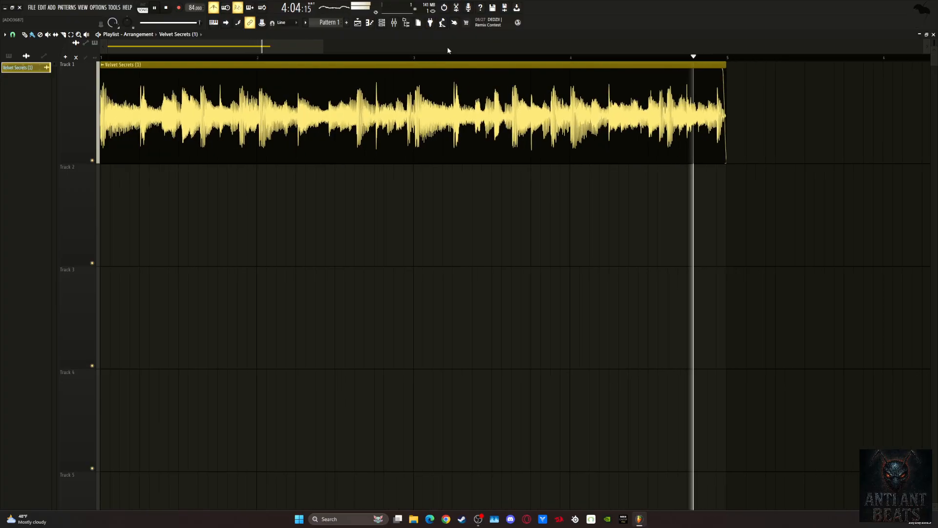
pyautogui.press('space')
pyautogui.scroll(-2, 449, 48)
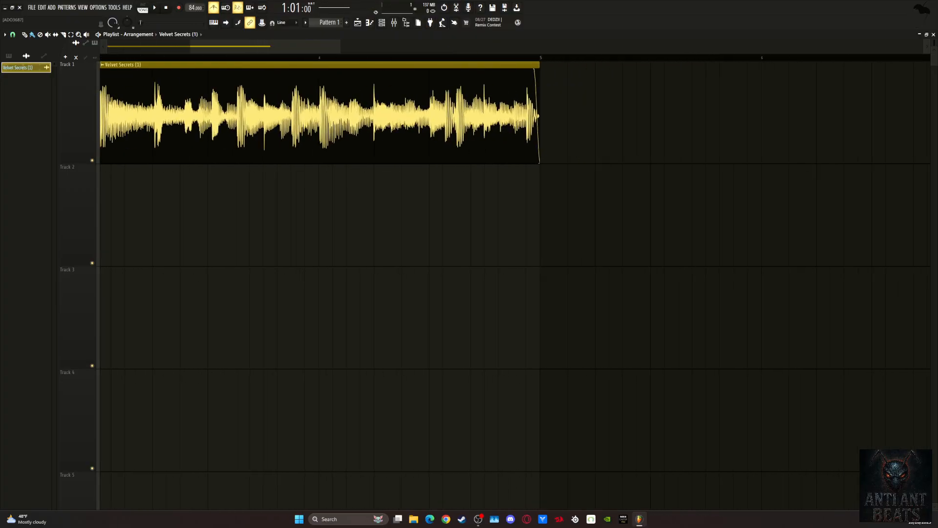
# Step: Open the channel settings of the Velvet Secrets (1) clip and move the window below the waveform
pyautogui.scroll(5, 459, 49)
pyautogui.scroll(-3, 476, 51)
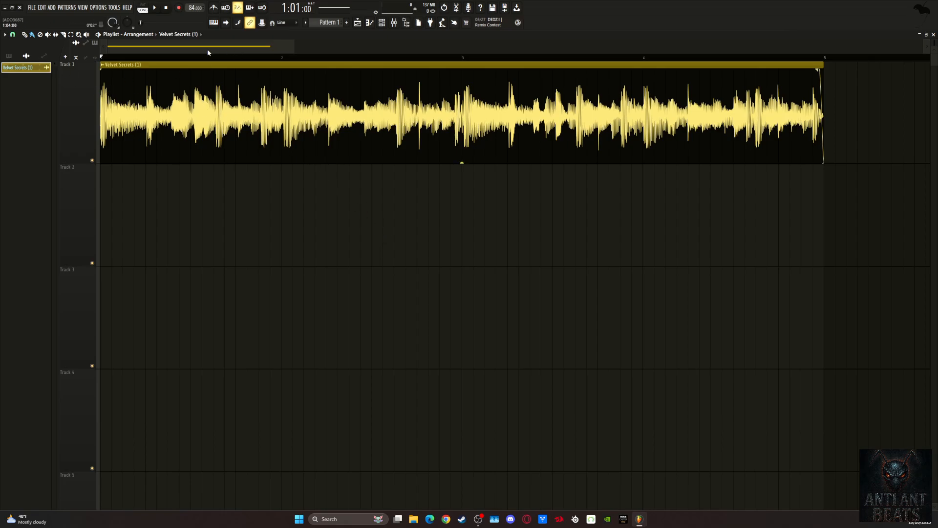
pyautogui.scroll(2, 207, 51)
pyautogui.scroll(-2, 207, 51)
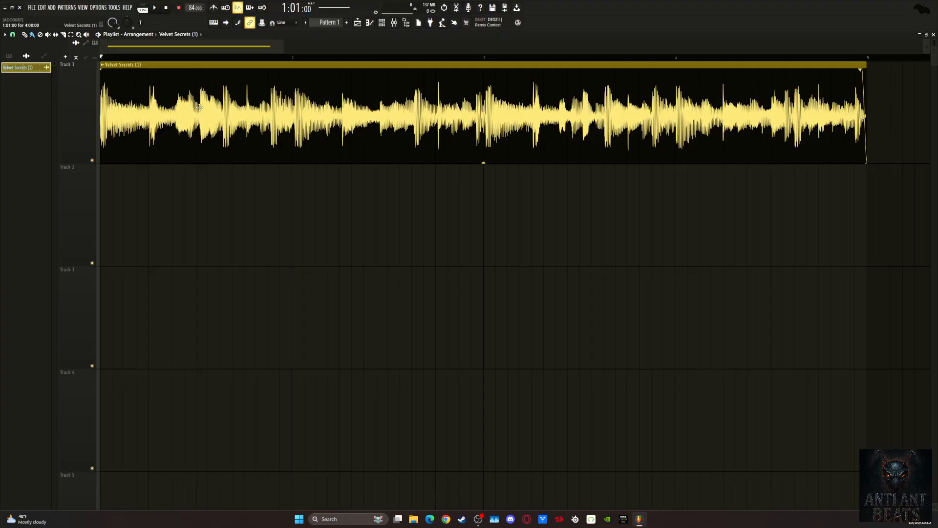
pyautogui.doubleClick(183, 107)
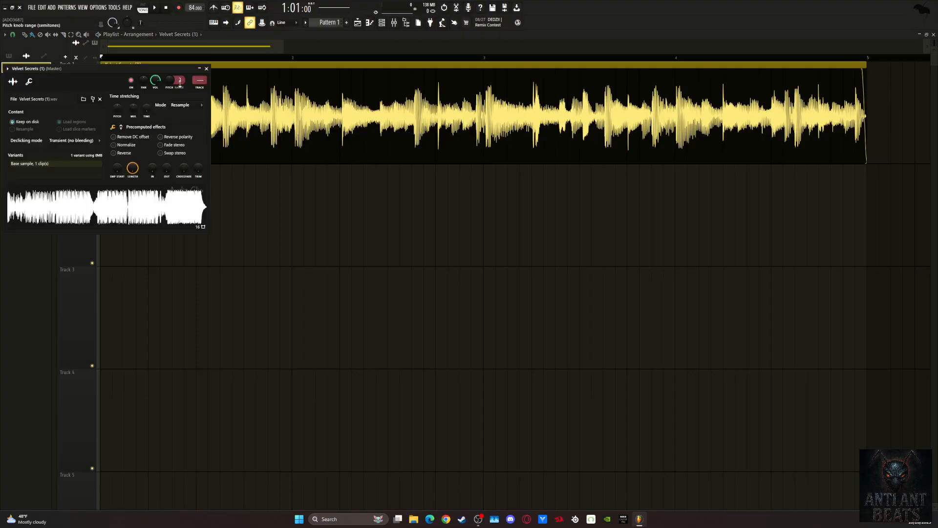
pyautogui.moveTo(150, 69); pyautogui.dragTo(419, 204)
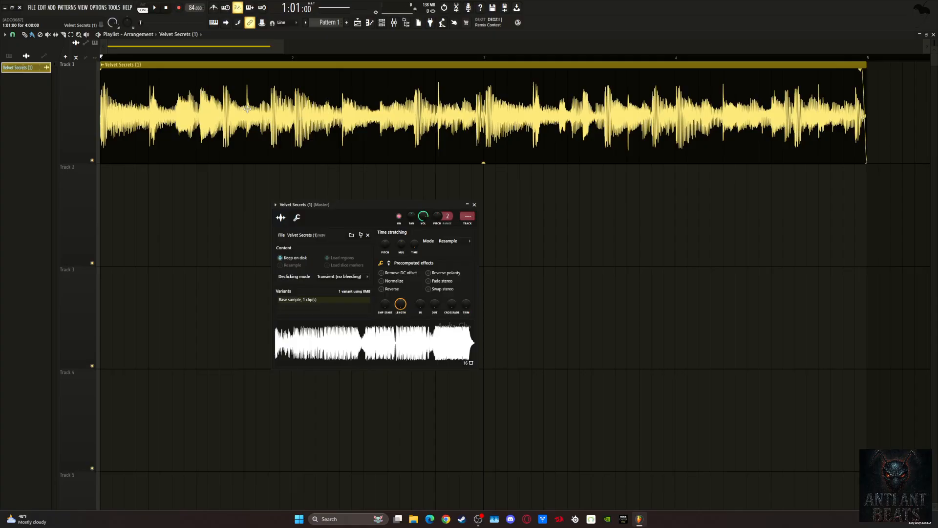
pyautogui.moveTo(344, 215); pyautogui.dragTo(397, 207)
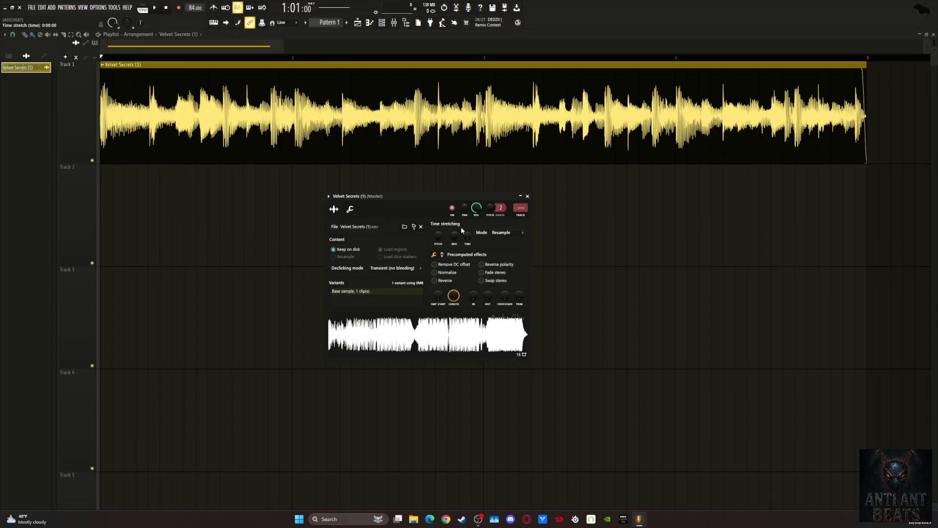
# Step: Set the sample's time-stretching mode to Stretch after trying Resample, and close the channel settings
pyautogui.click(501, 233)
pyautogui.click(504, 254)
pyautogui.click(513, 234)
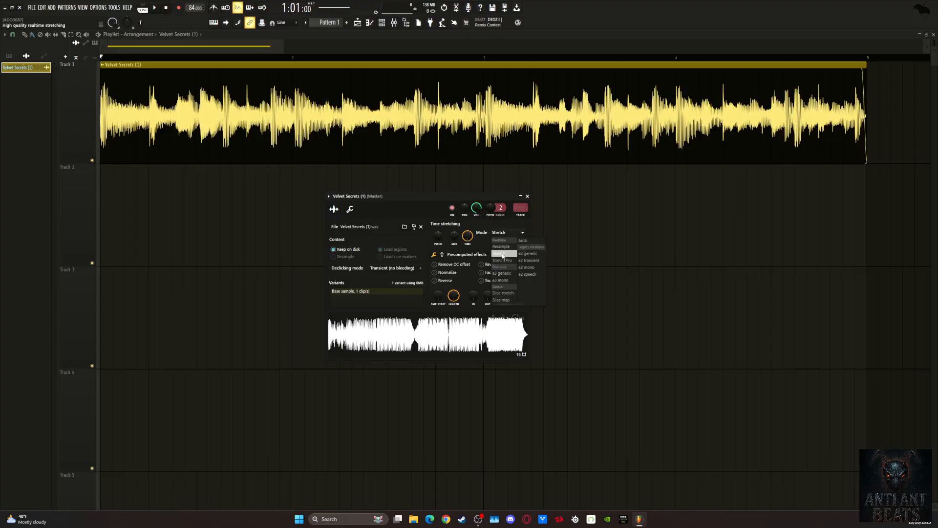
pyautogui.click(502, 233)
pyautogui.click(503, 234)
pyautogui.click(504, 246)
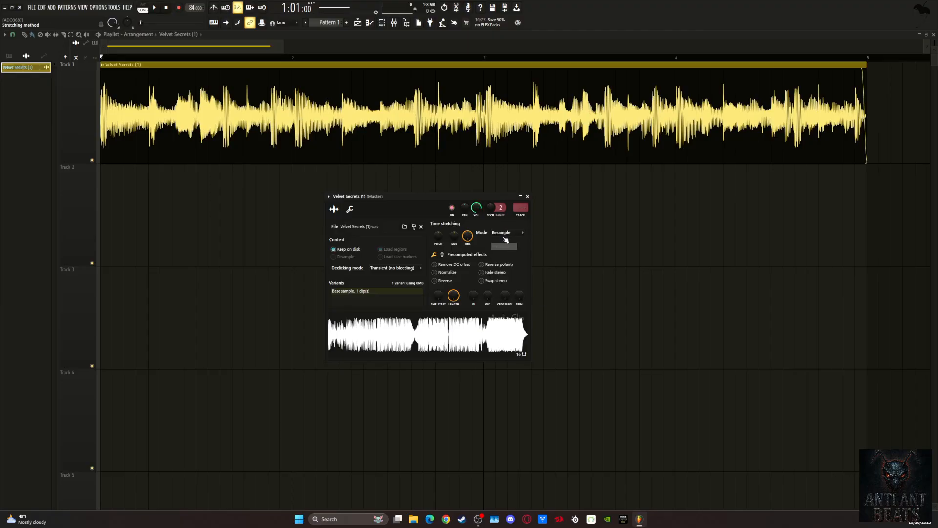
pyautogui.click(503, 234)
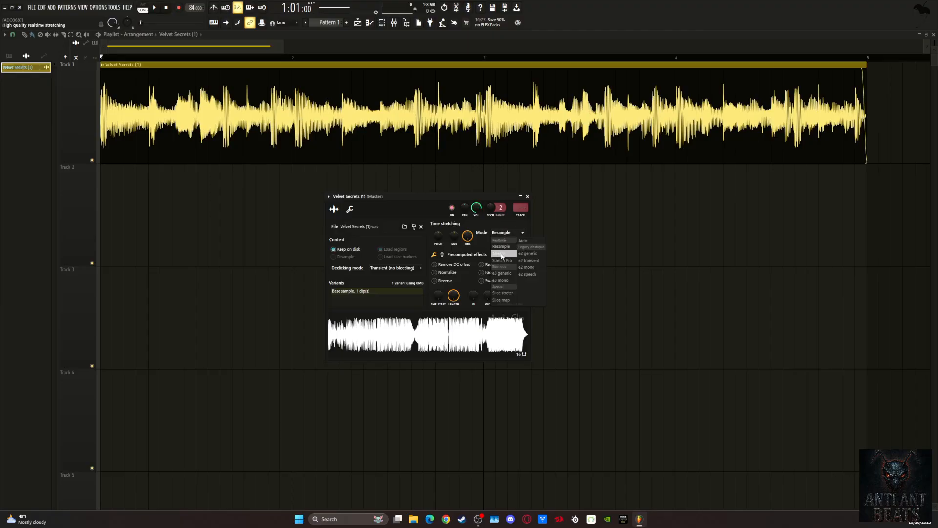
pyautogui.click(507, 254)
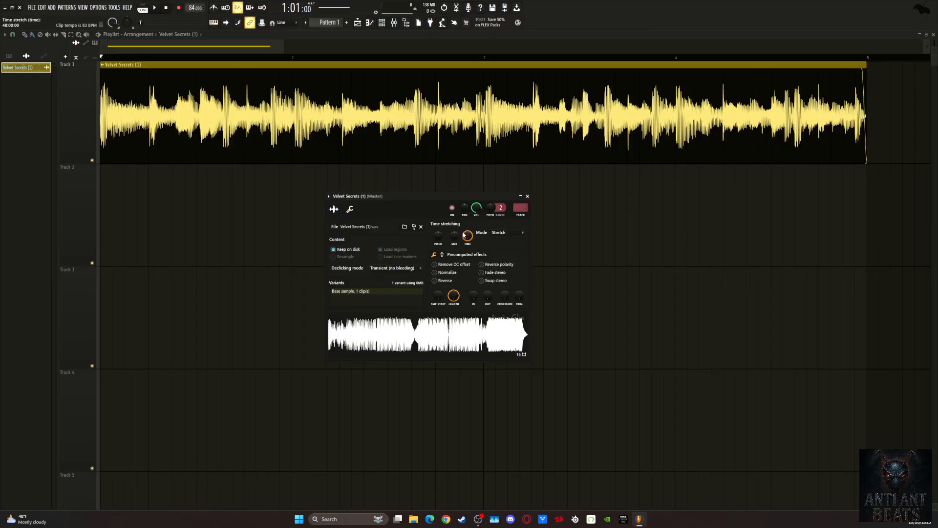
pyautogui.click(527, 196)
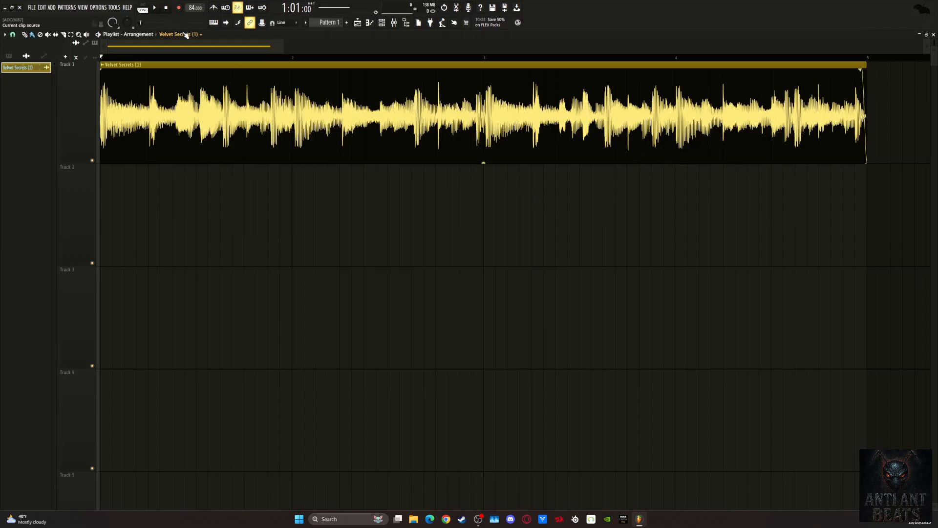
# Step: Play the four-bar Velvet Secrets (1) clip through at 84 BPM to check its timing
pyautogui.press('space')
pyautogui.moveTo(188, 10)
pyautogui.mouseDown()
pyautogui.moveTo(188, 0)
pyautogui.moveTo(188, 13)
pyautogui.mouseUp()
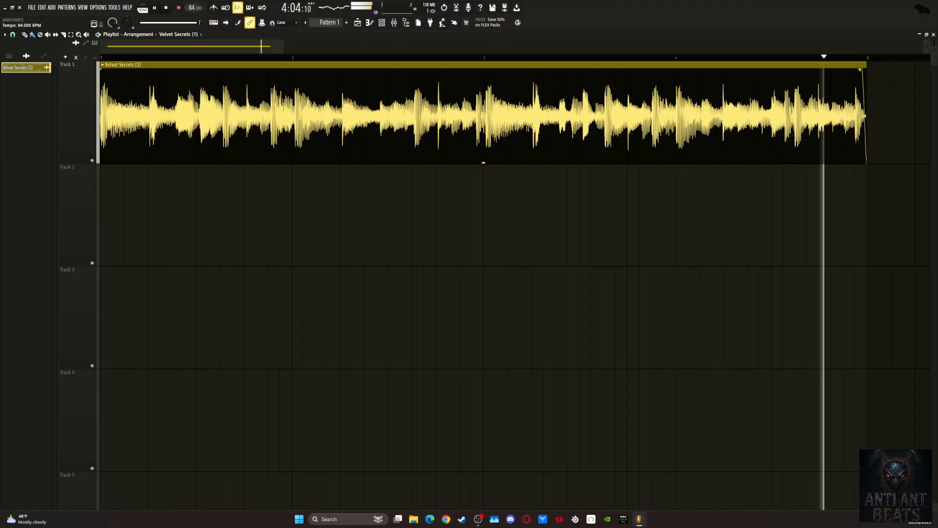
pyautogui.press('space')
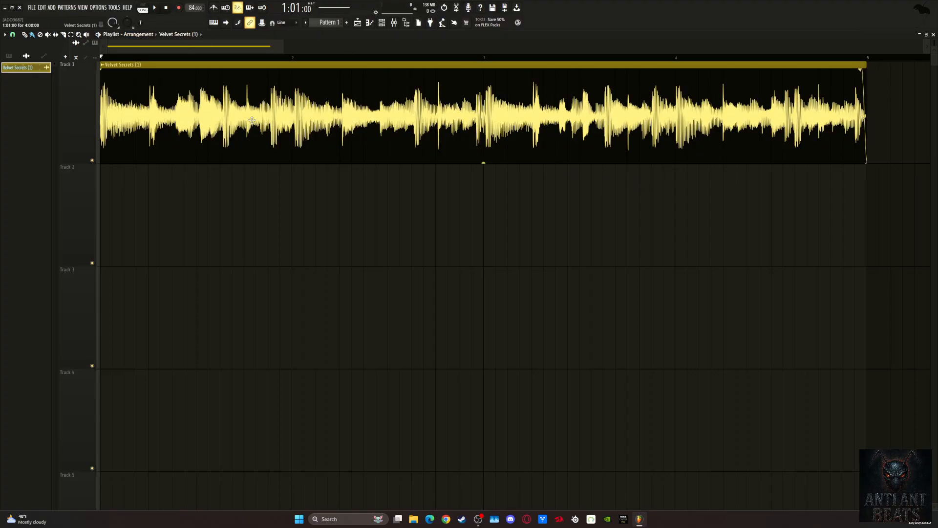
# Step: Open the Velvet Secrets (1) clip's channel settings, reposition the window and show its miscellaneous functions page
pyautogui.doubleClick(319, 80)
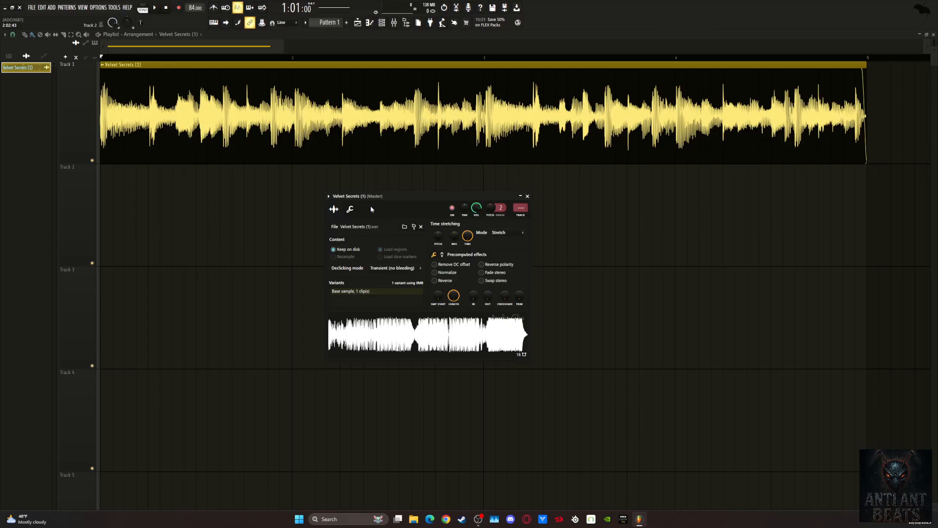
pyautogui.moveTo(360, 203); pyautogui.dragTo(395, 186)
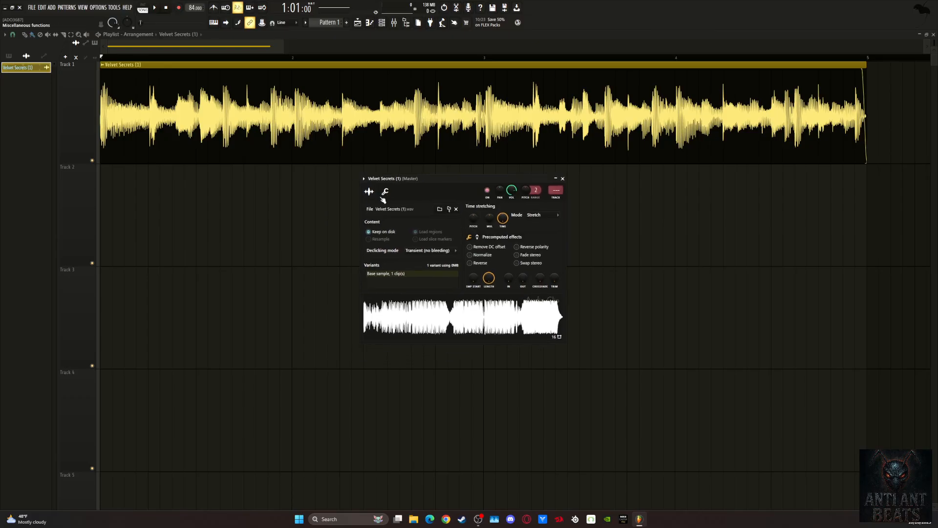
pyautogui.click(388, 193)
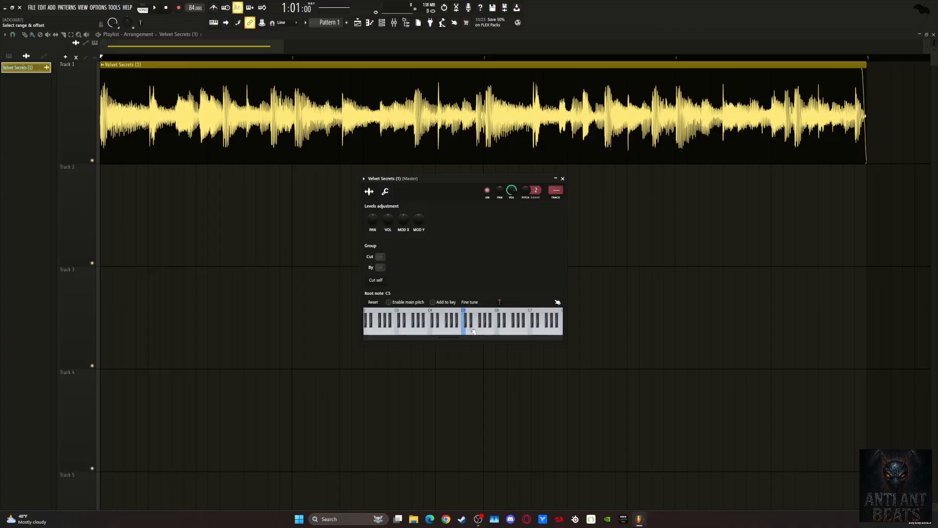
# Step: Set the sample's root note to E5 after auditioning C#5 and D5 during playback, and close the channel settings
pyautogui.moveTo(478, 335); pyautogui.dragTo(471, 334)
pyautogui.press('space')
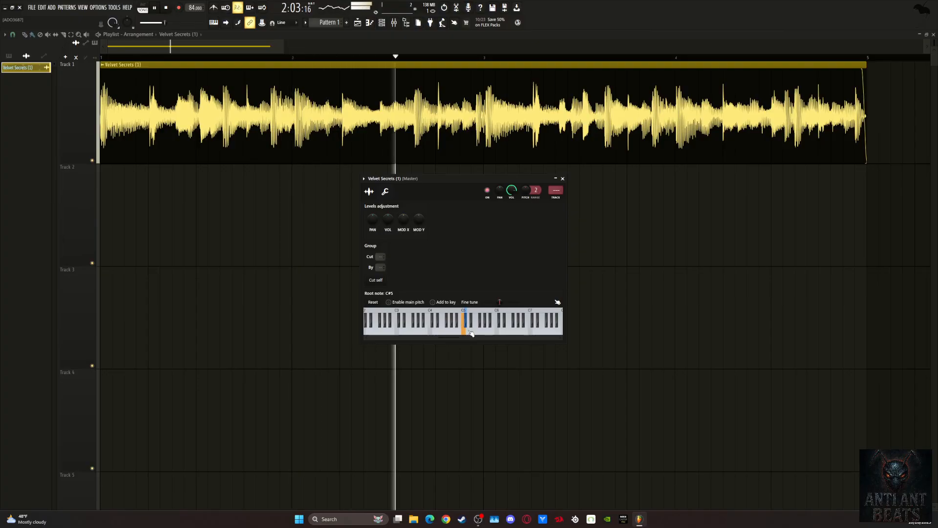
pyautogui.click(473, 331)
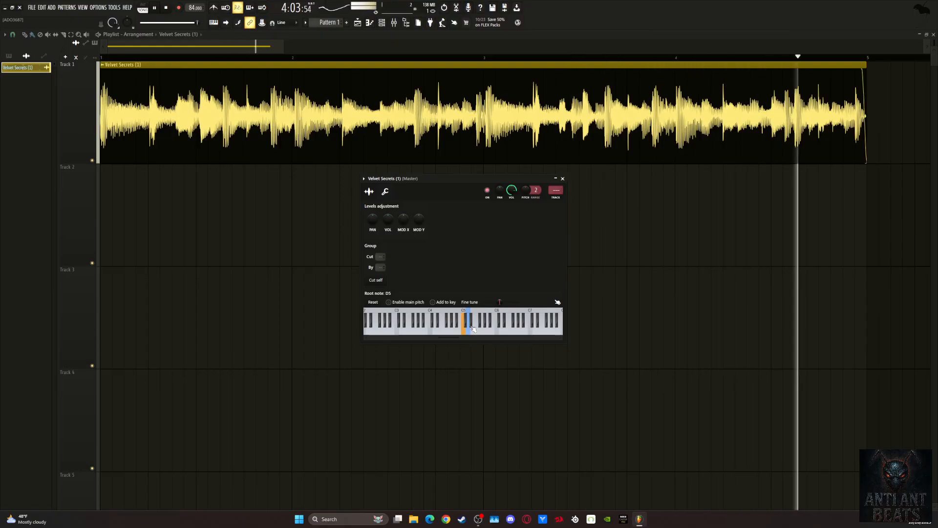
pyautogui.click(476, 332)
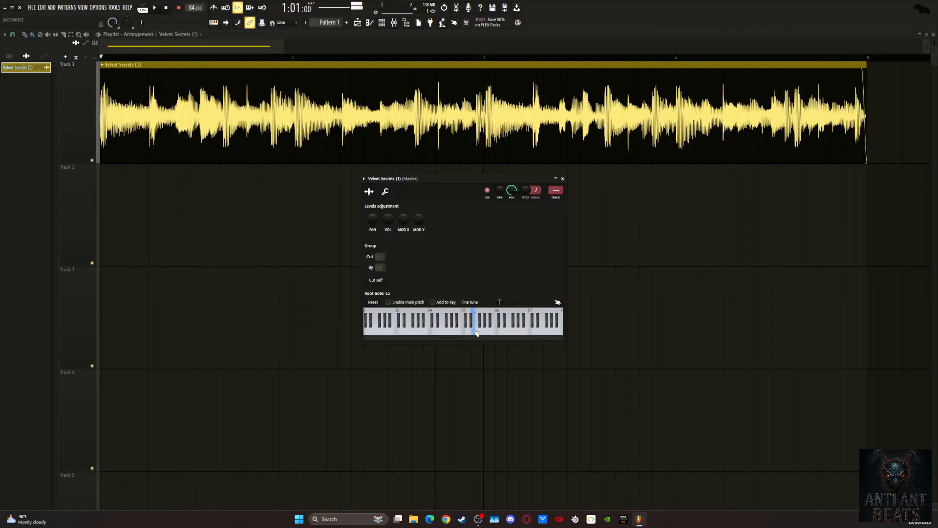
pyautogui.click(563, 178)
pyautogui.press('space')
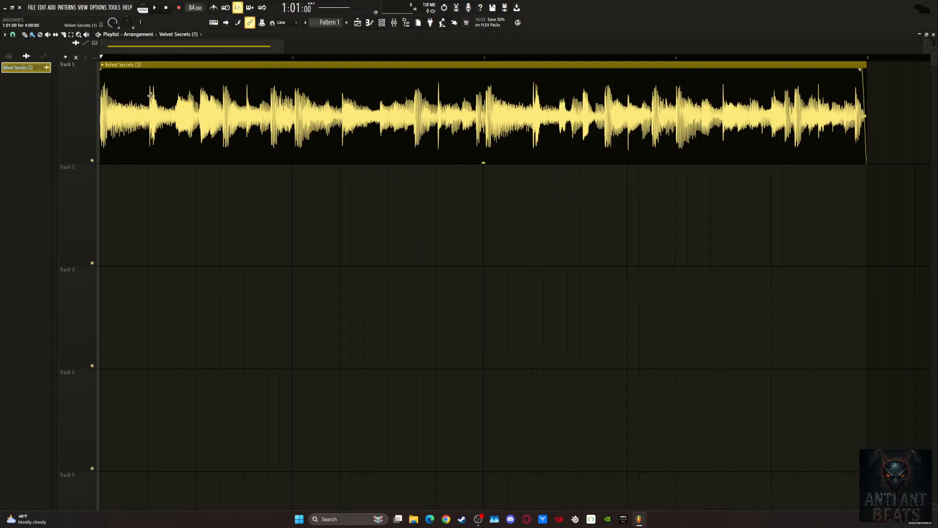
# Step: Slice the Velvet Secrets (1) clip at its second hit, just after beat 2 of bar 1
pyautogui.scroll(5, 758, 58)
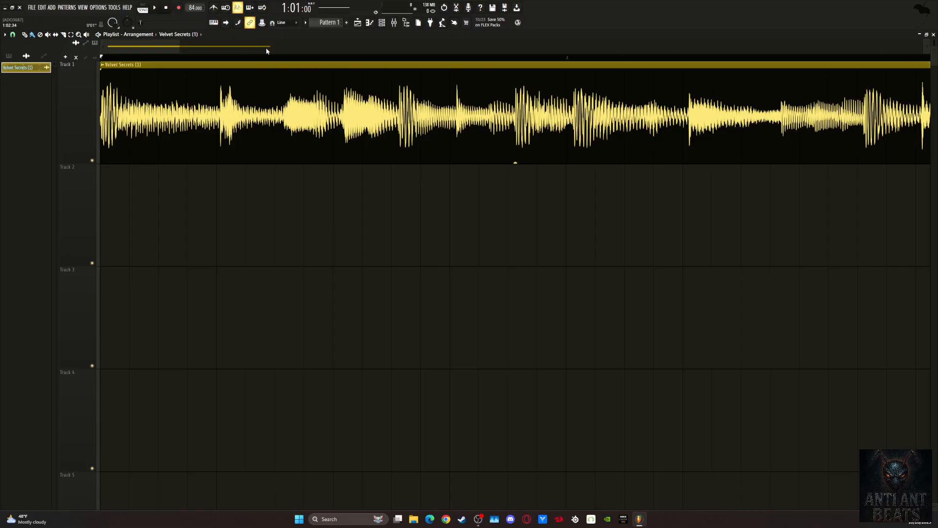
pyautogui.scroll(3, 273, 88)
pyautogui.press('space')
pyautogui.press('space')
pyautogui.press('c')
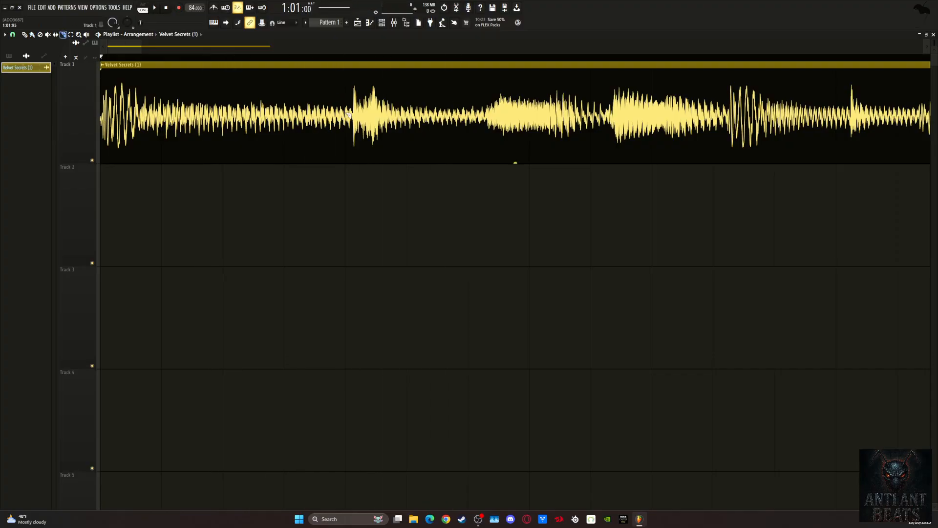
pyautogui.moveTo(354, 65); pyautogui.dragTo(356, 98)
# Step: Play the start of the loop repeatedly to compare the hits in bar 1 with the beat grid
pyautogui.press('space')
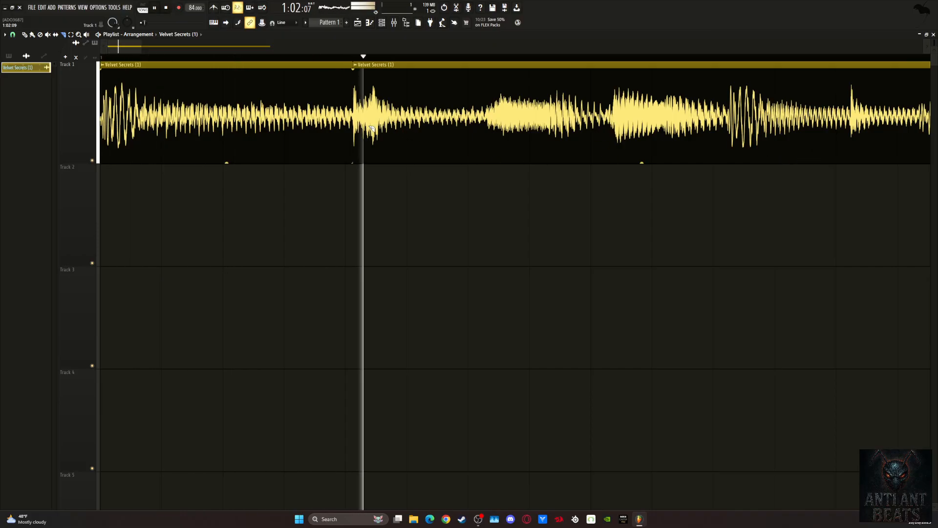
pyautogui.press('space')
pyautogui.press('space')
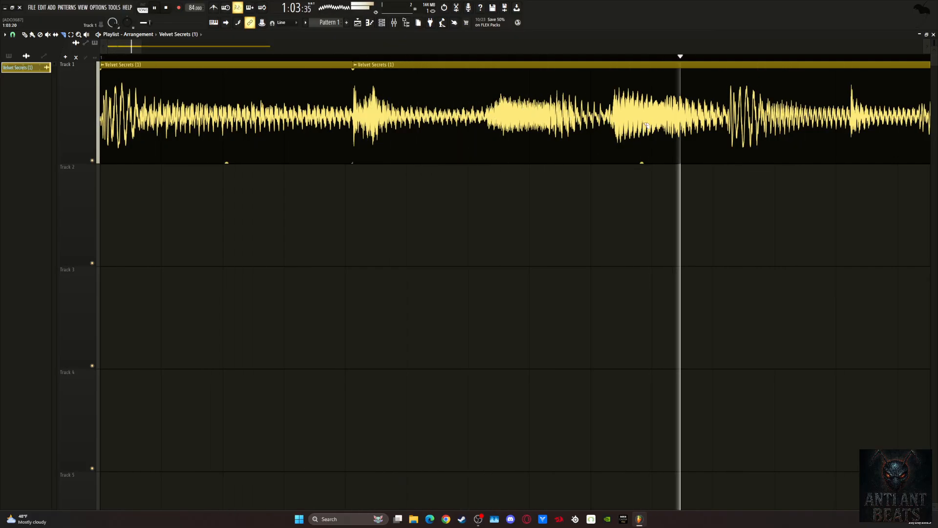
pyautogui.press('space')
pyautogui.press('space')
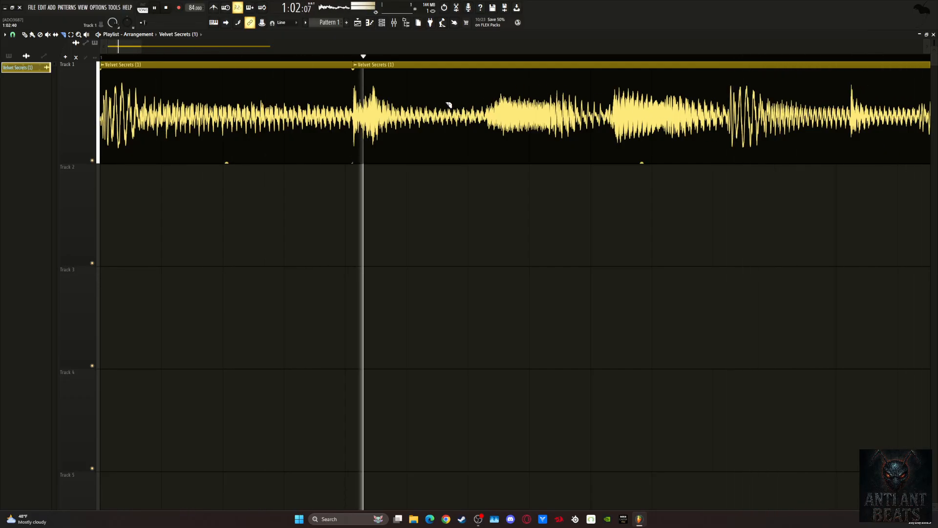
pyautogui.press('space')
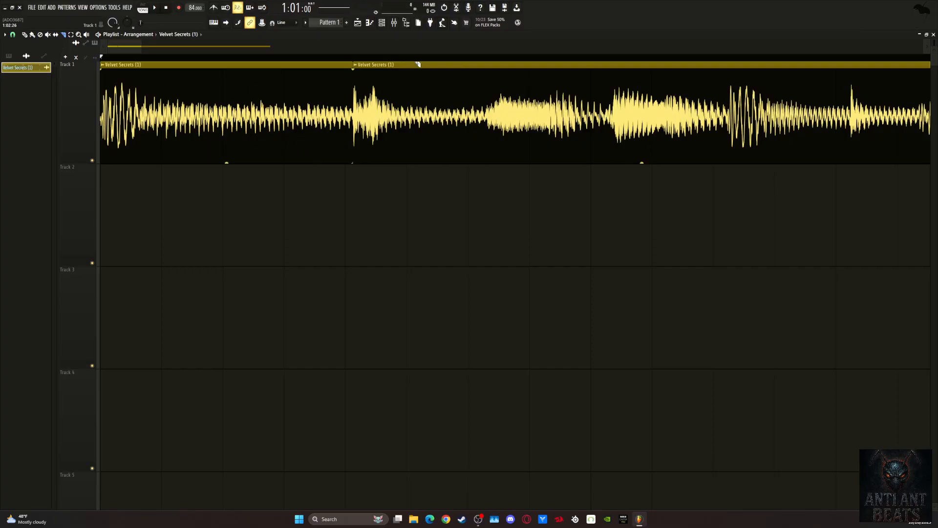
pyautogui.scroll(-2, 419, 50)
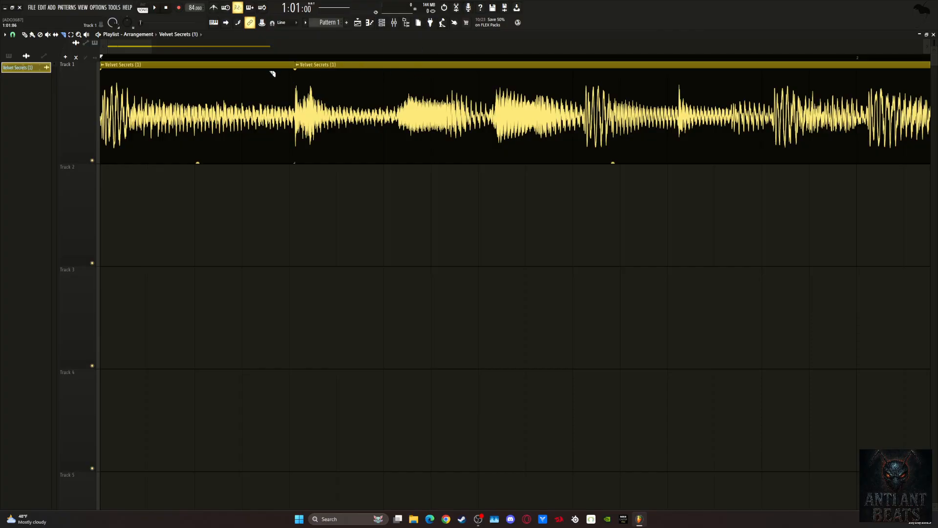
pyautogui.press('space')
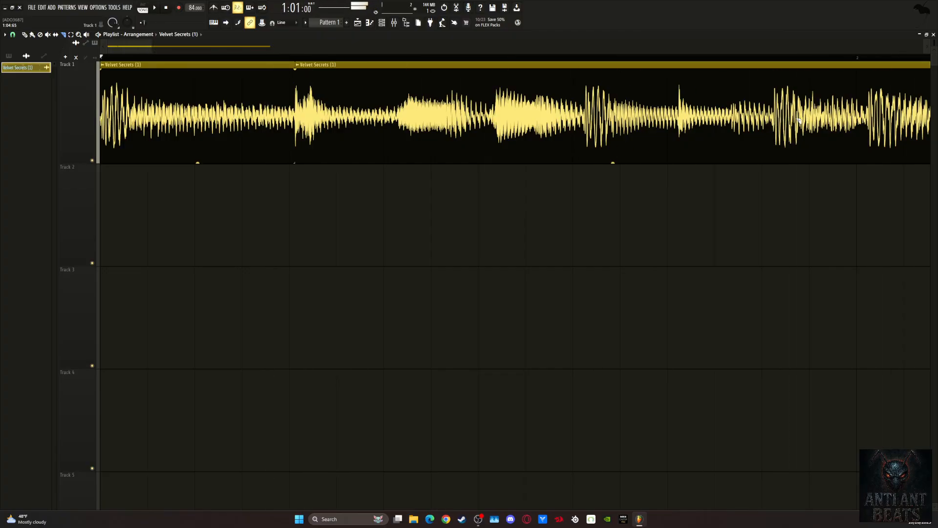
pyautogui.press('space')
pyautogui.press('space')
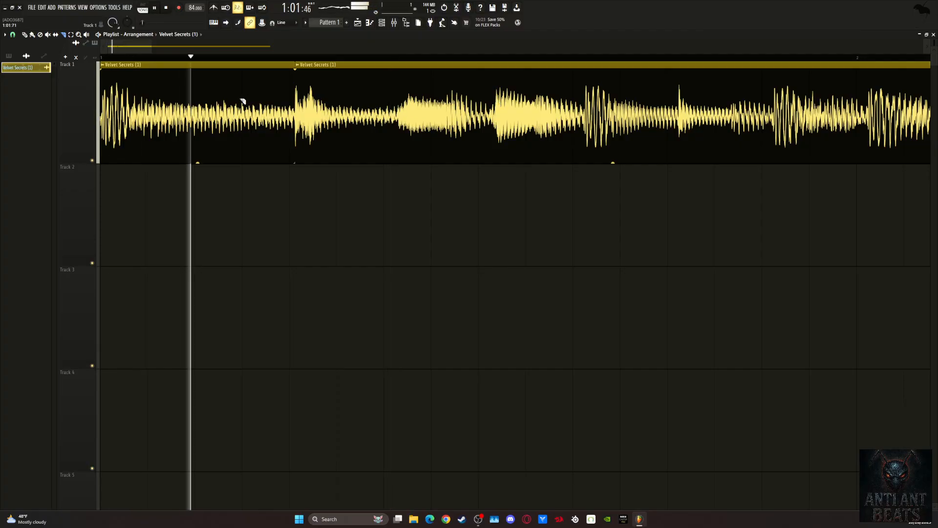
pyautogui.press('space')
# Step: Slice the clip at the next six transients in bar 1, ending with the hit near beat 4
pyautogui.click(398, 134)
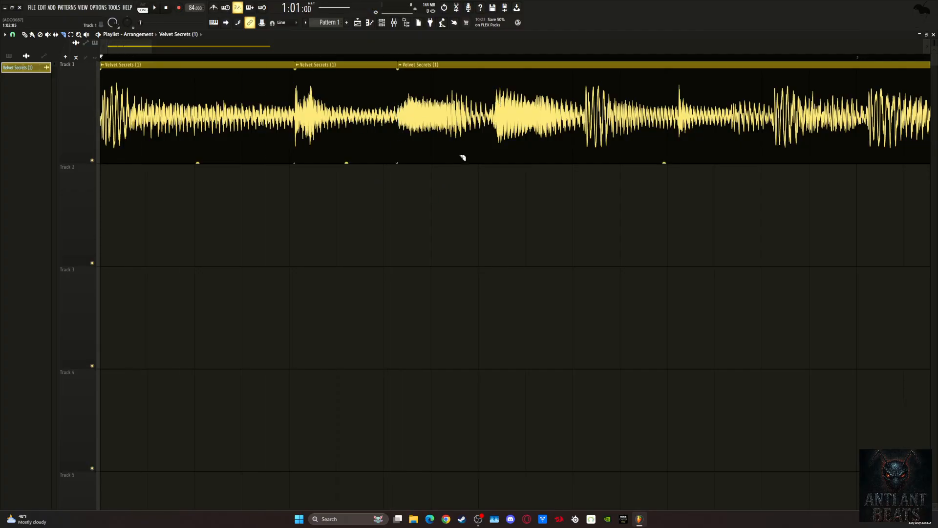
pyautogui.click(447, 130)
pyautogui.click(493, 122)
pyautogui.click(538, 125)
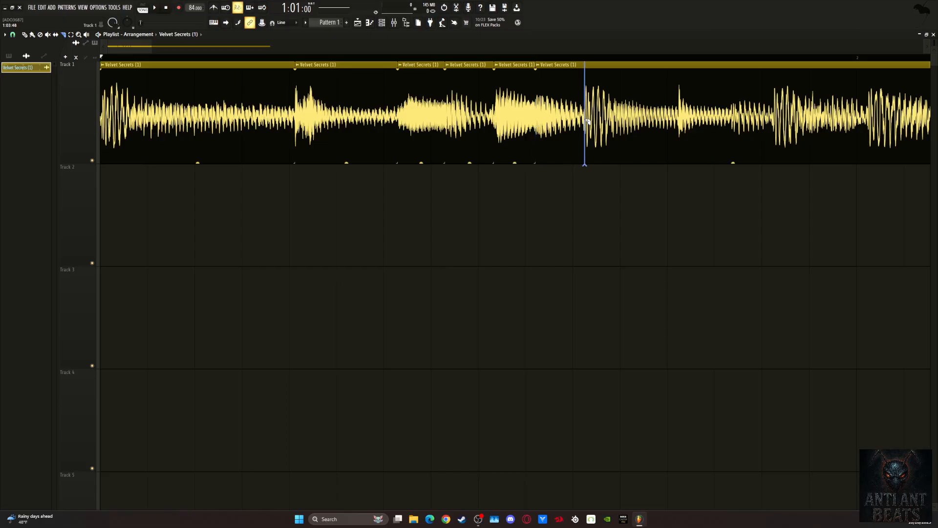
pyautogui.click(587, 122)
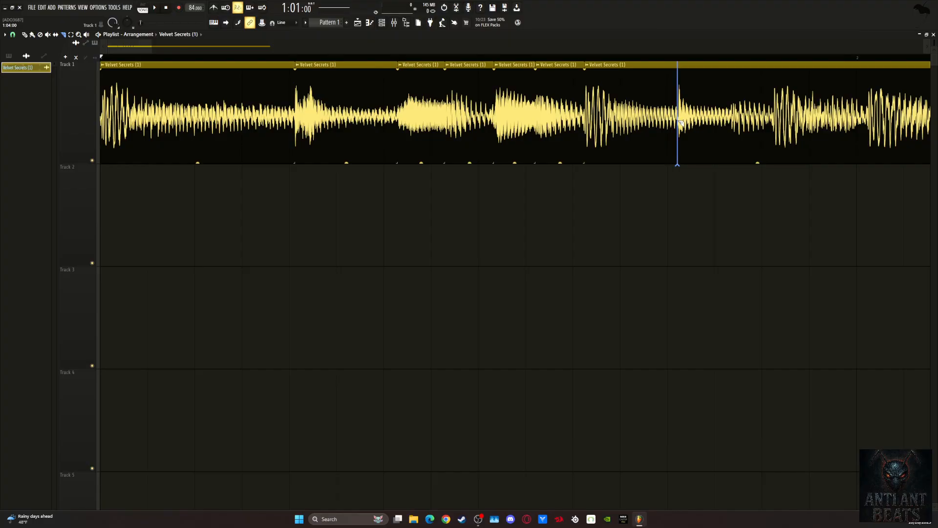
pyautogui.click(681, 123)
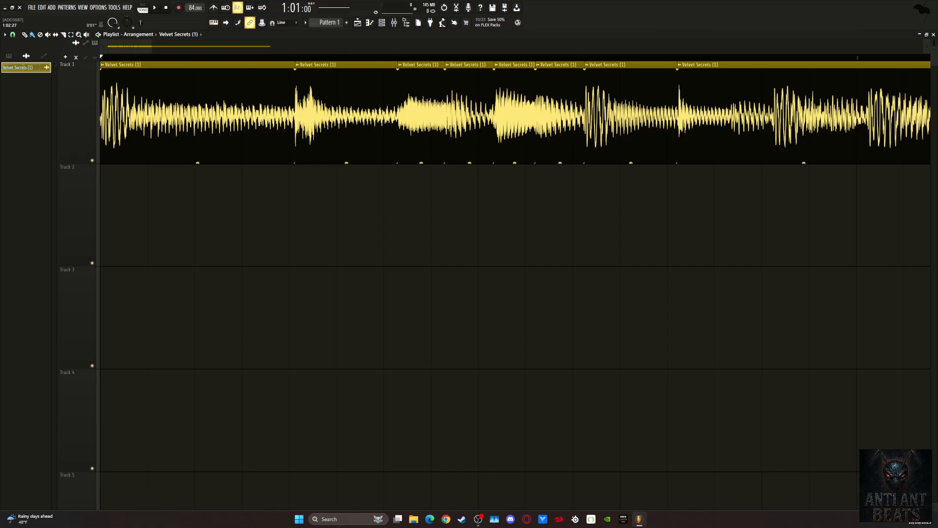
# Step: Fit the first slice to exactly one beat and move the second slice to start on beat 2
pyautogui.scroll(2, 255, 110)
pyautogui.moveTo(341, 117); pyautogui.dragTo(113, 78)
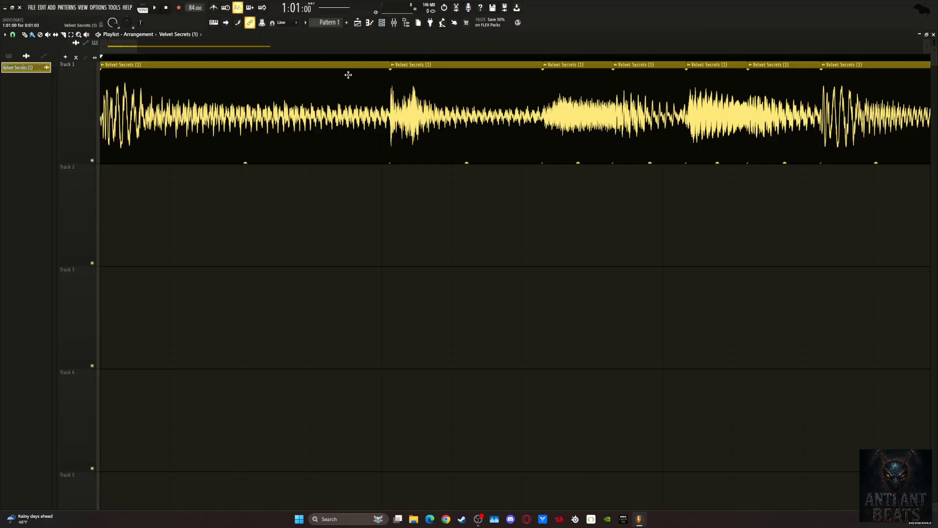
pyautogui.moveTo(389, 65); pyautogui.dragTo(378, 67)
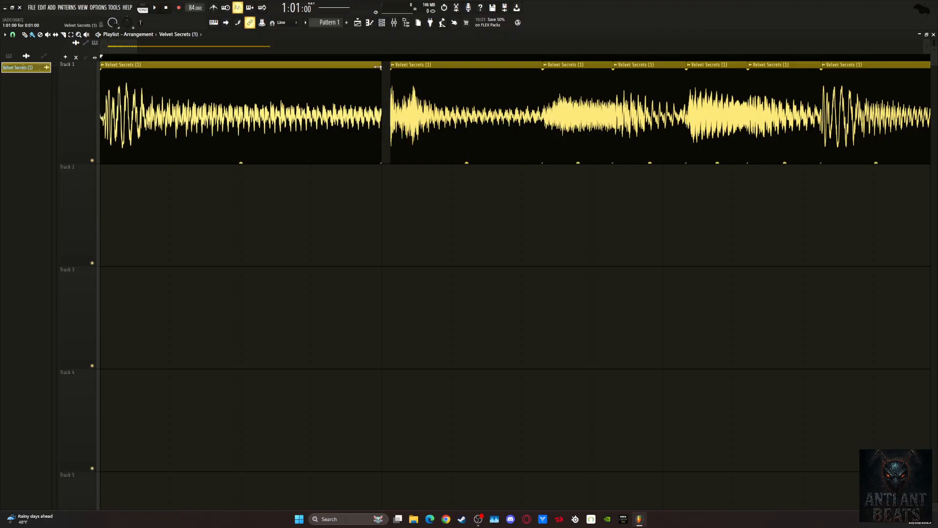
pyautogui.click(378, 67)
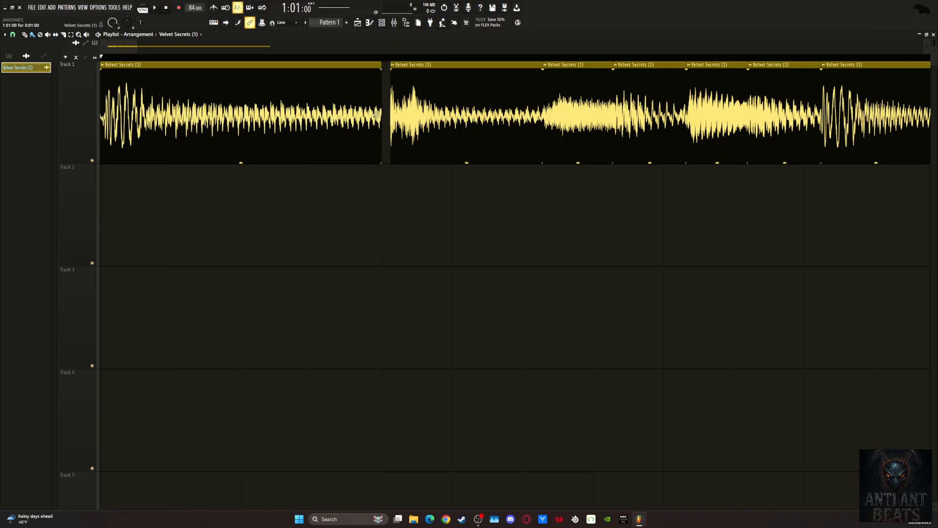
pyautogui.moveTo(415, 114); pyautogui.dragTo(407, 115)
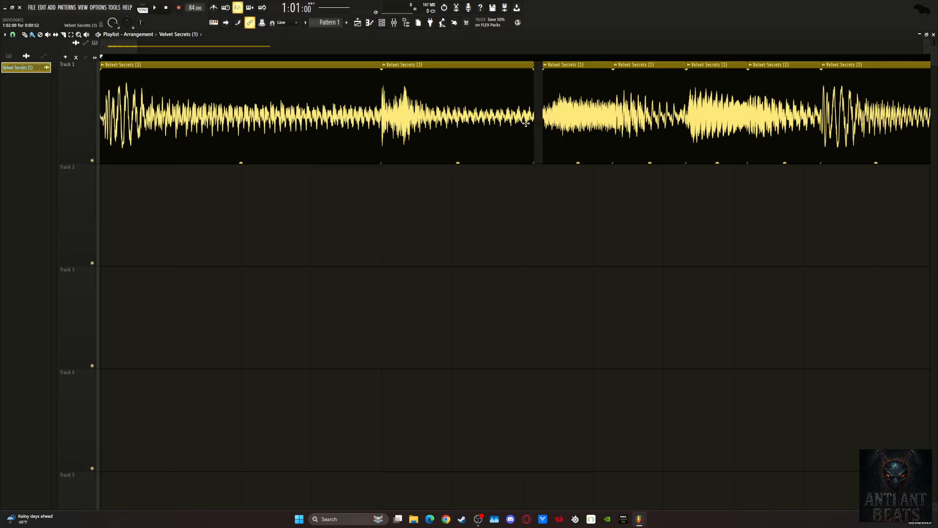
# Step: Fit the second slice to half a beat and align the next four slices on successive quarter beats behind it
pyautogui.moveTo(534, 130)
pyautogui.mouseDown()
pyautogui.moveTo(522, 130)
pyautogui.moveTo(547, 131)
pyautogui.mouseUp()
pyautogui.moveTo(628, 131); pyautogui.dragTo(662, 137)
pyautogui.press('space')
pyautogui.press('space')
pyautogui.moveTo(716, 126); pyautogui.dragTo(691, 126)
pyautogui.moveTo(751, 135); pyautogui.dragTo(734, 138)
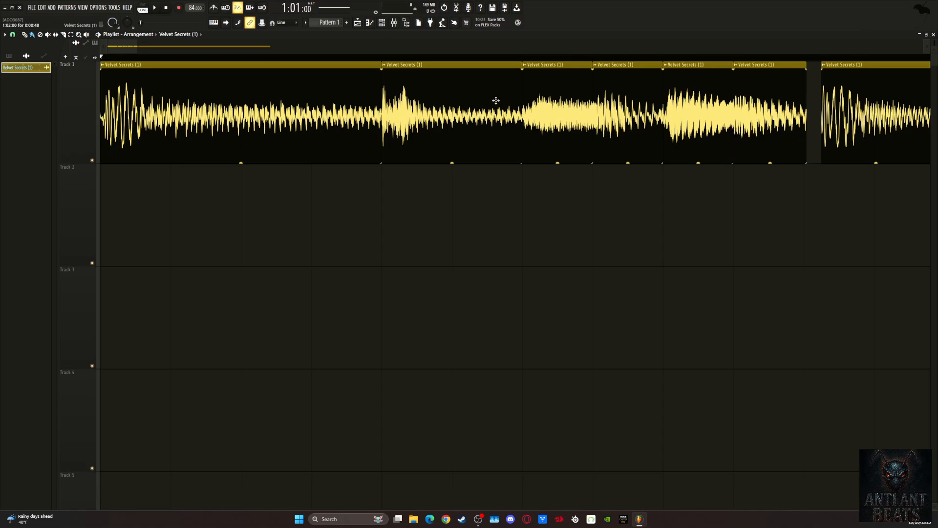
# Step: Fit the sixth slice to a quarter beat and move the seventh slice directly behind it, halfway between beats 3 and 4
pyautogui.moveTo(849, 120); pyautogui.dragTo(801, 142)
pyautogui.press('space')
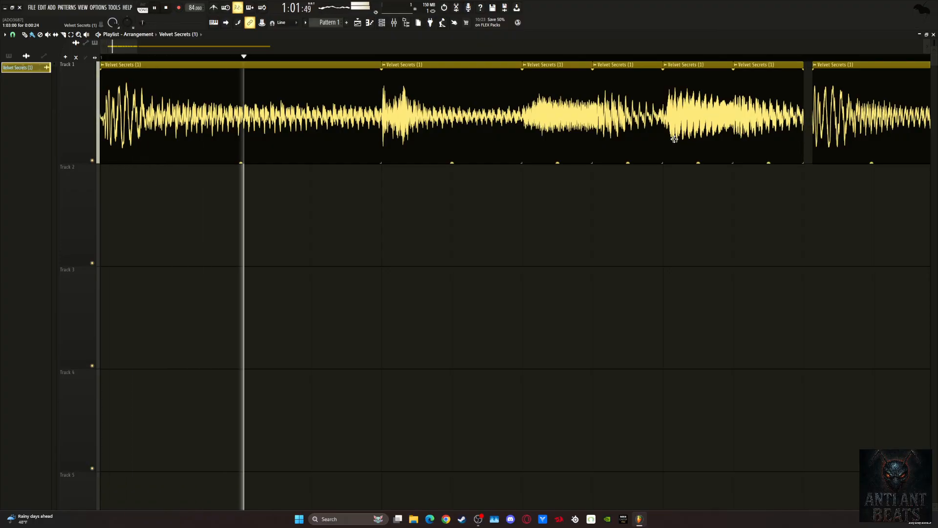
pyautogui.press('space')
pyautogui.moveTo(831, 130); pyautogui.dragTo(822, 129)
pyautogui.press('space')
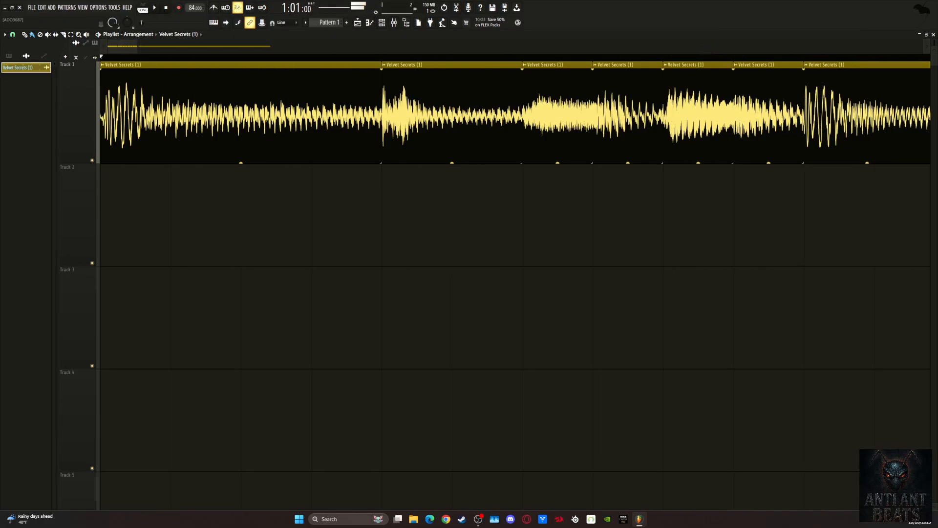
# Step: Extend the seventh slice to beat 4 and move the eighth slice to start on beat 4
pyautogui.scroll(-2, 704, 103)
pyautogui.scroll(2, 684, 110)
pyautogui.press('space')
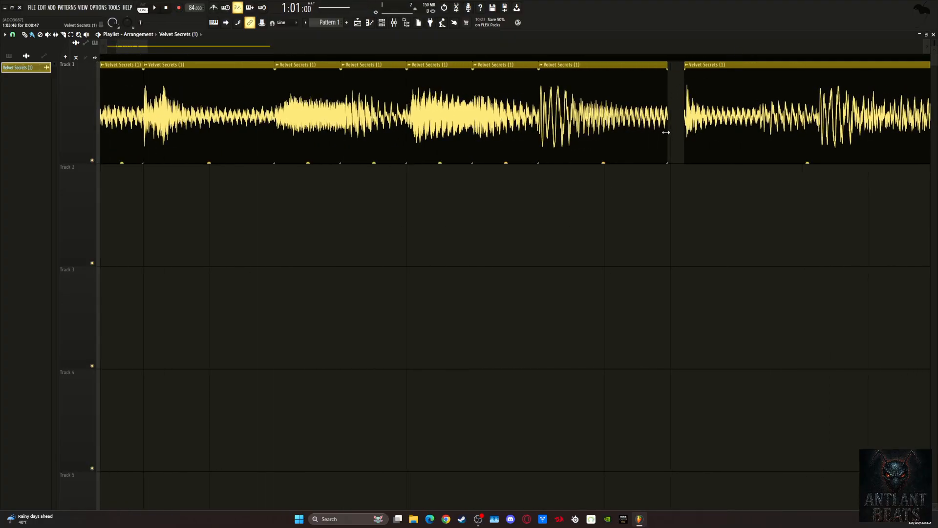
pyautogui.moveTo(721, 128); pyautogui.dragTo(708, 128)
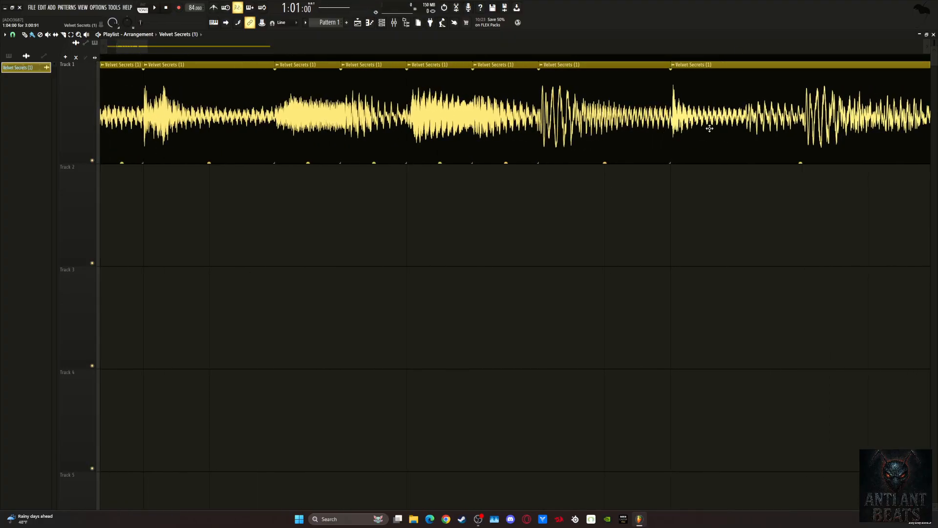
pyautogui.scroll(-3, 611, 59)
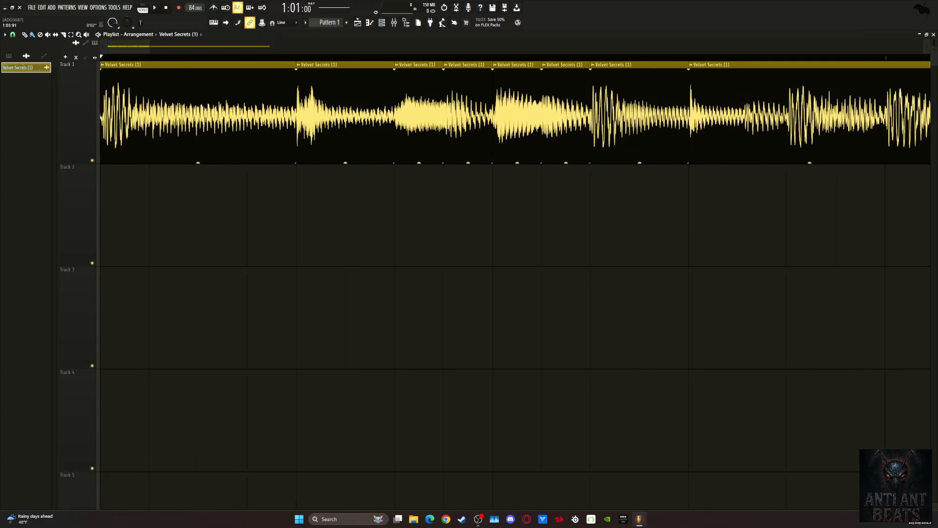
# Step: Turn on the metronome and play the aligned slices from bar 1 repeatedly to check their timing
pyautogui.press('space')
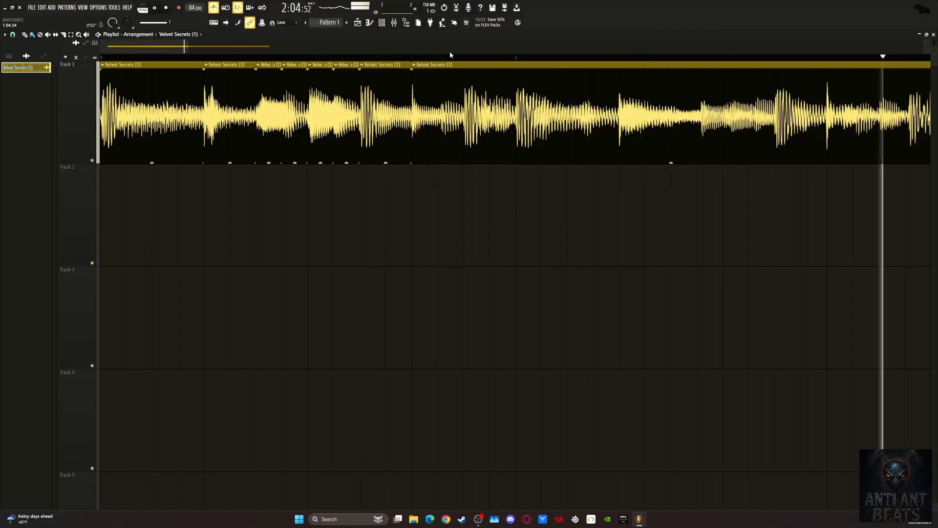
pyautogui.press('space')
pyautogui.press('space')
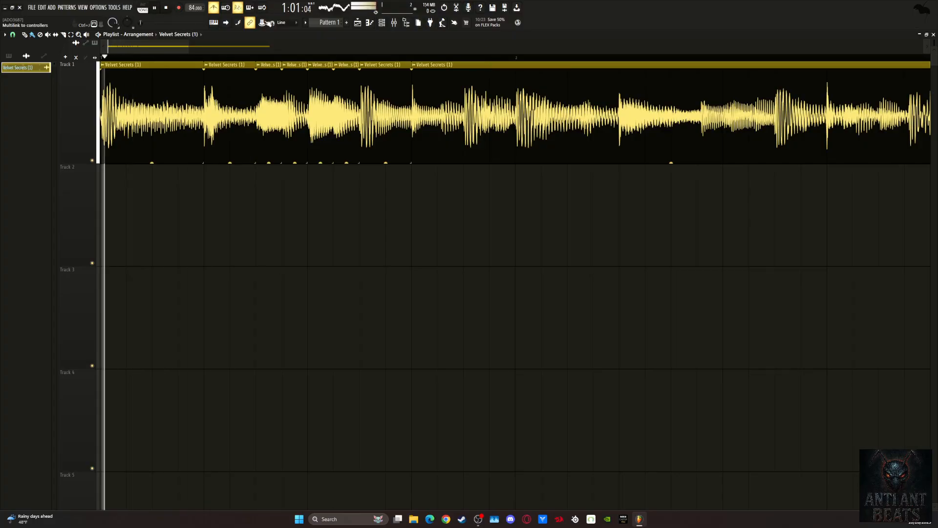
pyautogui.press('space')
pyautogui.press('space')
pyautogui.press('space')
pyautogui.press('space')
pyautogui.press('space')
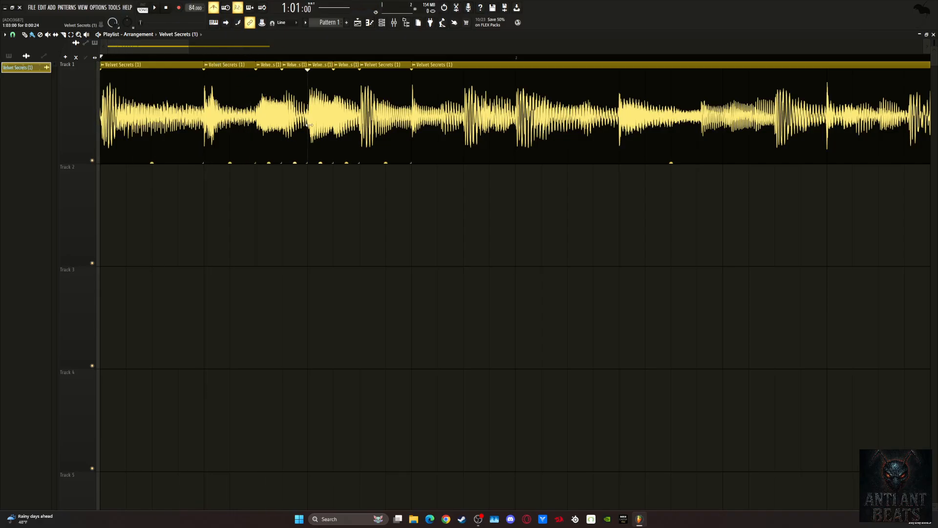
# Step: Play the loop from bar 1 again to hear how the first slices start
pyautogui.press('space')
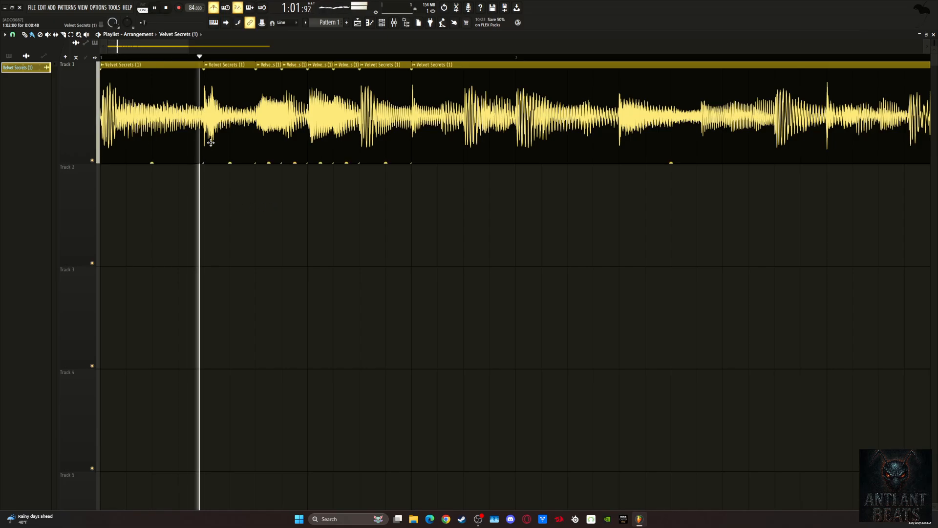
pyautogui.press('space')
pyautogui.press('space')
pyautogui.press('space')
# Step: Shift slices two through seven slightly earlier together, and move the eighth slice's start slightly earlier to match
pyautogui.moveTo(188, 46); pyautogui.dragTo(138, 47)
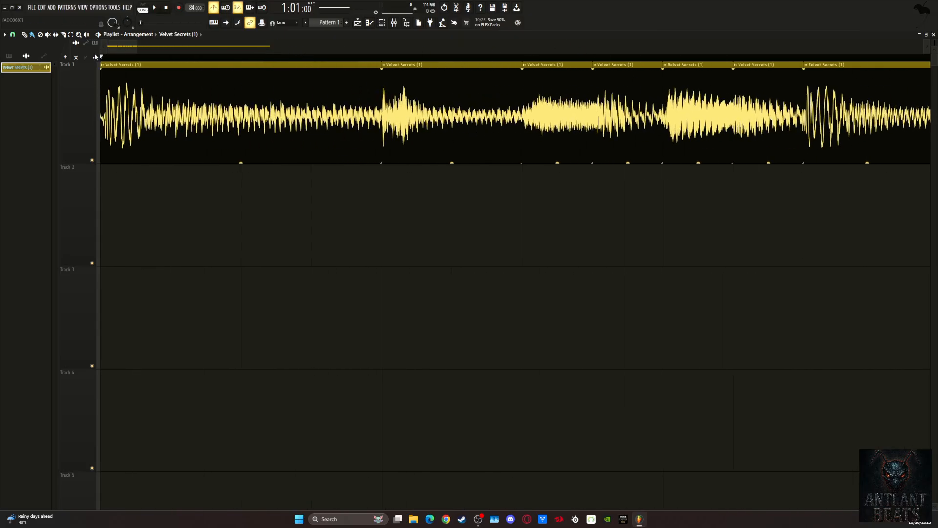
pyautogui.scroll(-2, 707, 114)
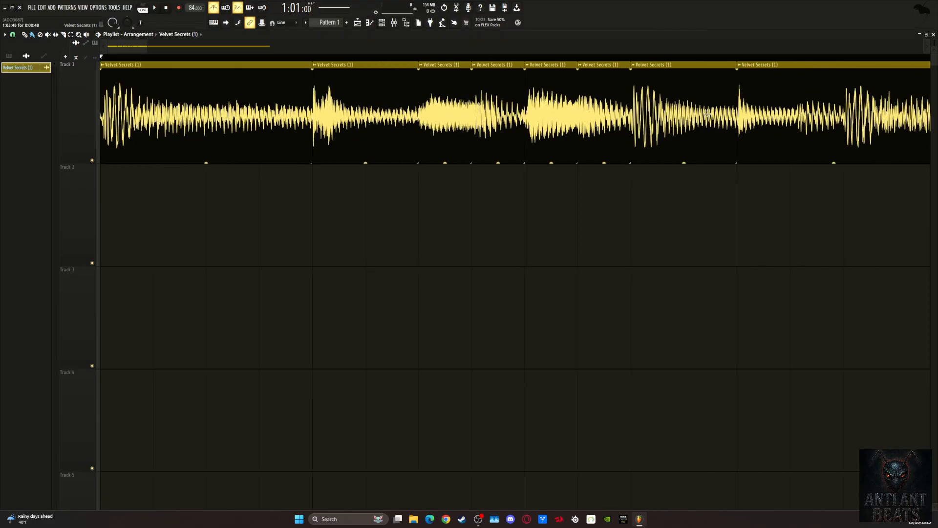
pyautogui.moveTo(699, 133); pyautogui.dragTo(632, 234)
pyautogui.rightClick(635, 236)
pyautogui.moveTo(714, 120); pyautogui.dragTo(311, 128)
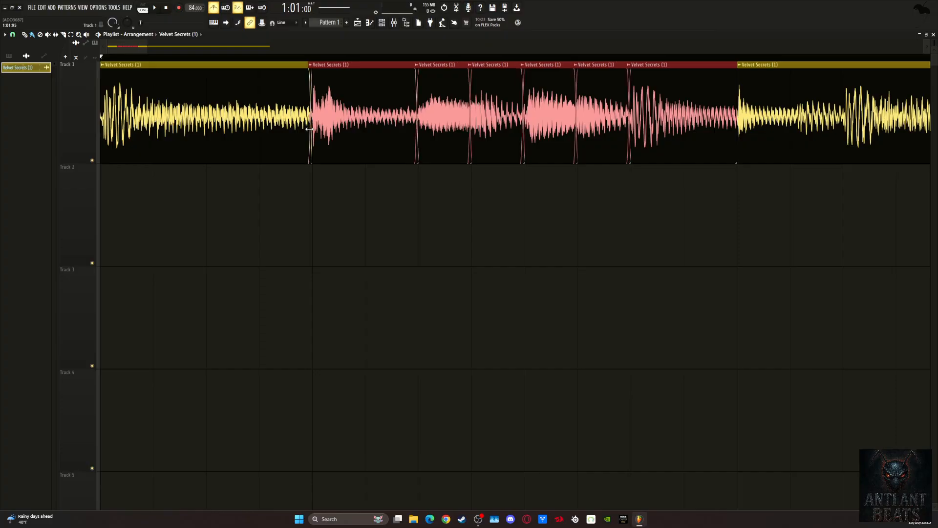
pyautogui.press('space')
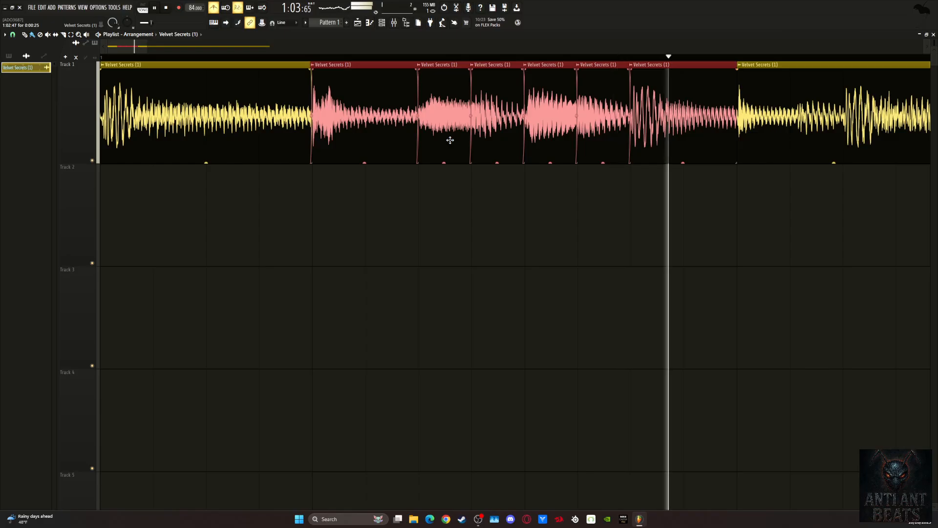
pyautogui.press('space')
pyautogui.press('space')
pyautogui.click(739, 151)
pyautogui.moveTo(739, 151); pyautogui.dragTo(737, 151)
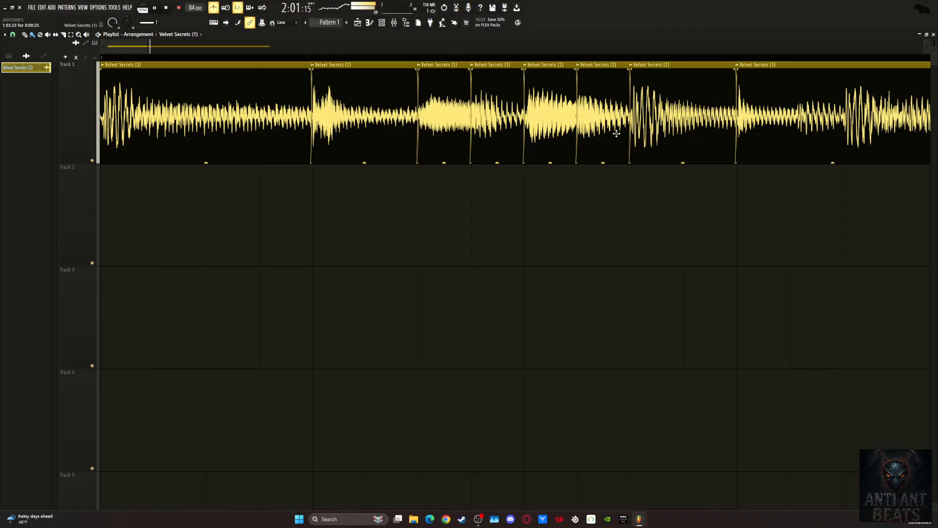
# Step: Play the adjusted slices with the metronome, turn the metronome off, and listen to the start again
pyautogui.scroll(-5, 346, 52)
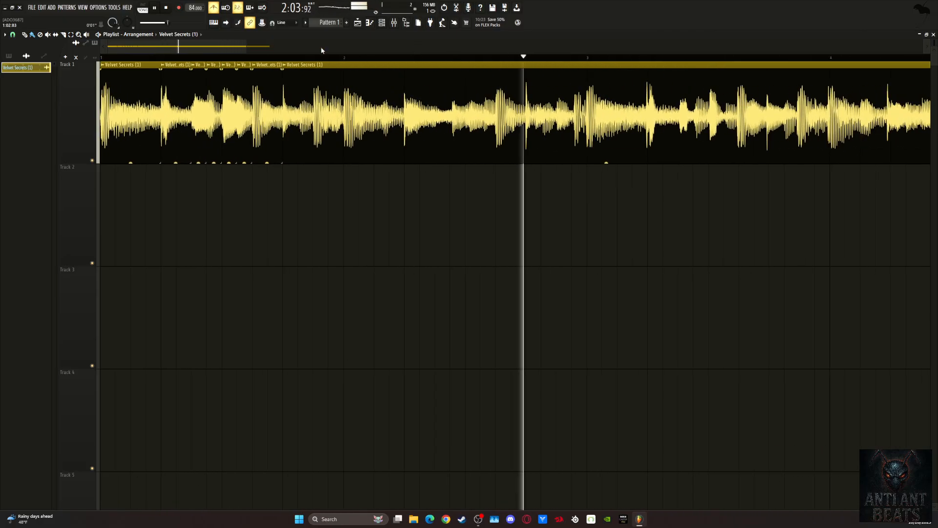
pyautogui.press('space')
pyautogui.press('space')
pyautogui.press('space')
pyautogui.click(215, 9)
pyautogui.scroll(4, 243, 47)
pyautogui.press('space')
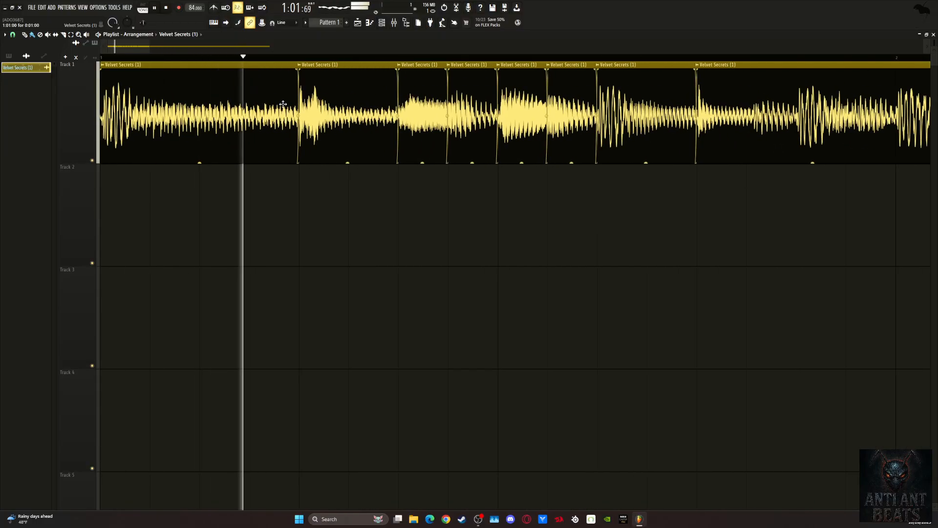
pyautogui.press('space')
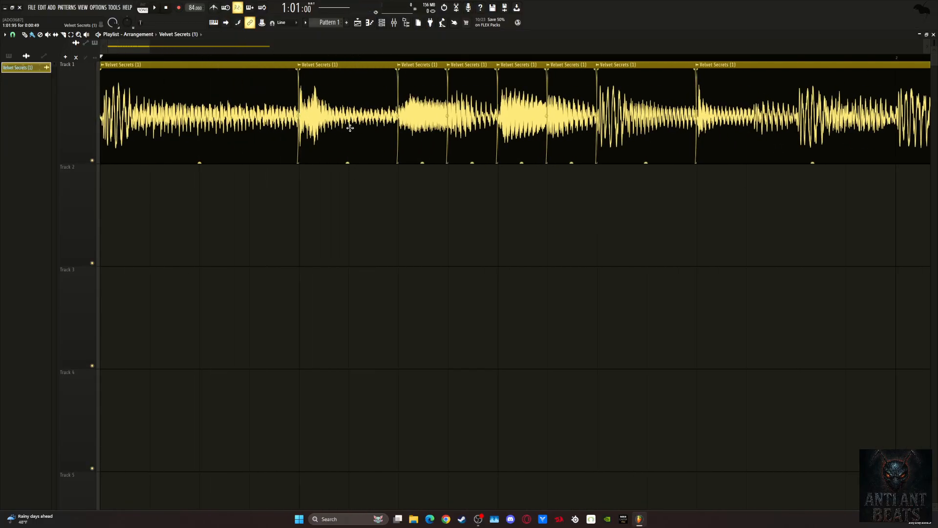
# Step: Set the playlist snap to Step, mute Track 1, and copy its first two slices straight down to Track 3
pyautogui.click(13, 35)
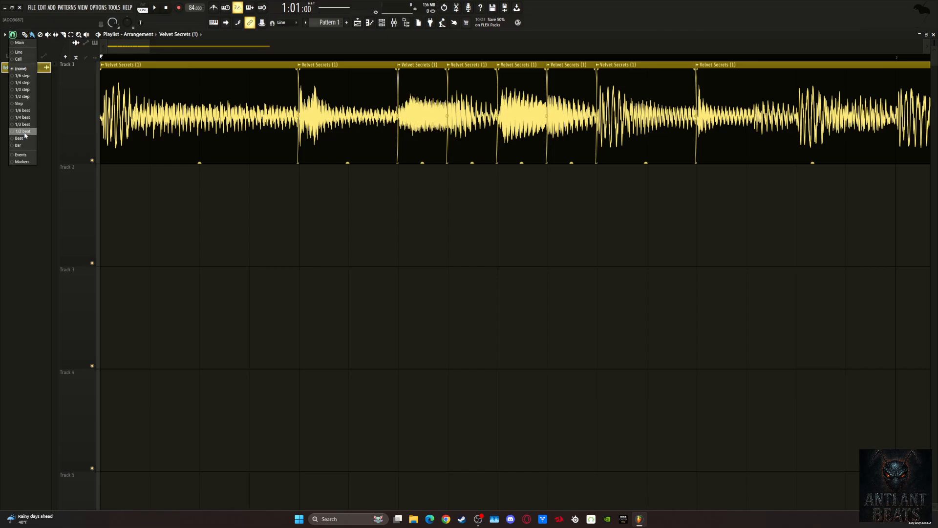
pyautogui.click(20, 104)
pyautogui.moveTo(175, 129); pyautogui.dragTo(113, 334)
pyautogui.click(92, 161)
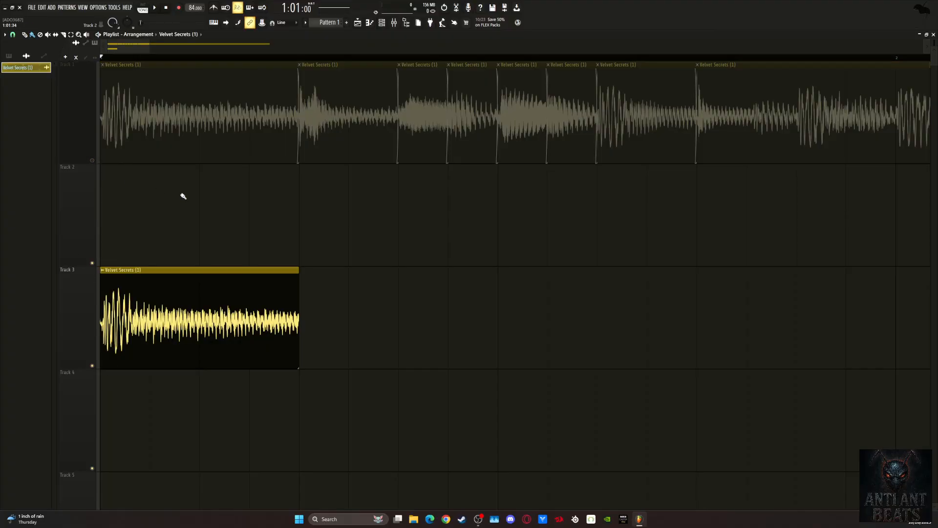
pyautogui.moveTo(340, 147); pyautogui.dragTo(339, 355)
# Step: Play the two copied slices on Track 3 and place a copy of the second one on beat 4 of bar 1
pyautogui.press('space')
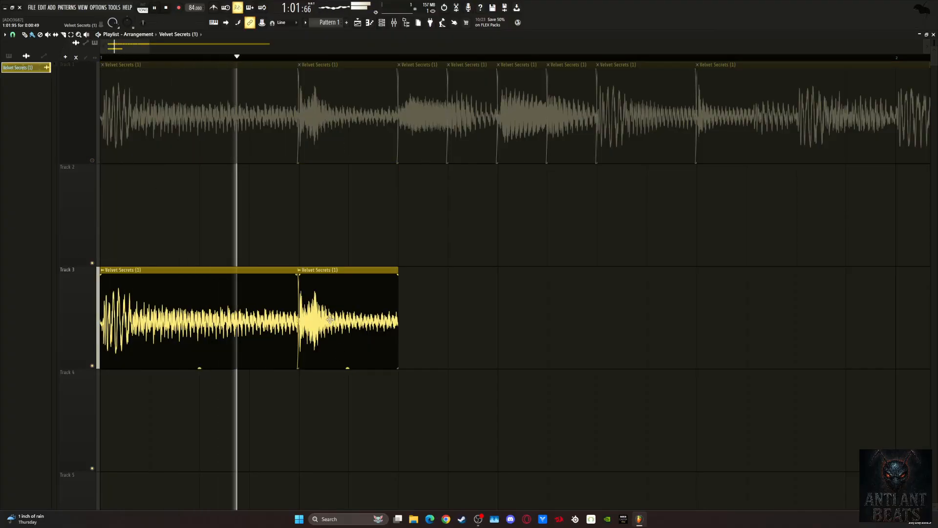
pyautogui.press('space')
pyautogui.press('space')
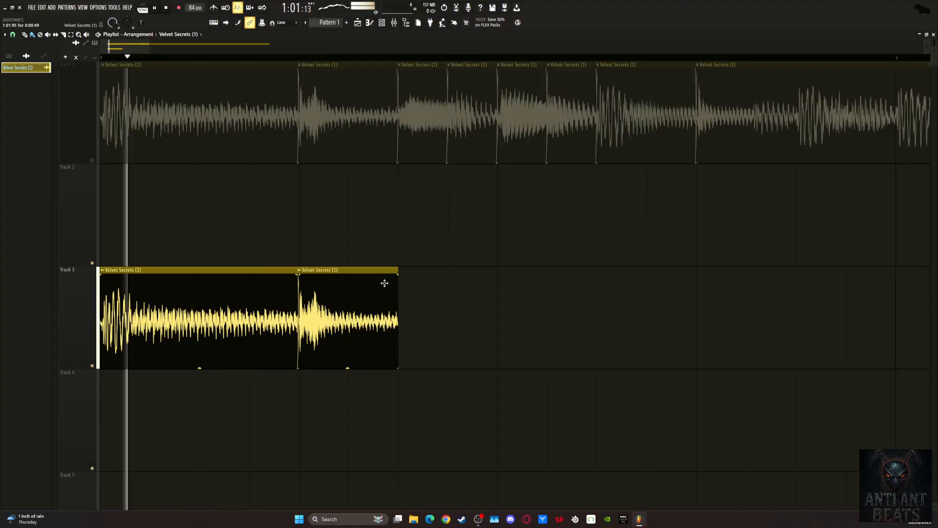
pyautogui.press('space')
pyautogui.press('space')
pyautogui.moveTo(337, 318); pyautogui.dragTo(734, 318)
# Step: Set the tempo to 75 BPM, turn on the metronome, and play the Track 3 slices against it
pyautogui.press('space')
pyautogui.press('space')
pyautogui.scroll(-2, 631, 59)
pyautogui.press('space')
pyautogui.press('space')
pyautogui.press('space')
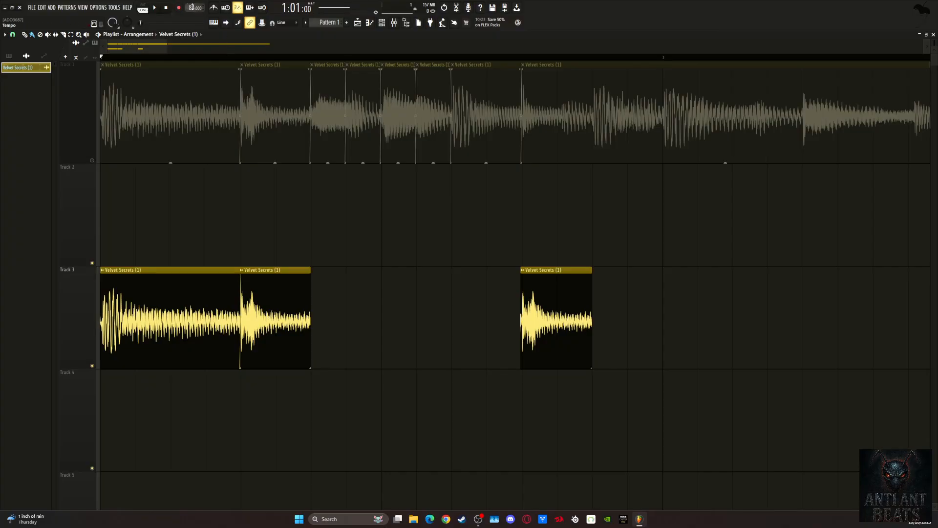
pyautogui.click(213, 8)
pyautogui.press('space')
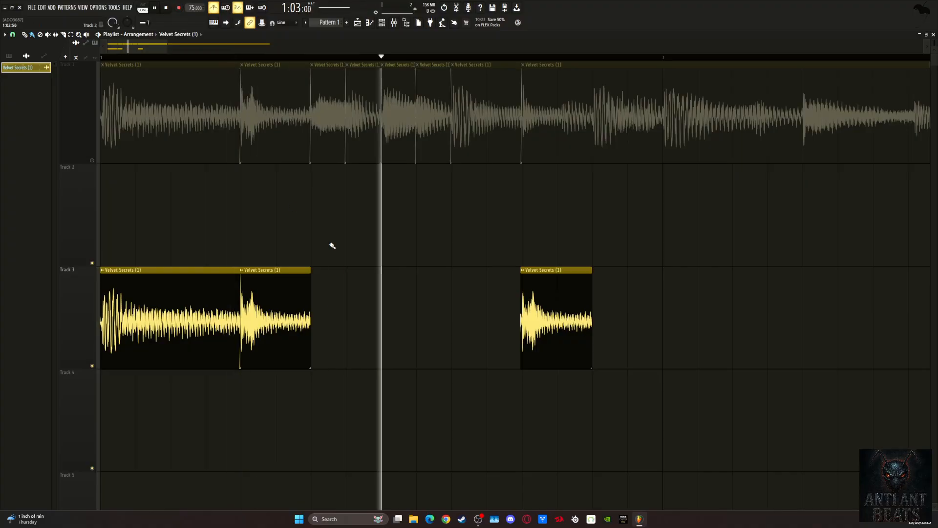
pyautogui.press('space')
# Step: Copy the first slice to a quarter beat before bar 2, trim it to a quarter beat, and add a one-beat copy at bar 2
pyautogui.moveTo(198, 313); pyautogui.dragTo(680, 314)
pyautogui.press('space')
pyautogui.press('space')
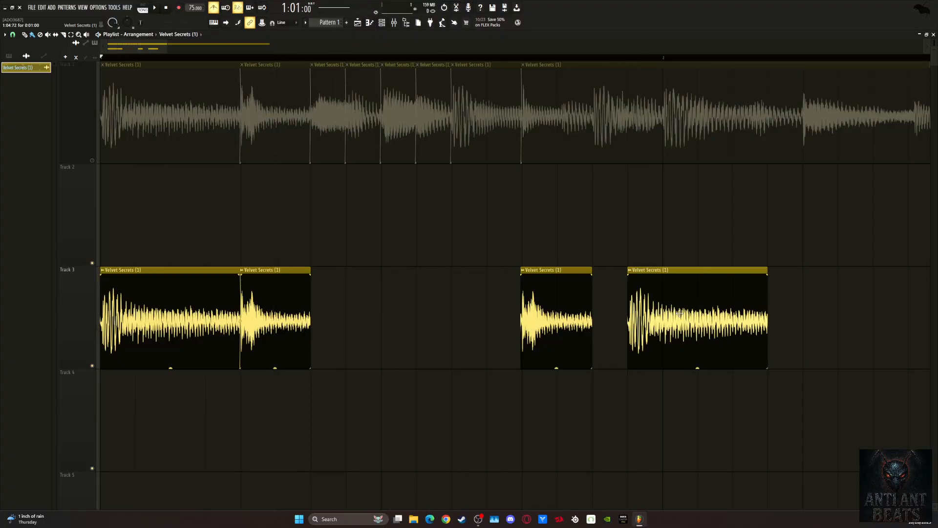
pyautogui.moveTo(767, 272); pyautogui.dragTo(676, 280)
pyautogui.moveTo(639, 311); pyautogui.dragTo(681, 307)
pyautogui.moveTo(698, 270); pyautogui.dragTo(806, 274)
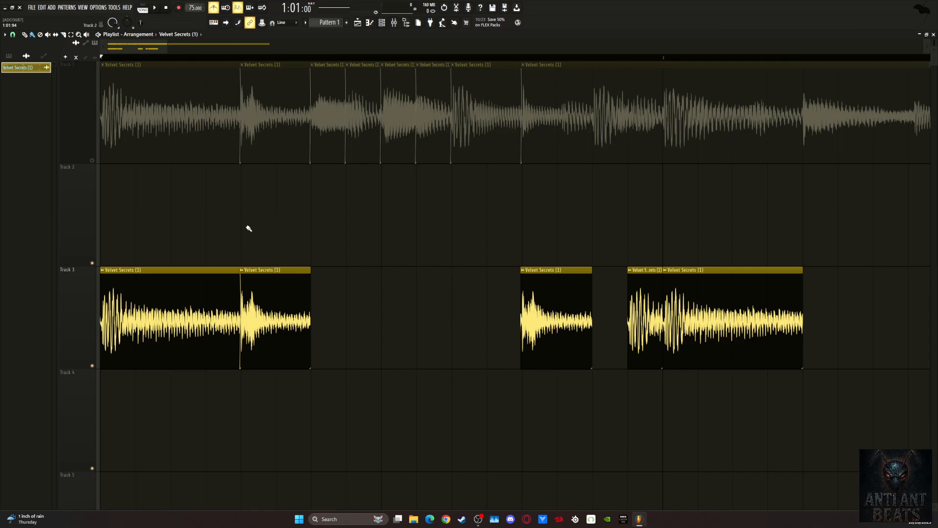
# Step: Play the Track 3 pattern from bar 1 through the start of bar 2
pyautogui.scroll(-2, 336, 47)
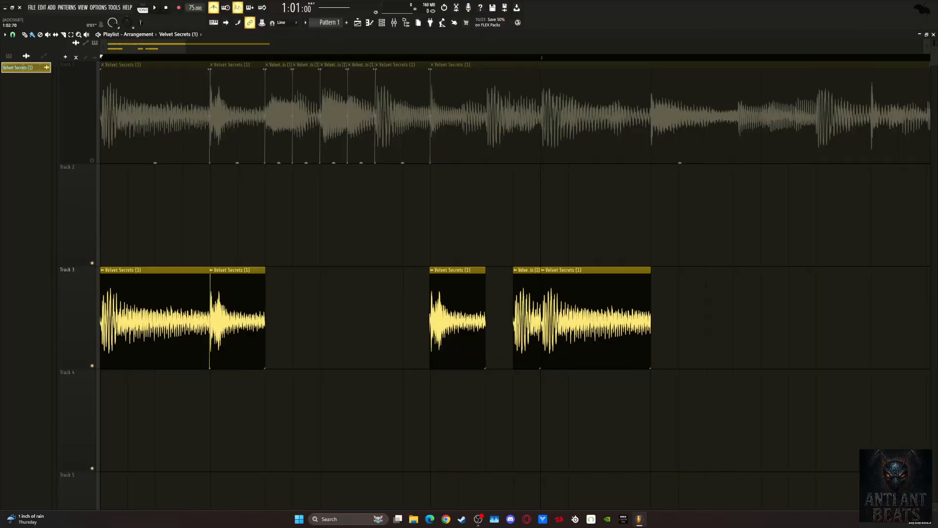
pyautogui.scroll(-3, 338, 46)
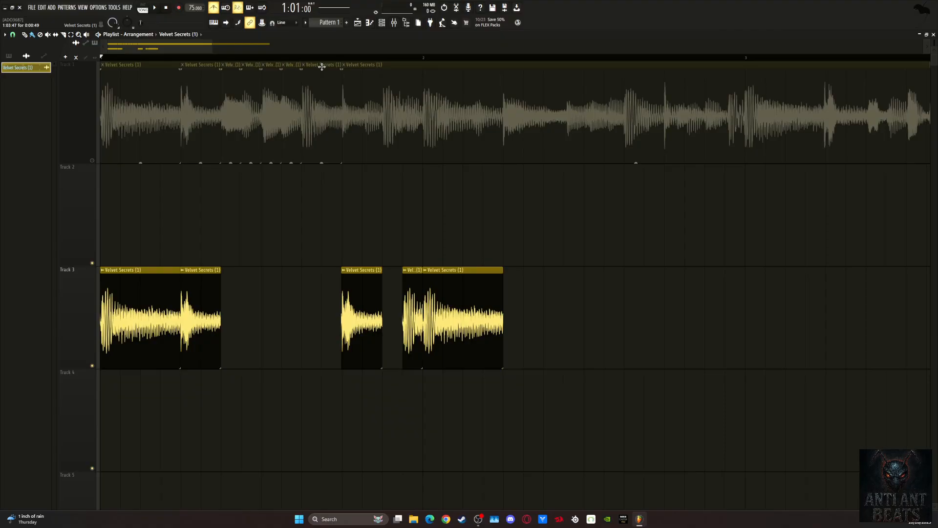
pyautogui.press('space')
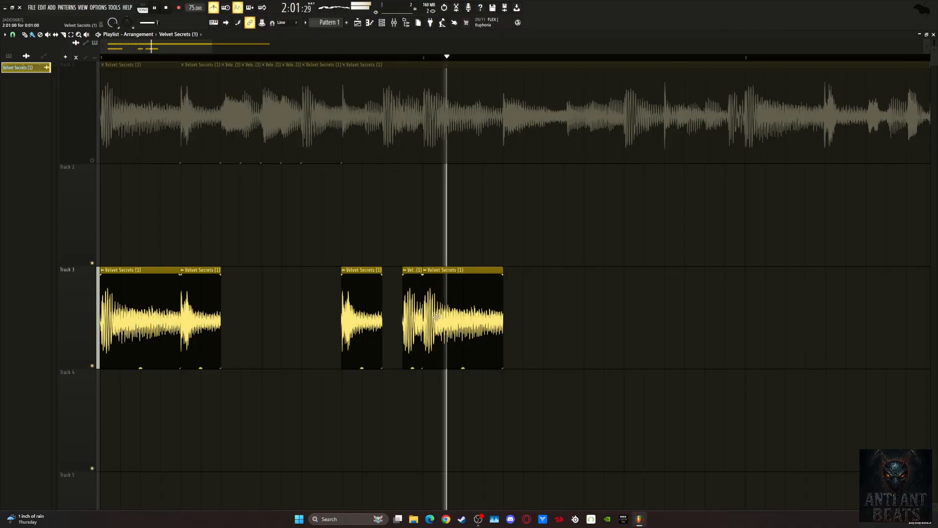
pyautogui.press('space')
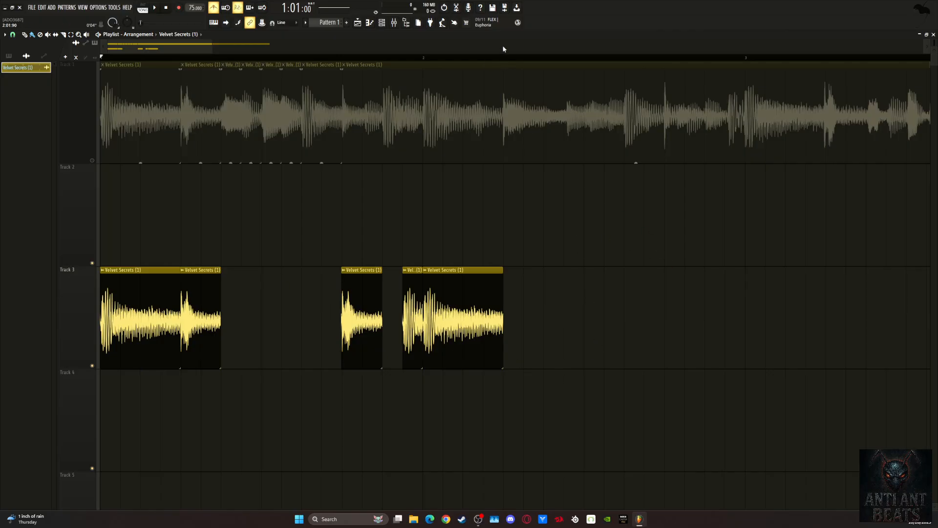
# Step: Solo Track 1 and play the original loop through bar 2 to find another hit worth using
pyautogui.rightClick(93, 160)
pyautogui.press('space')
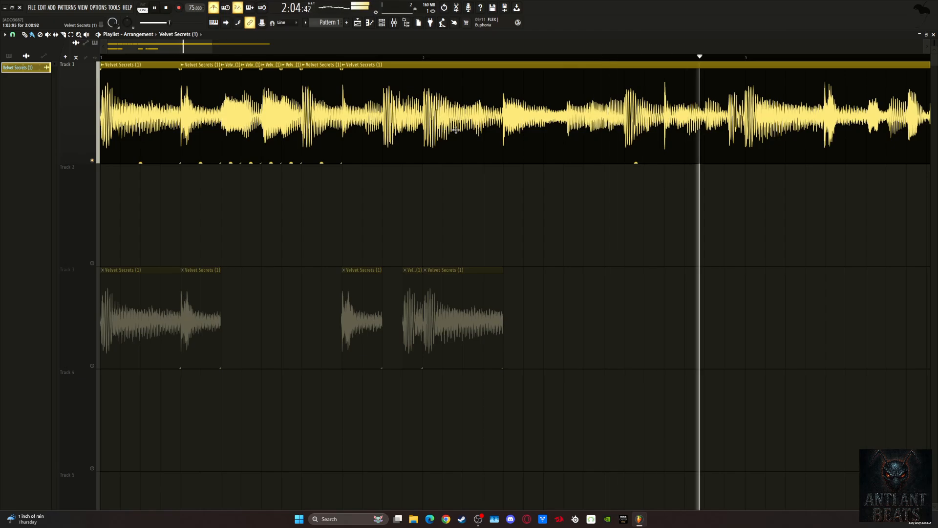
pyautogui.press('space')
pyautogui.moveTo(490, 119); pyautogui.dragTo(491, 193)
pyautogui.rightClick(487, 207)
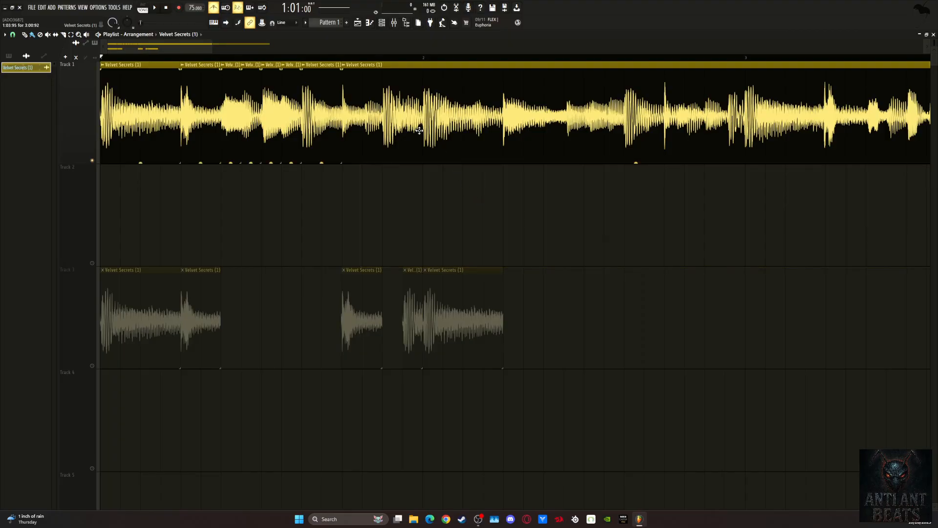
# Step: Slice the long remaining clip on Track 1 at the start of bar 2 and at beat 2 of bar 2
pyautogui.press('c')
pyautogui.scroll(5, 421, 109)
pyautogui.moveTo(415, 107); pyautogui.dragTo(482, 103)
pyautogui.click(517, 119)
pyautogui.click(788, 124)
pyautogui.press('b')
pyautogui.scroll(-5, 603, 49)
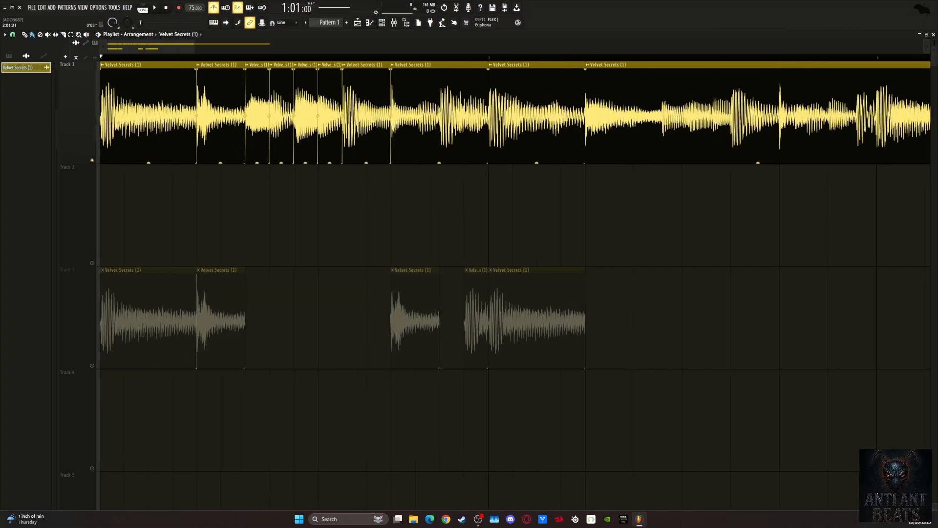
# Step: Copy the new one-beat slice from Track 1 to beat 2 of bar 2 on Track 3
pyautogui.moveTo(437, 108); pyautogui.dragTo(529, 333)
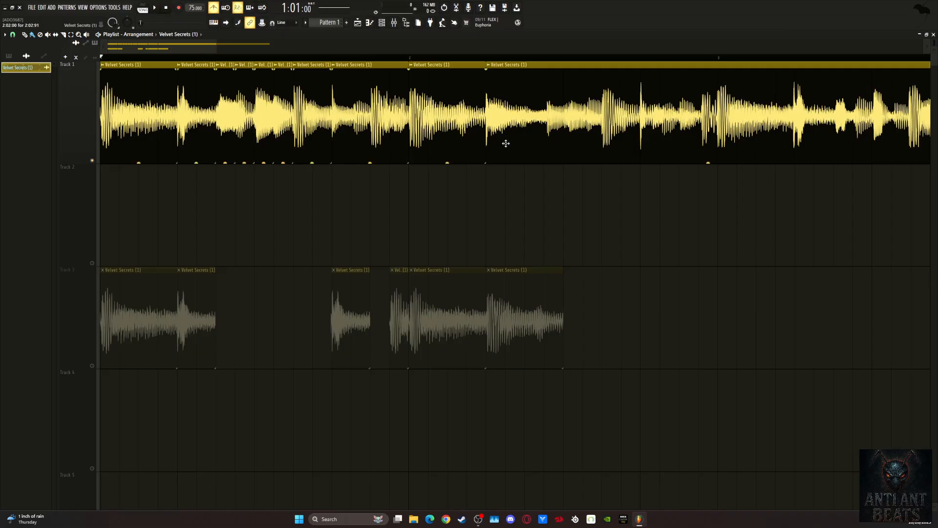
pyautogui.scroll(5, 689, 53)
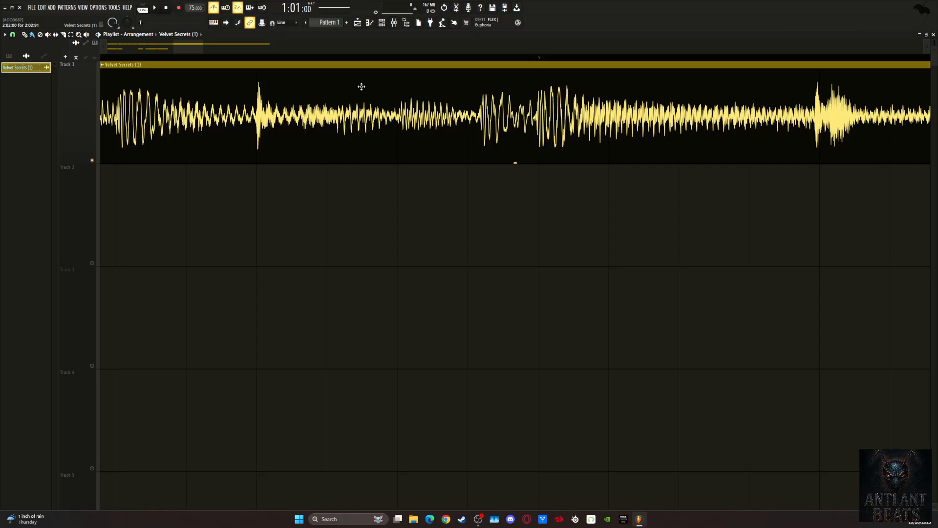
pyautogui.scroll(-5, 239, 48)
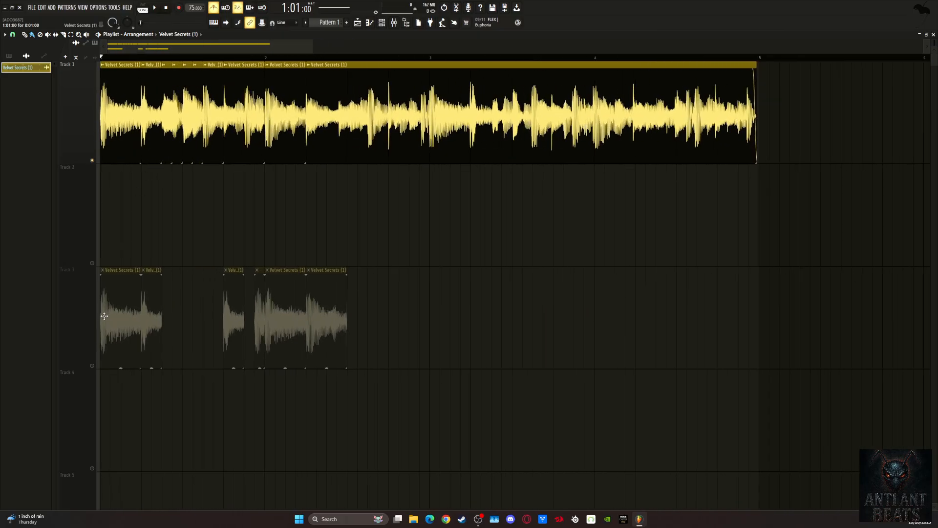
pyautogui.rightClick(89, 364)
pyautogui.click(62, 346)
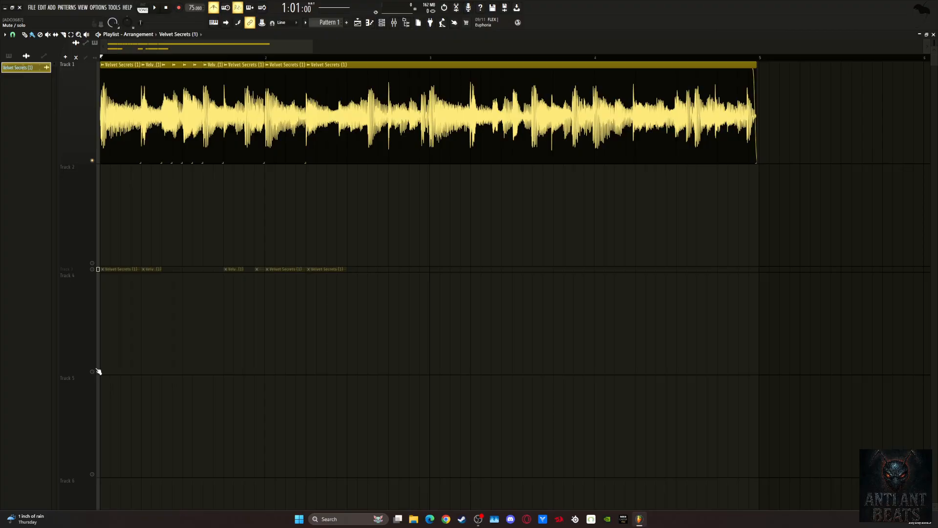
pyautogui.click(75, 273)
pyautogui.moveTo(72, 272); pyautogui.dragTo(72, 300)
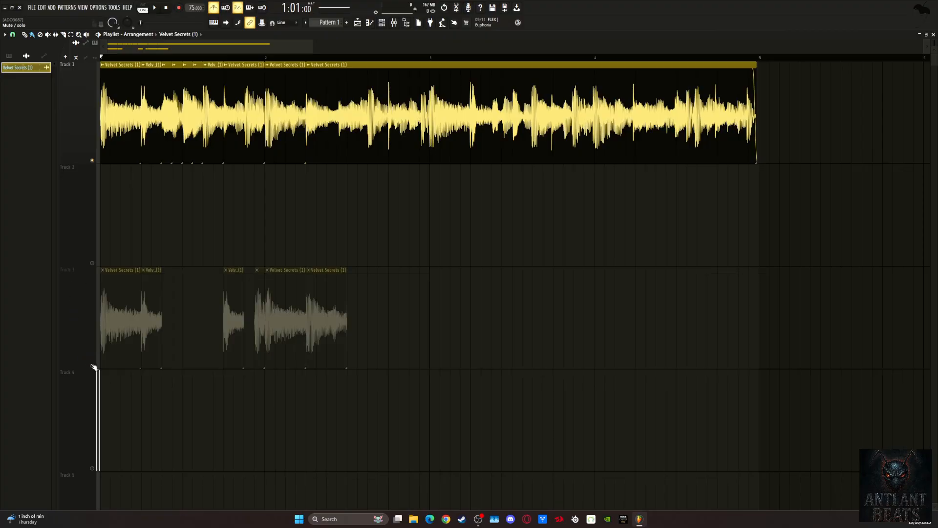
# Step: Solo Track 3 and play the chopped pattern from bar 1
pyautogui.rightClick(92, 366)
pyautogui.rightClick(92, 366)
pyautogui.rightClick(92, 367)
pyautogui.rightClick(93, 366)
pyautogui.rightClick(93, 366)
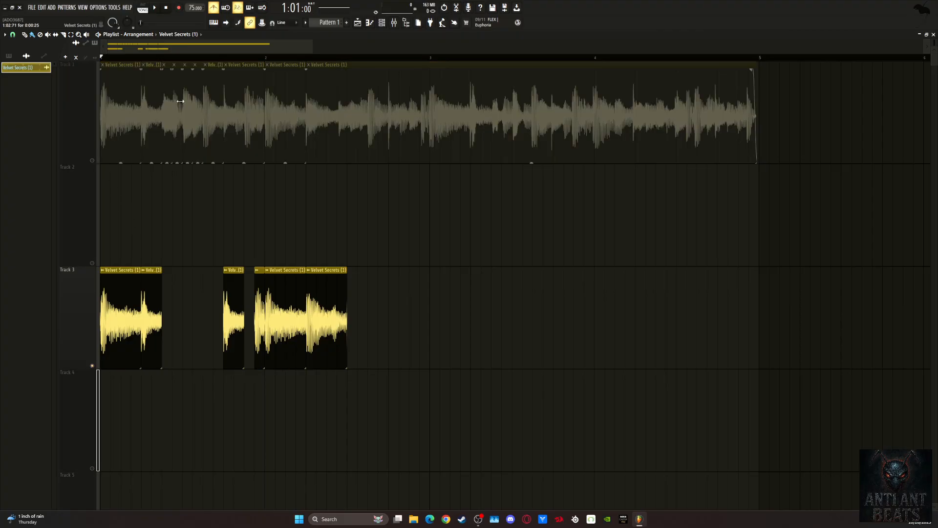
pyautogui.scroll(3, 218, 51)
pyautogui.press('space')
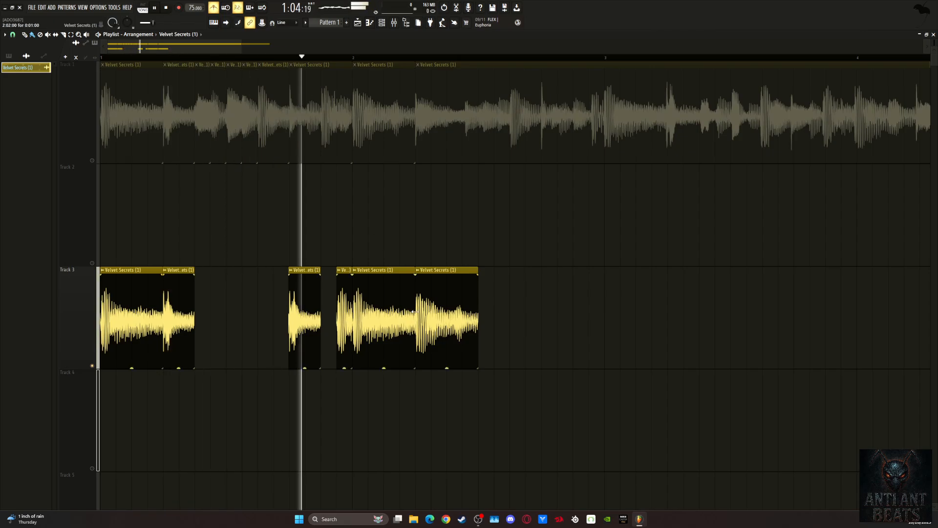
# Step: Move the last slice on Track 3 to beat 4 of bar 2 and copy the half-beat slice to beat 2 of bar 2
pyautogui.moveTo(423, 313); pyautogui.dragTo(561, 309)
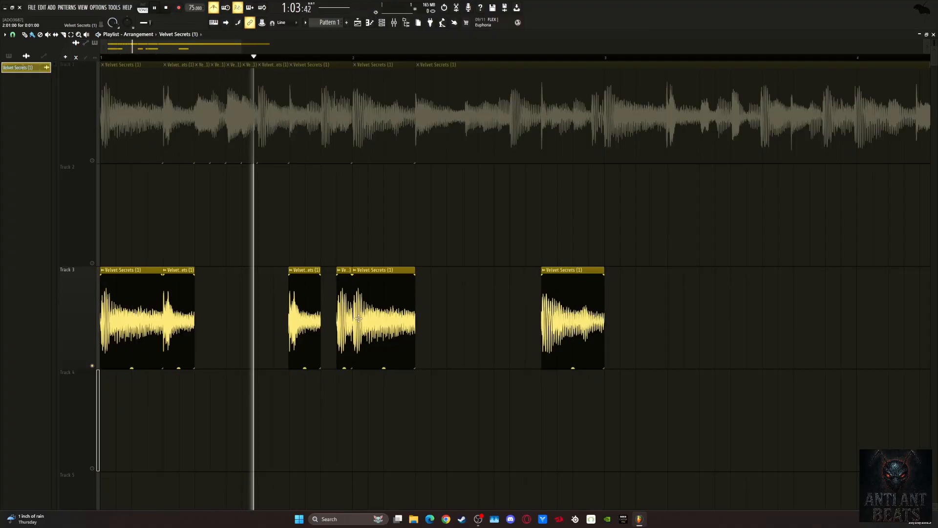
pyautogui.moveTo(314, 315); pyautogui.dragTo(429, 318)
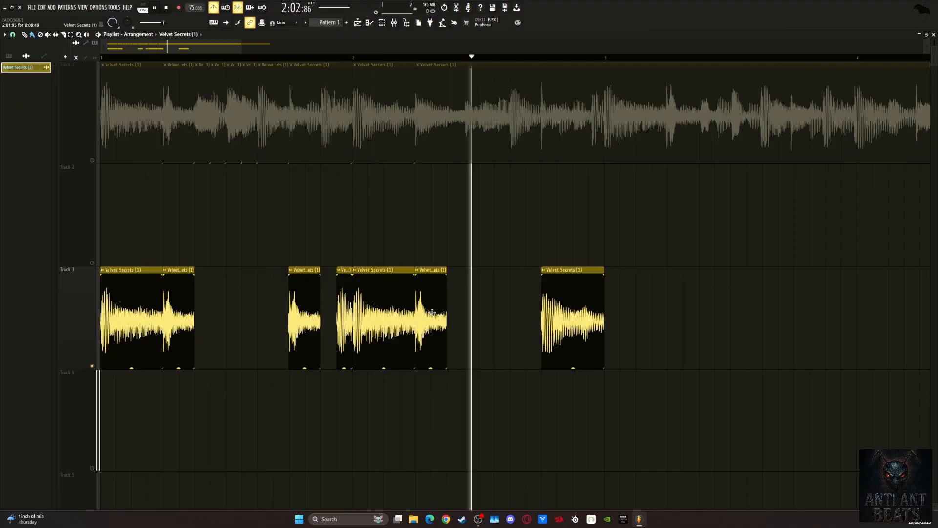
pyautogui.click(643, 315)
pyautogui.hotkey('ctrl', 'z')
pyautogui.press('space')
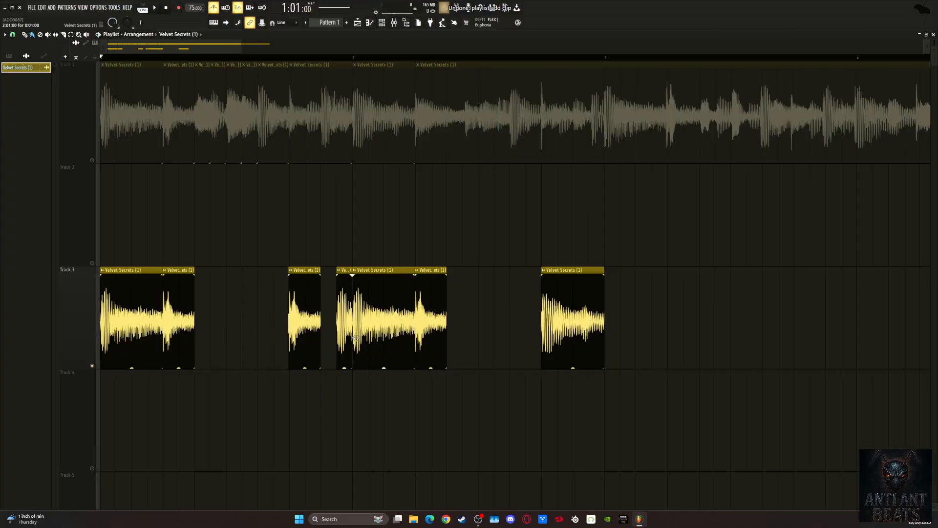
# Step: Select the whole two-bar pattern on Track 3 and duplicate it into bars 3 and 4
pyautogui.moveTo(646, 318); pyautogui.dragTo(21, 332)
pyautogui.moveTo(138, 321)
pyautogui.mouseDown()
pyautogui.moveTo(691, 288)
pyautogui.moveTo(616, 263)
pyautogui.mouseUp()
pyautogui.scroll(-3, 540, 60)
pyautogui.keyDown('ctrl'); pyautogui.click(750, 180); pyautogui.keyUp('ctrl')
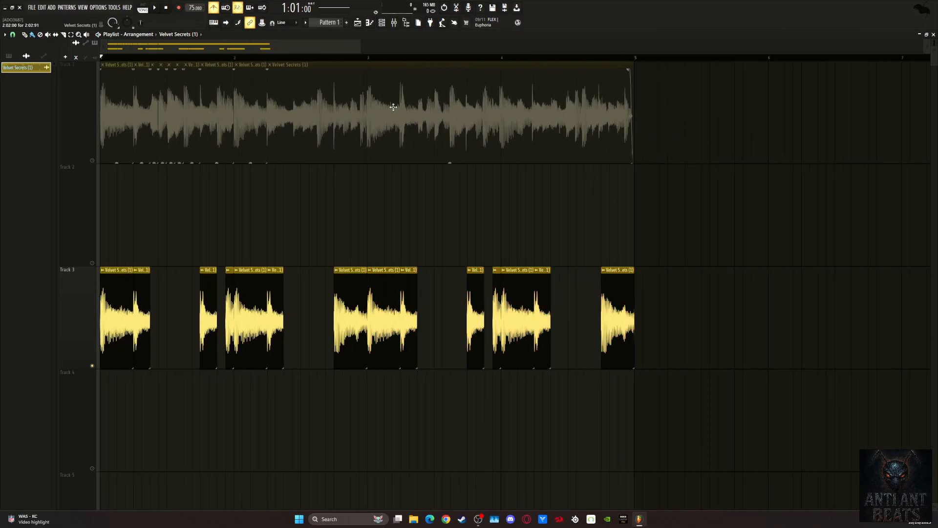
# Step: Set a loop range over bars 1 to 4 and play the Track 3 pattern without the metronome
pyautogui.hotkey('ctrl', 'a')
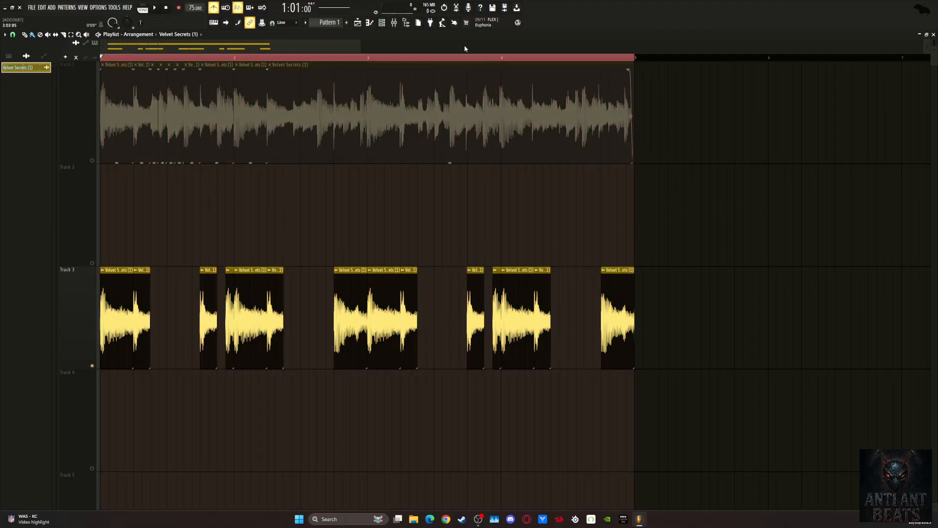
pyautogui.scroll(-3, 291, 60)
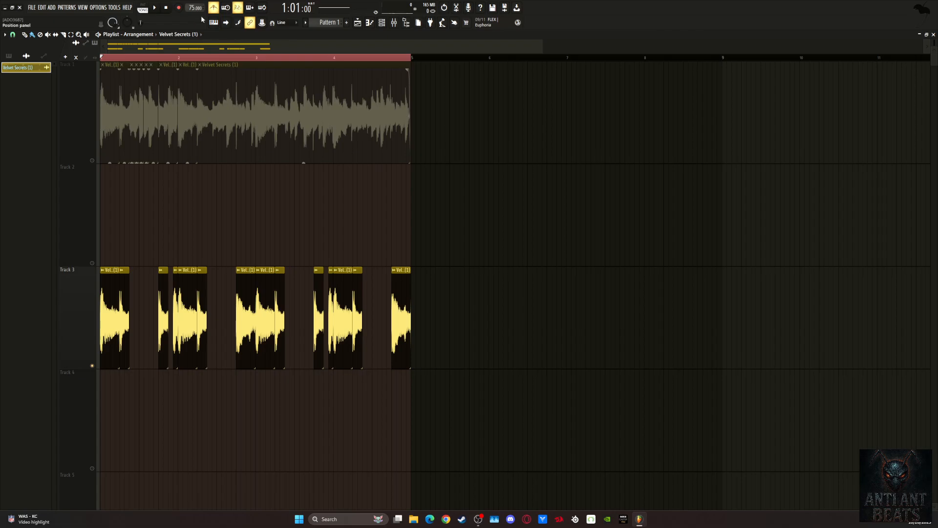
pyautogui.scroll(2, 323, 44)
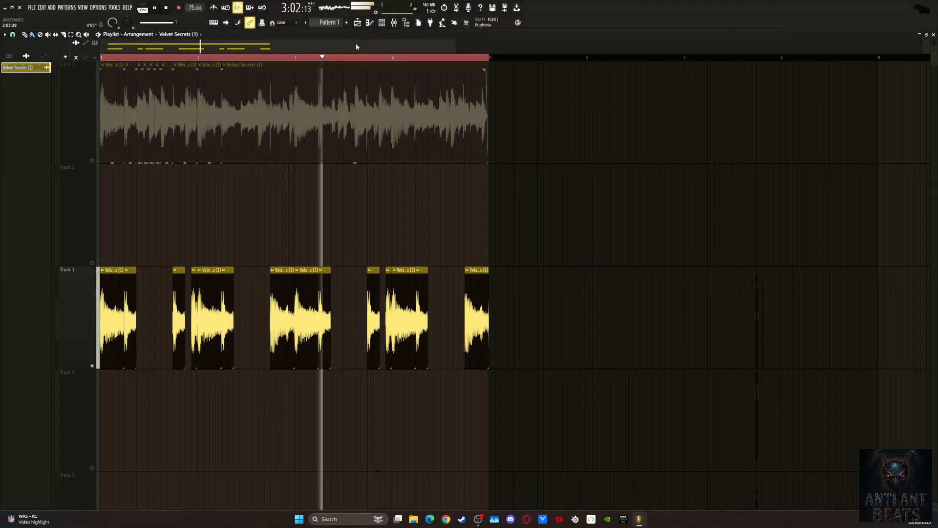
pyautogui.rightClick(288, 5)
pyautogui.click(224, 51)
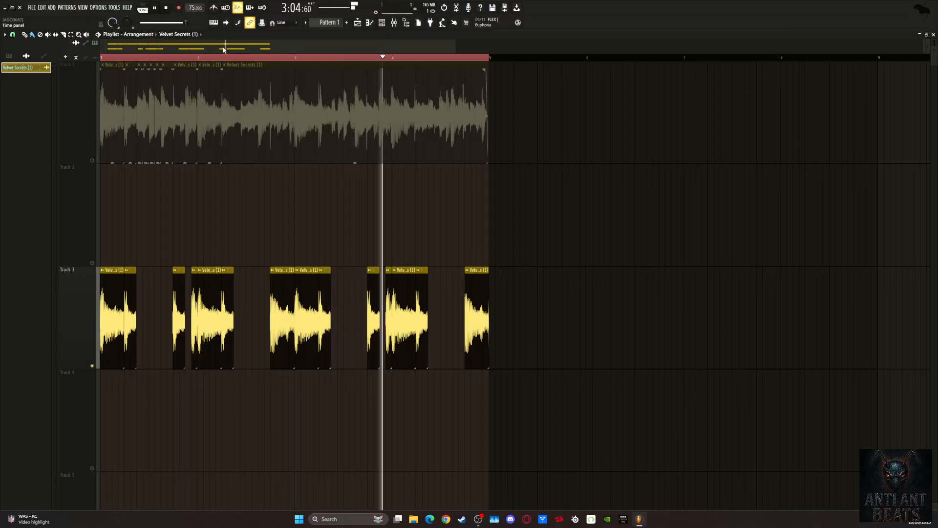
pyautogui.scroll(4, 225, 50)
pyautogui.scroll(-1, 260, 53)
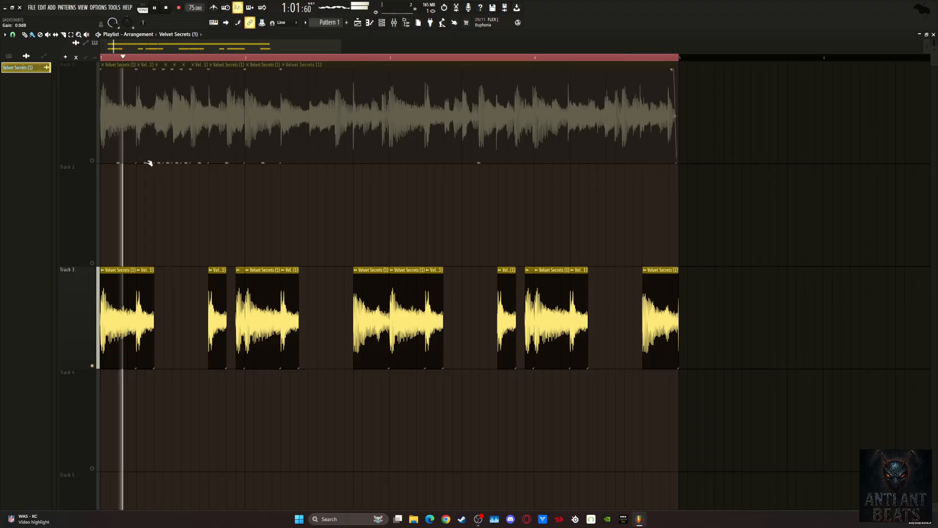
# Step: Solo and play Track 1, and slice its loop halfway through beat 4 of bar 1
pyautogui.rightClick(92, 161)
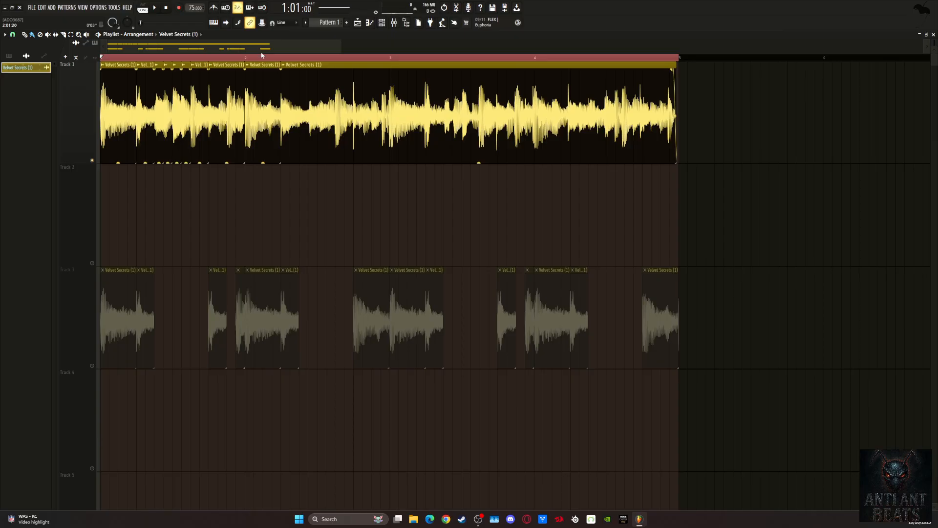
pyautogui.scroll(3, 262, 54)
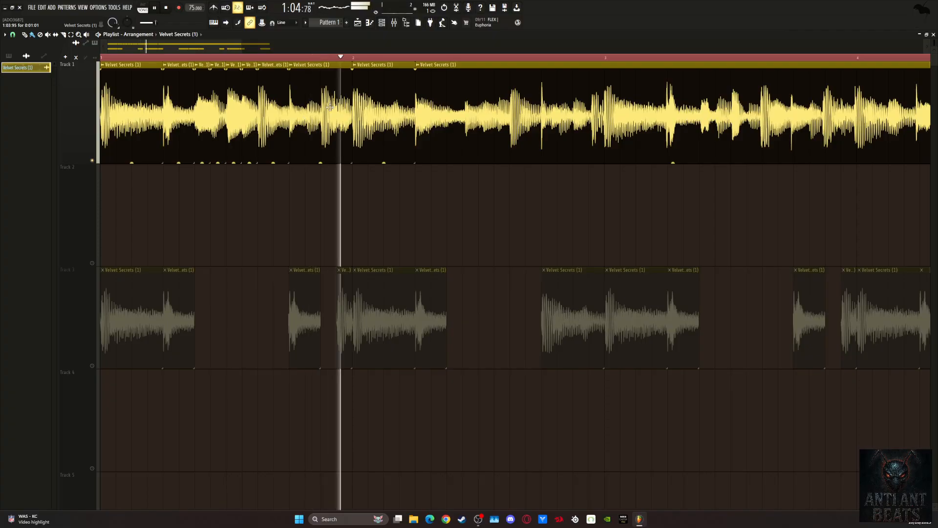
pyautogui.press('space')
pyautogui.click(324, 59)
pyautogui.click(324, 60)
pyautogui.press('space')
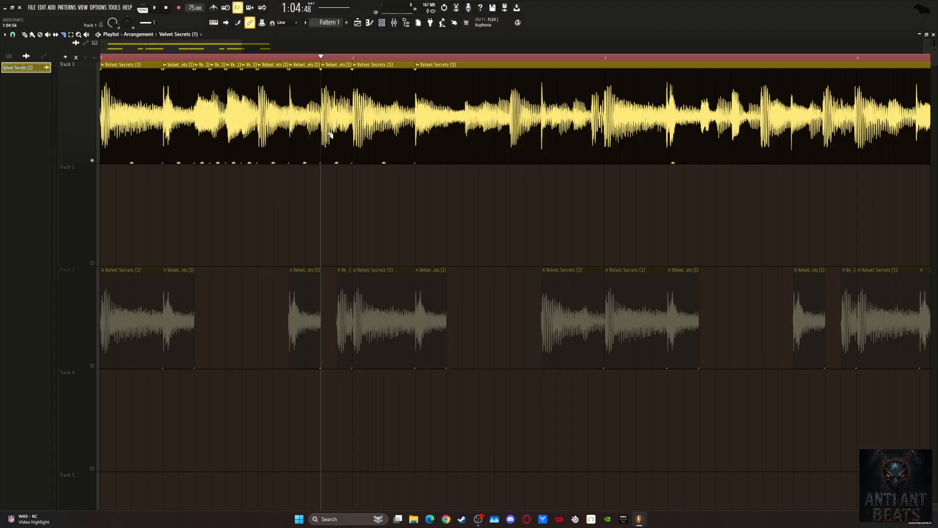
# Step: Copy the new half-beat slice to Track 3 directly before the last slice in bar 4, and unsolo the tracks
pyautogui.scroll(-3, 292, 101)
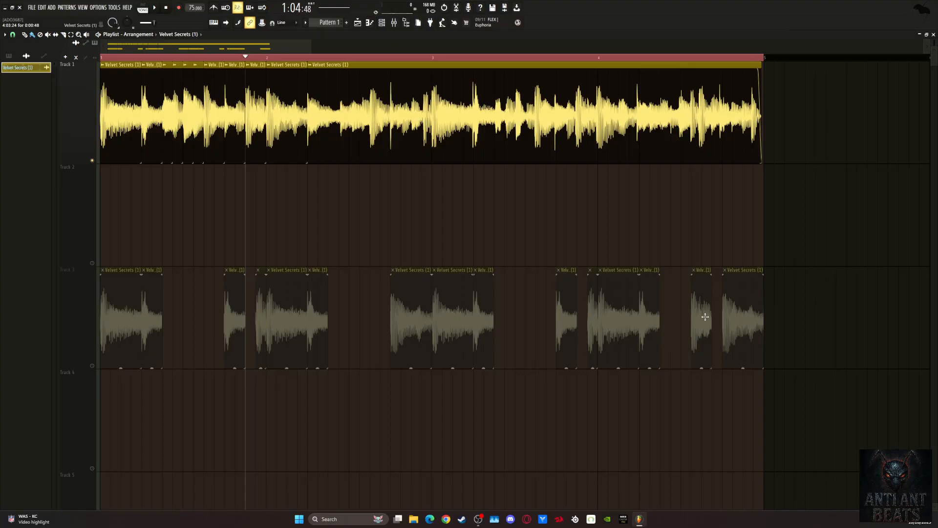
pyautogui.rightClick(92, 365)
pyautogui.rightClick(92, 366)
pyautogui.press('space')
# Step: Mute all clips on Track 1, play the chopped pattern, and turn on the metronome
pyautogui.moveTo(454, 142); pyautogui.dragTo(31, 121)
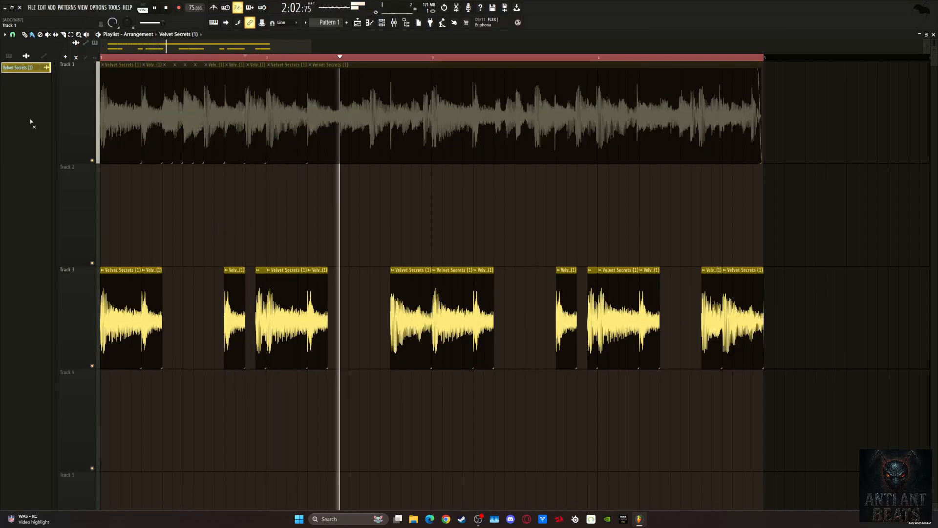
pyautogui.press('space')
pyautogui.press('space')
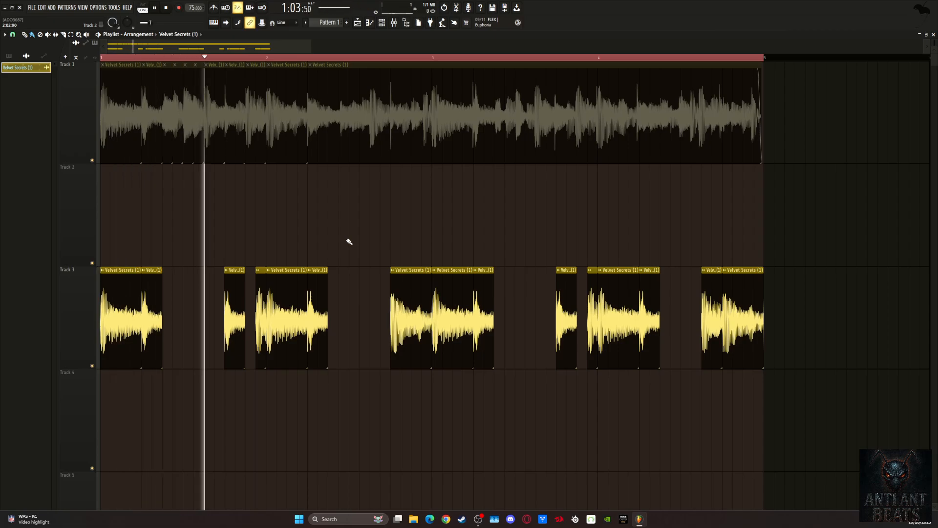
pyautogui.click(213, 9)
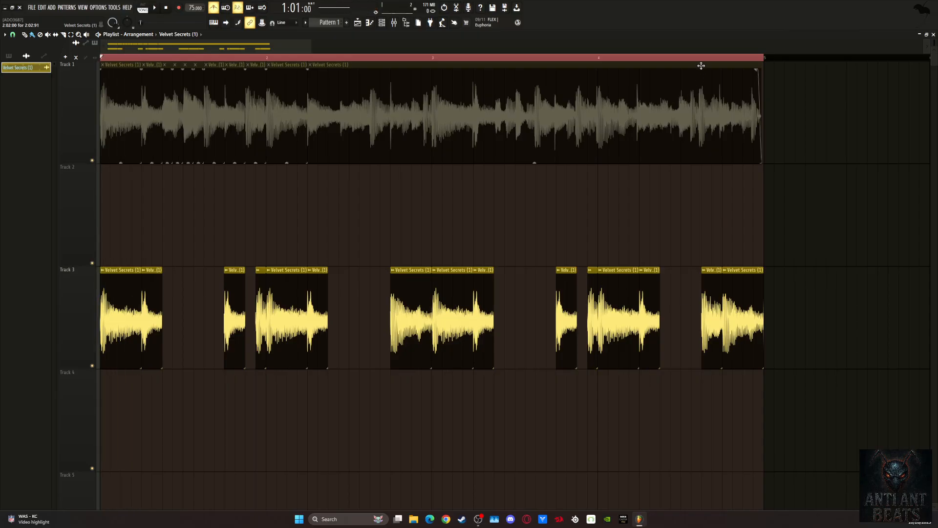
# Step: Copy the half-beat slice halfway through beat 3 of bar 4 to the same position in bar 2 on Track 3
pyautogui.click(714, 282)
pyautogui.click(543, 318)
pyautogui.moveTo(544, 318); pyautogui.dragTo(378, 318)
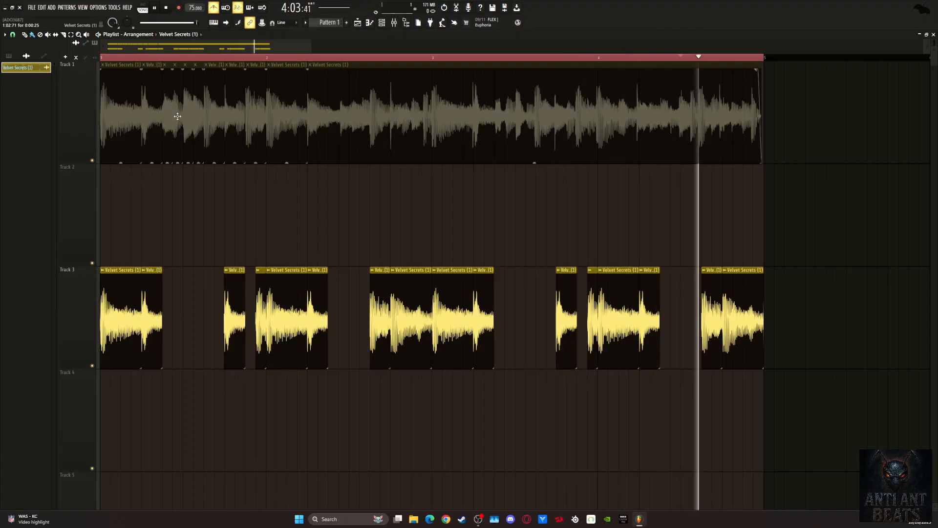
# Step: Copy the last quarter-beat slice of beat 2 from Track 1 to Track 3 directly before beat 4 of bar 1, and play it
pyautogui.moveTo(175, 156); pyautogui.dragTo(250, 333)
pyautogui.keyDown('alt'); pyautogui.rightClick(252, 285); pyautogui.keyUp('alt')
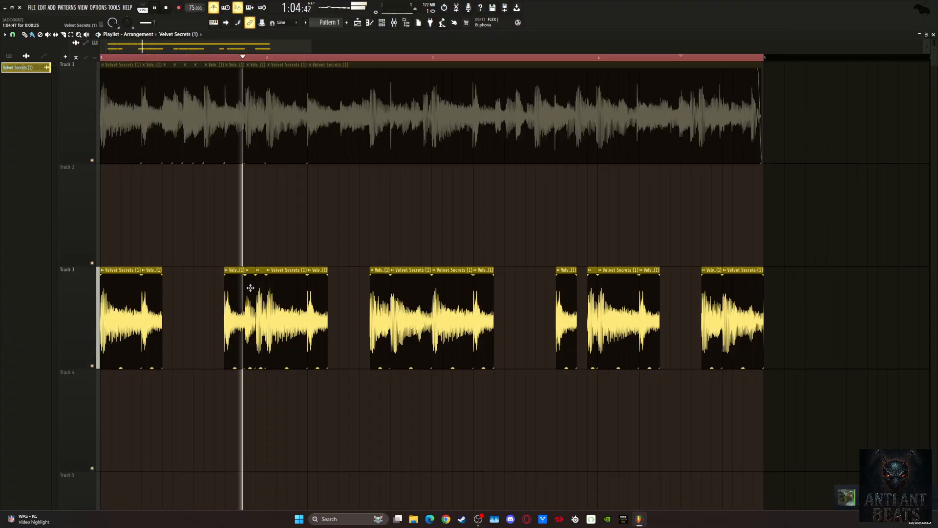
pyautogui.moveTo(252, 314); pyautogui.dragTo(220, 314)
pyautogui.press('space')
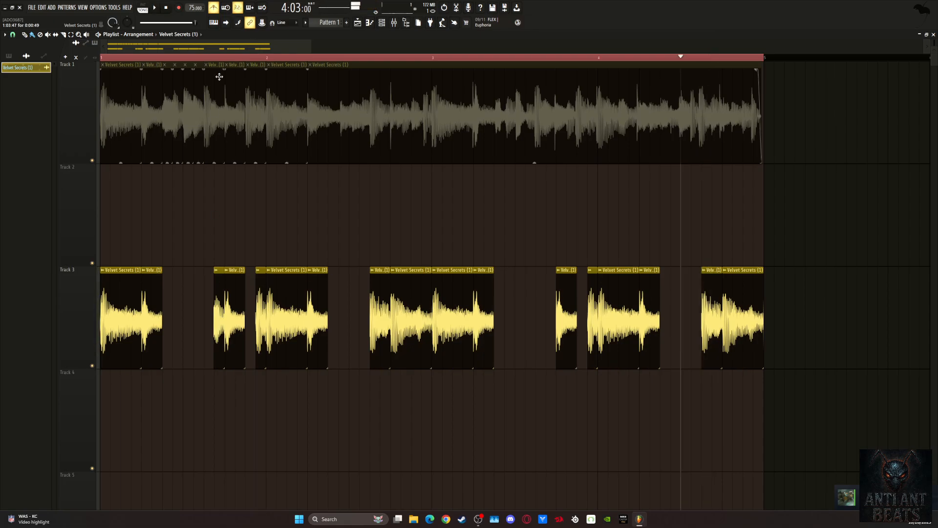
pyautogui.press('space')
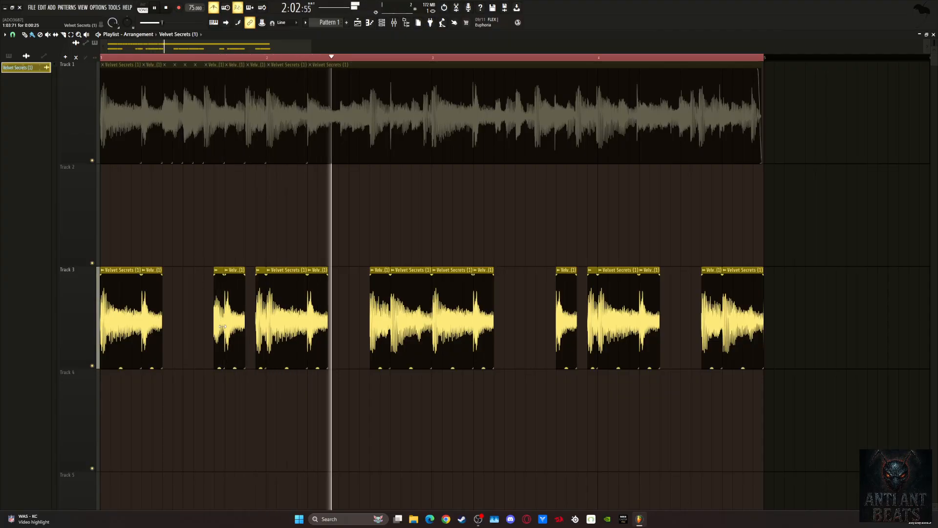
pyautogui.press('space')
pyautogui.press('space')
pyautogui.scroll(5, 267, 82)
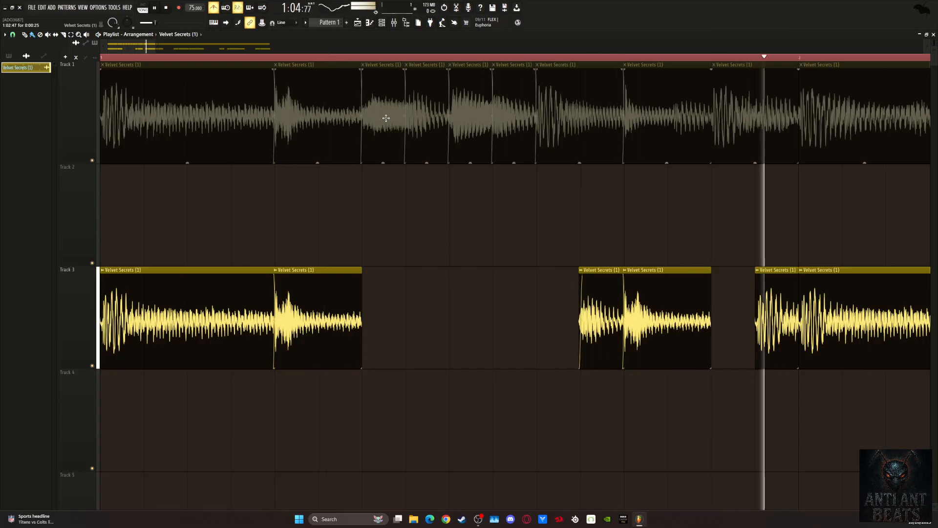
pyautogui.moveTo(384, 118); pyautogui.dragTo(551, 268)
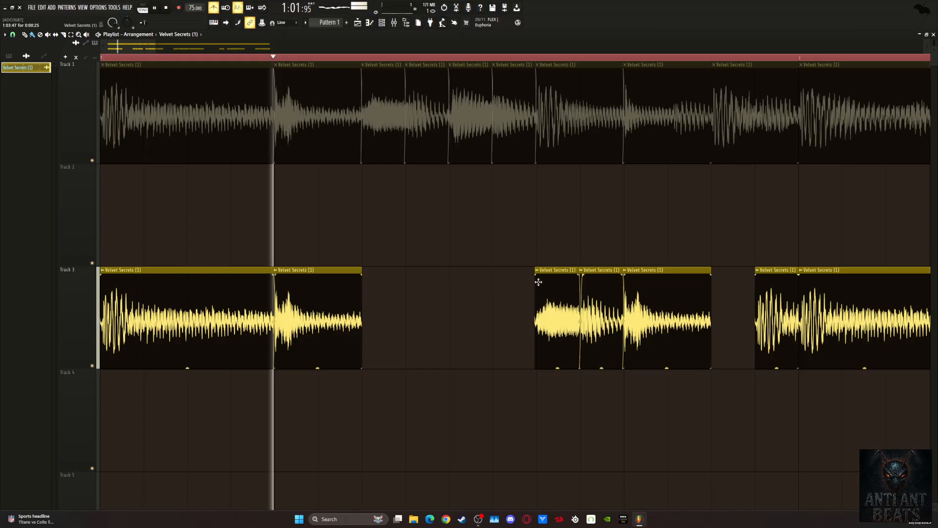
pyautogui.rightClick(566, 322)
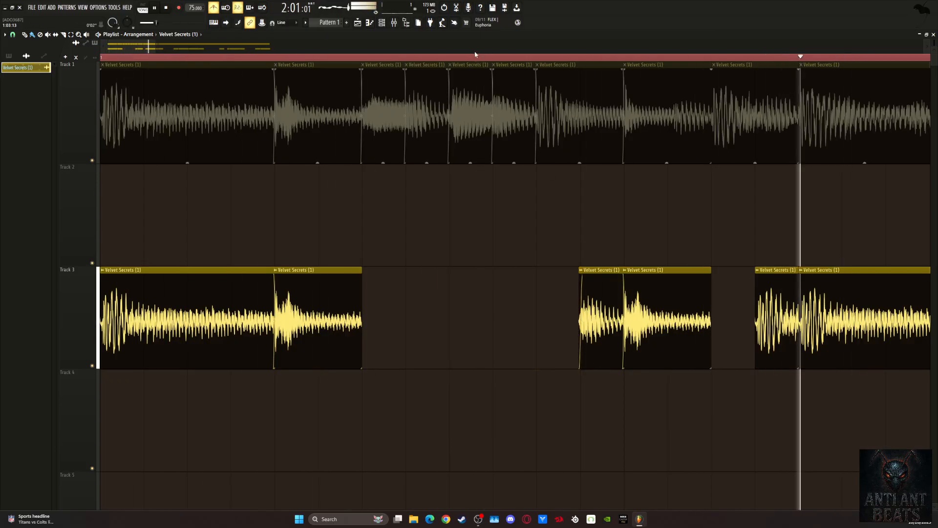
# Step: Copy the quarter-beat slice on Track 3 from before beat 4 of bar 1 to directly before beat 4 of bar 3
pyautogui.scroll(-3, 477, 78)
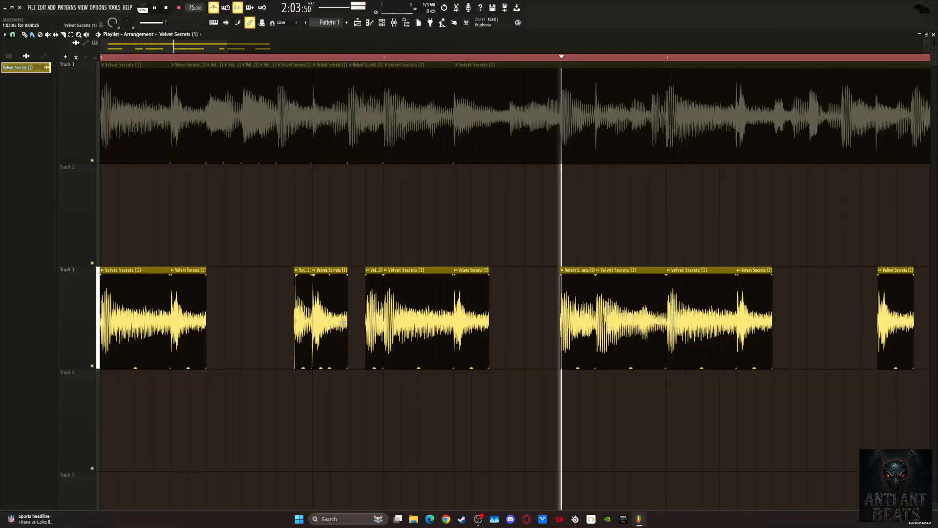
pyautogui.moveTo(832, 322); pyautogui.dragTo(869, 322)
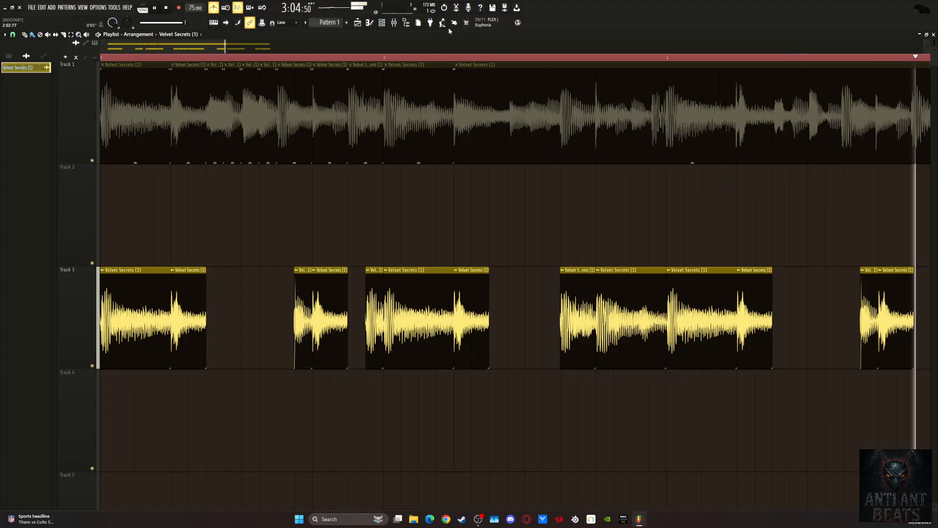
pyautogui.scroll(-3, 435, 48)
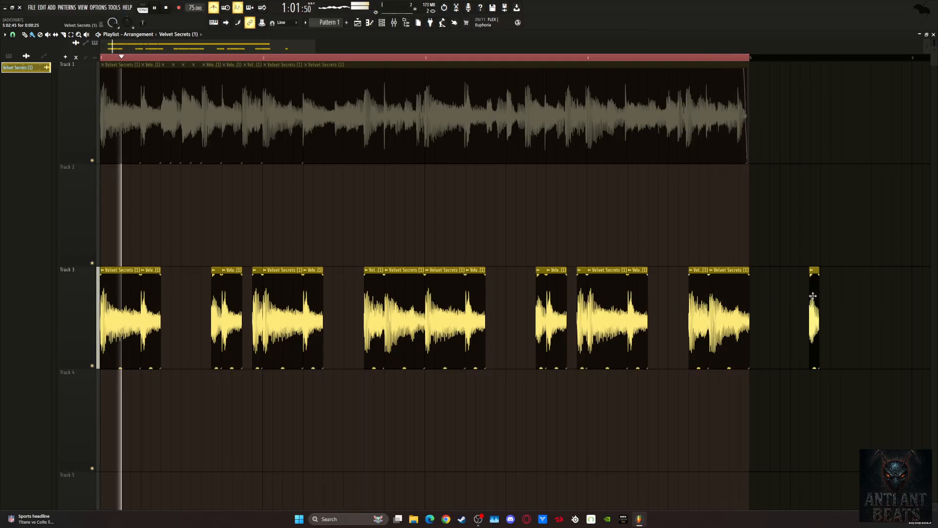
# Step: Remove the stray quarter-beat slice in bar 5 of Track 3 and play the four-bar pattern
pyautogui.moveTo(826, 320); pyautogui.dragTo(139, 316)
pyautogui.press('space')
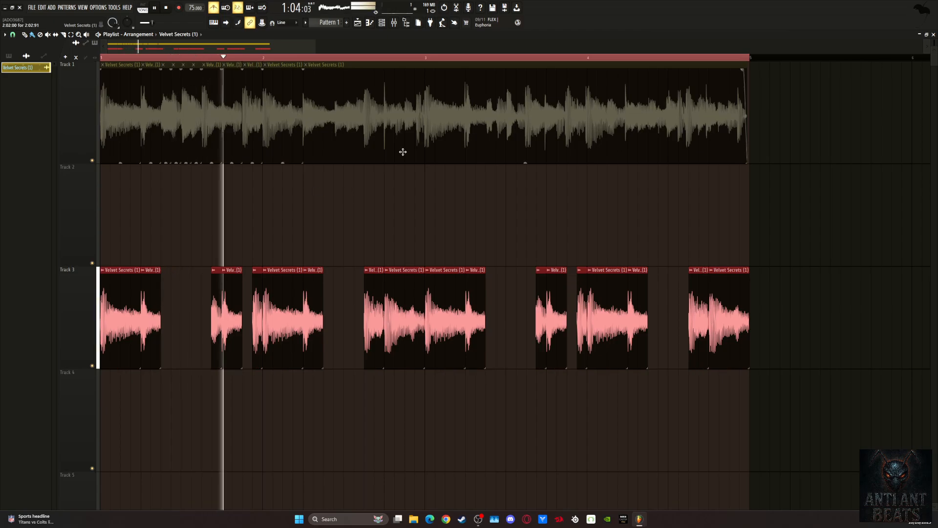
pyautogui.click(402, 50)
pyautogui.press('space')
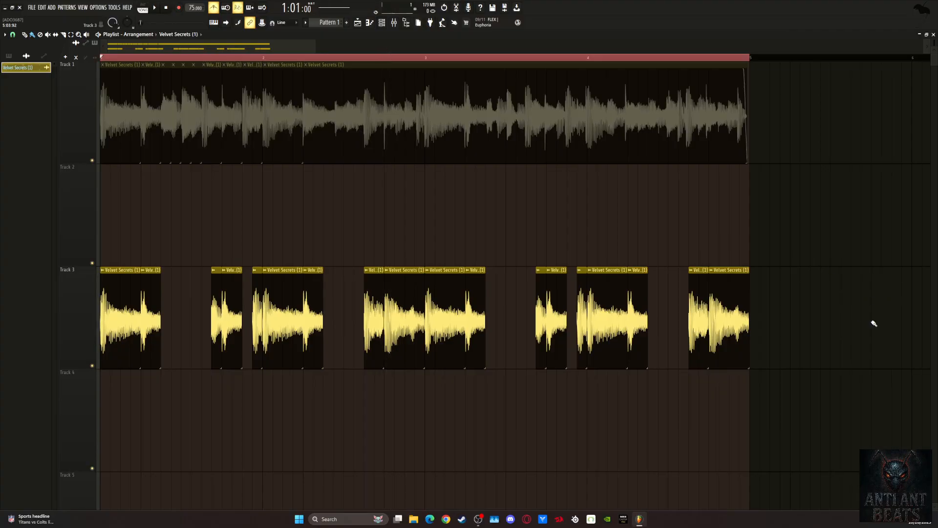
# Step: Select all clips on Track 3, add a very short fade-out to their ends, and clear the selection
pyautogui.moveTo(861, 326); pyautogui.dragTo(0, 398)
pyautogui.moveTo(315, 49); pyautogui.dragTo(137, 48)
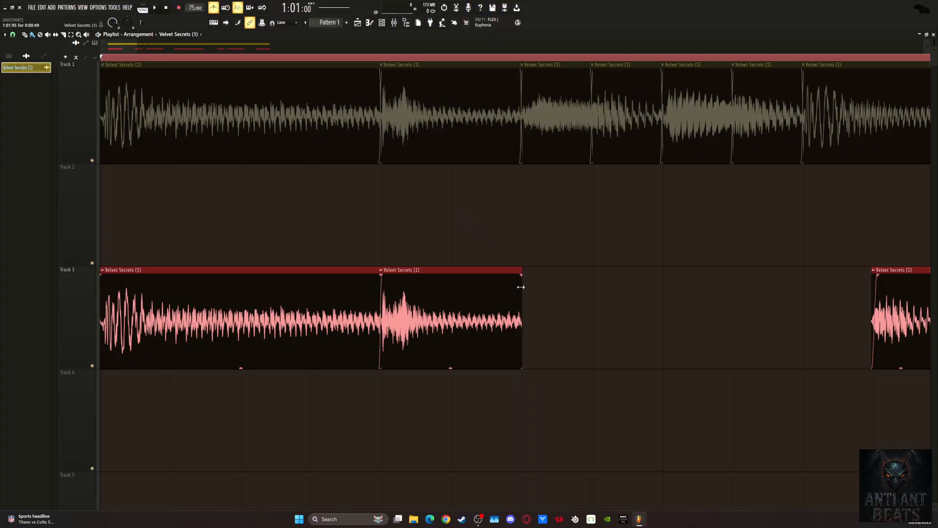
pyautogui.moveTo(522, 278); pyautogui.dragTo(520, 277)
pyautogui.keyDown('ctrl'); pyautogui.click(613, 257); pyautogui.keyUp('ctrl')
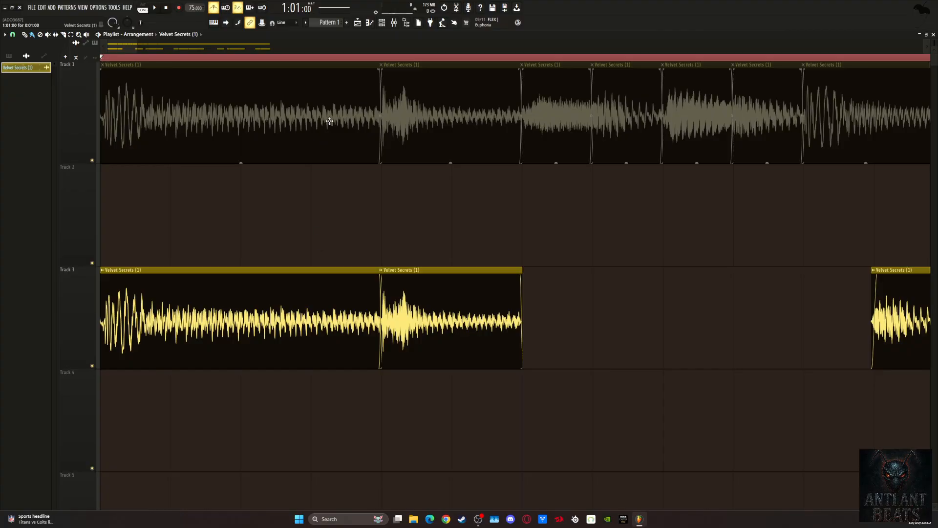
# Step: Play the Track 3 pattern from bar 1 through bar 4 to check the faded slices
pyautogui.press('space')
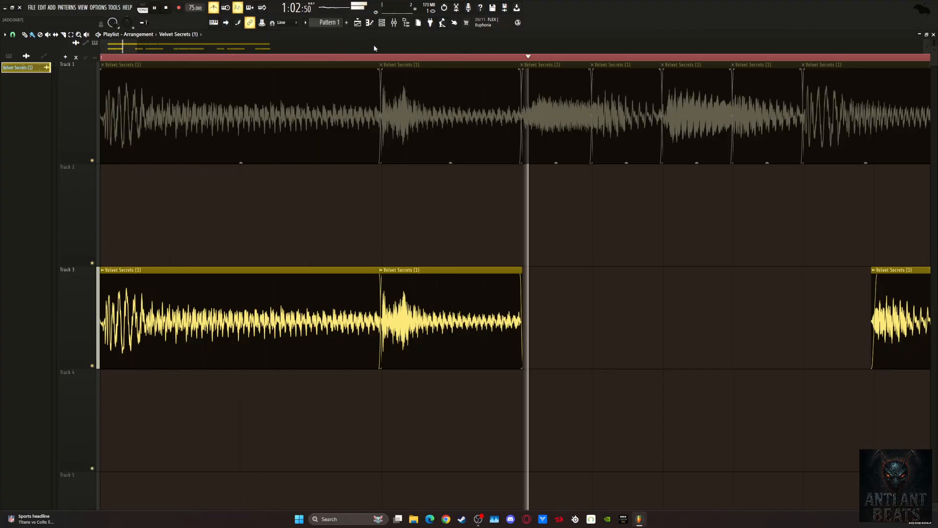
pyautogui.scroll(-4, 342, 45)
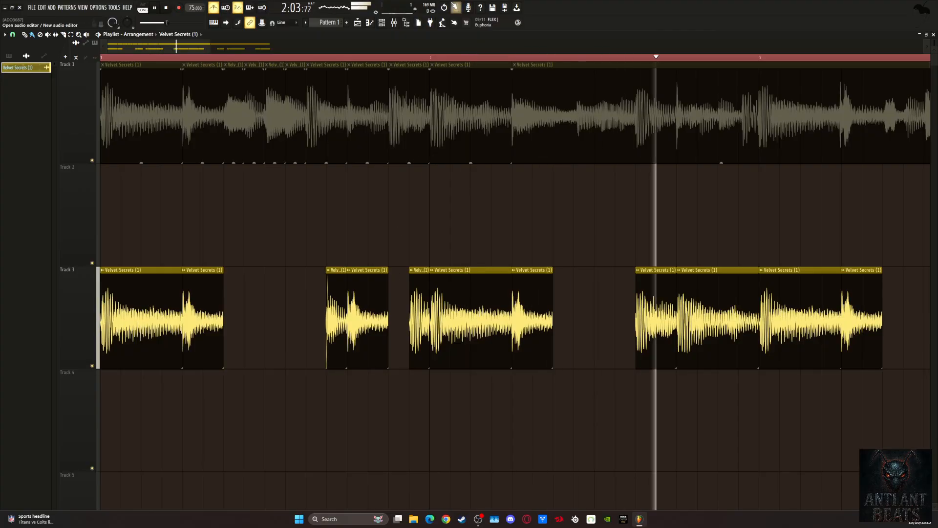
pyautogui.scroll(-3, 566, 45)
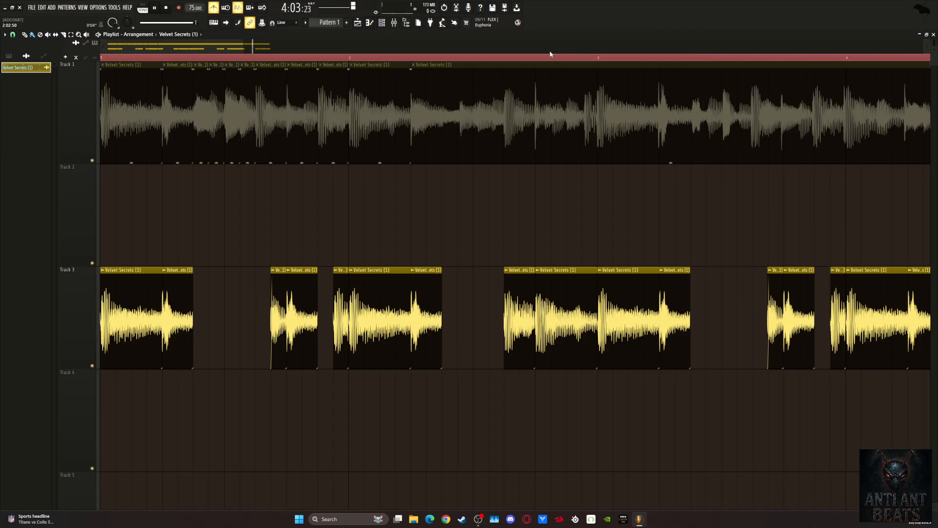
pyautogui.scroll(-5, 567, 49)
pyautogui.press('space')
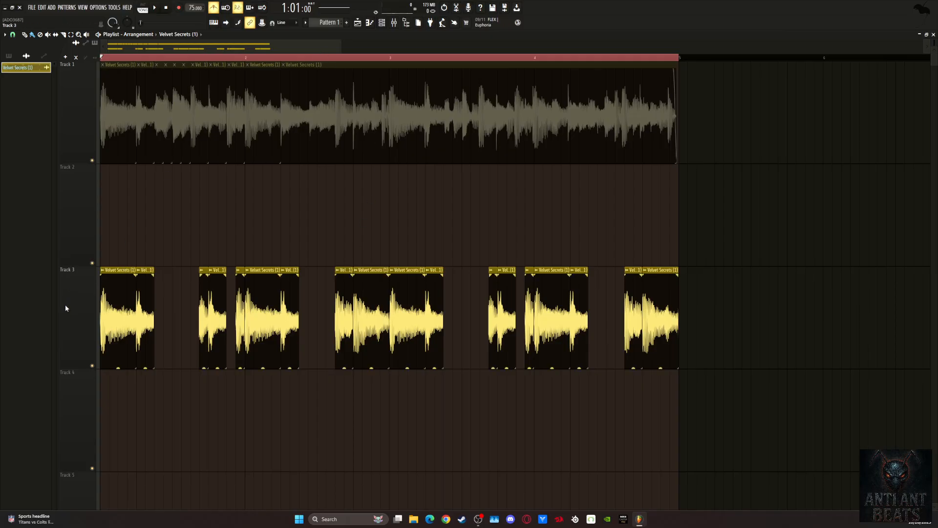
# Step: Consolidate Track 3 from the song start, rendering it as a 16-bit WAV, and clear the selection
pyautogui.rightClick(76, 286)
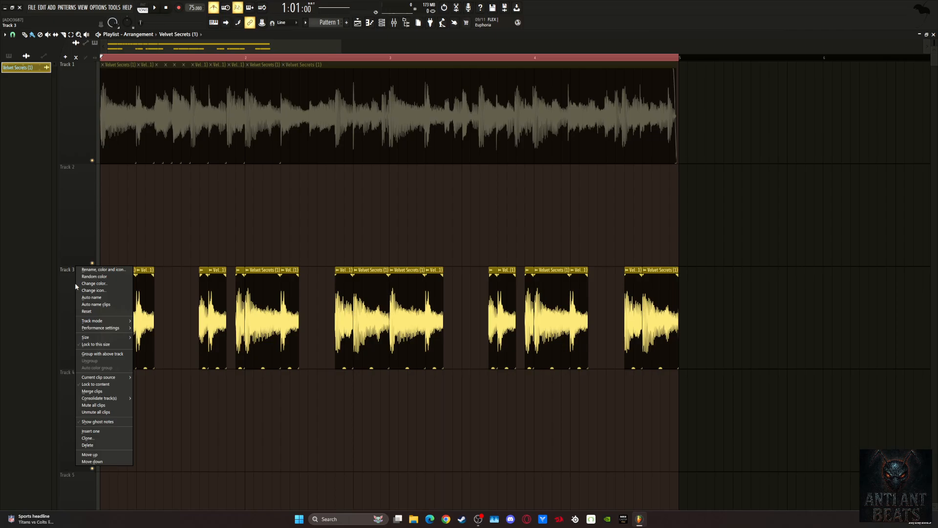
pyautogui.click(113, 348)
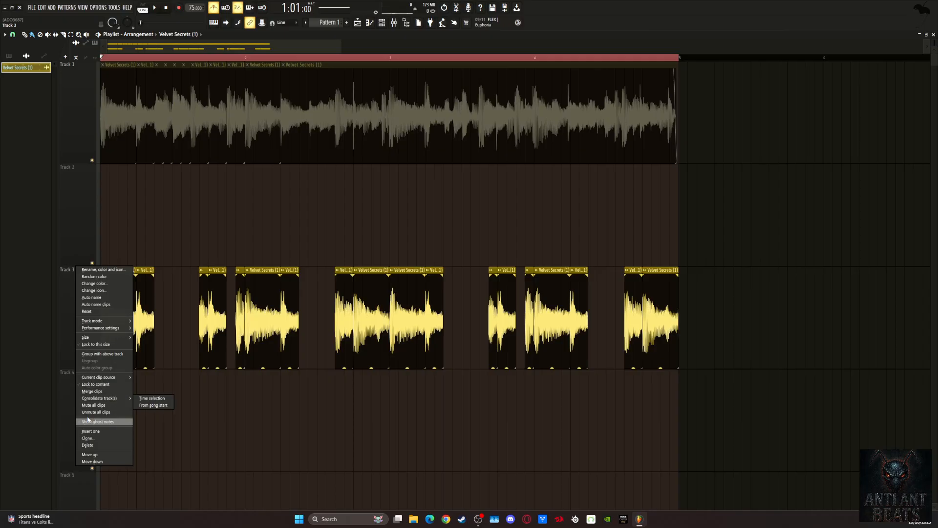
pyautogui.click(95, 422)
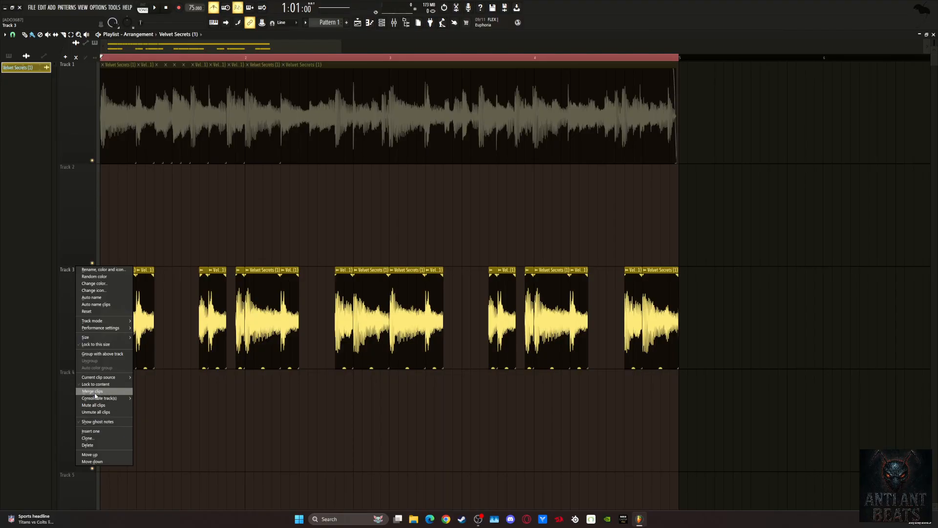
pyautogui.moveTo(96, 400)
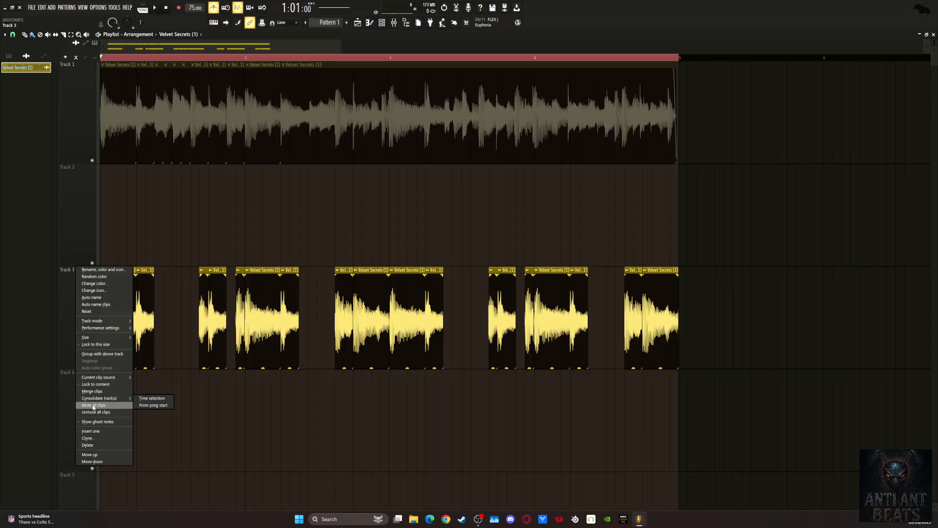
pyautogui.click(156, 407)
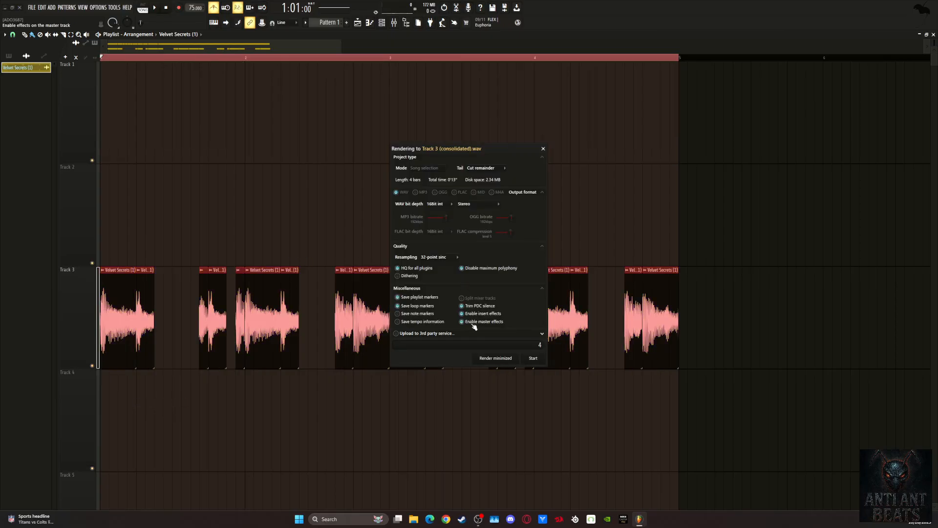
pyautogui.click(486, 170)
pyautogui.click(518, 165)
pyautogui.click(535, 358)
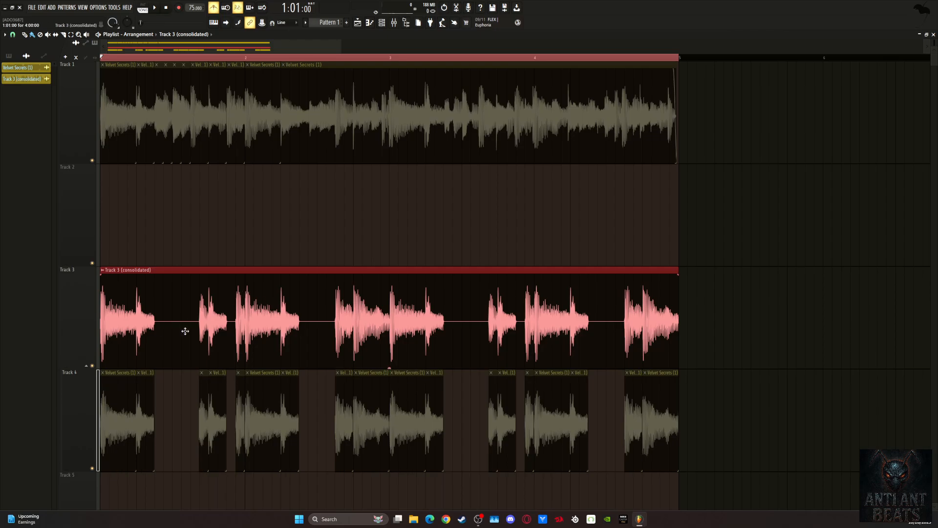
pyautogui.click(142, 281)
pyautogui.keyDown('ctrl'); pyautogui.click(795, 254); pyautogui.keyUp('ctrl')
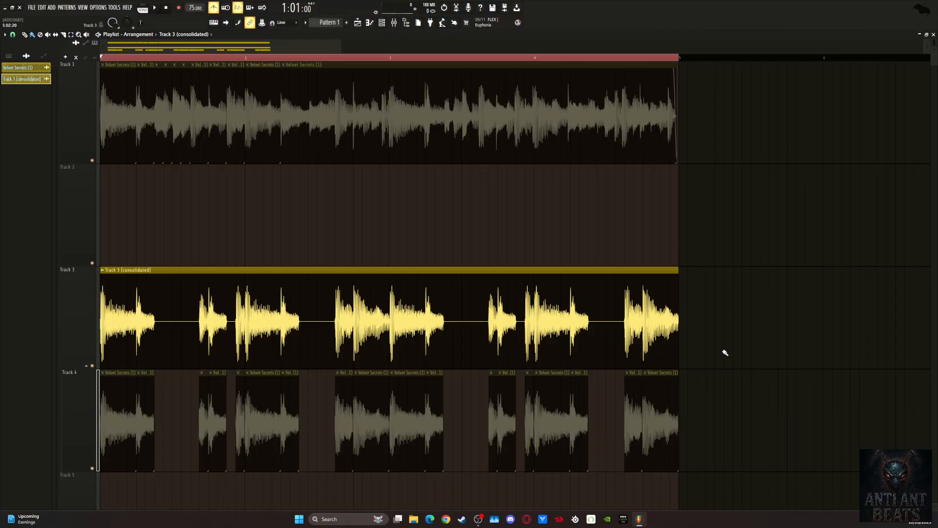
# Step: Select the muted slices on Track 4 and try to consolidate them
pyautogui.moveTo(724, 428); pyautogui.dragTo(26, 462)
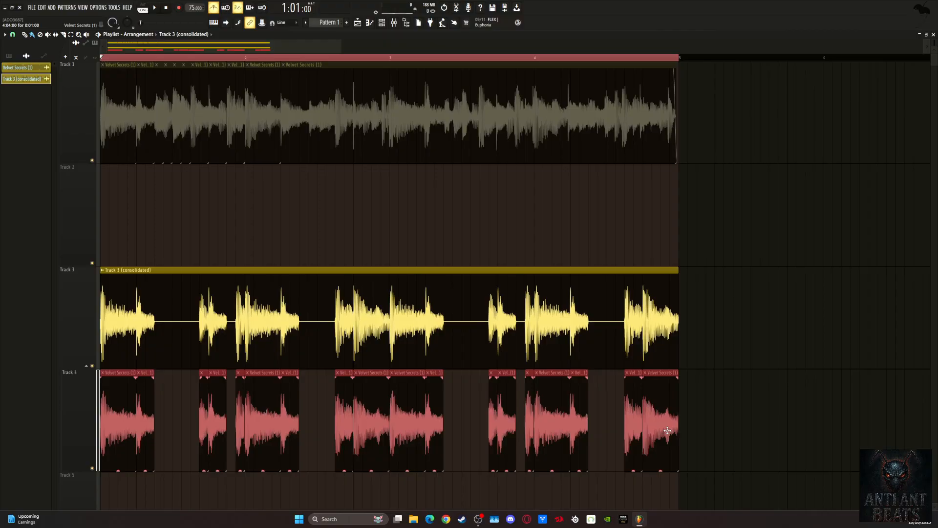
pyautogui.hotkey('ctrl', 'alt', 'c')
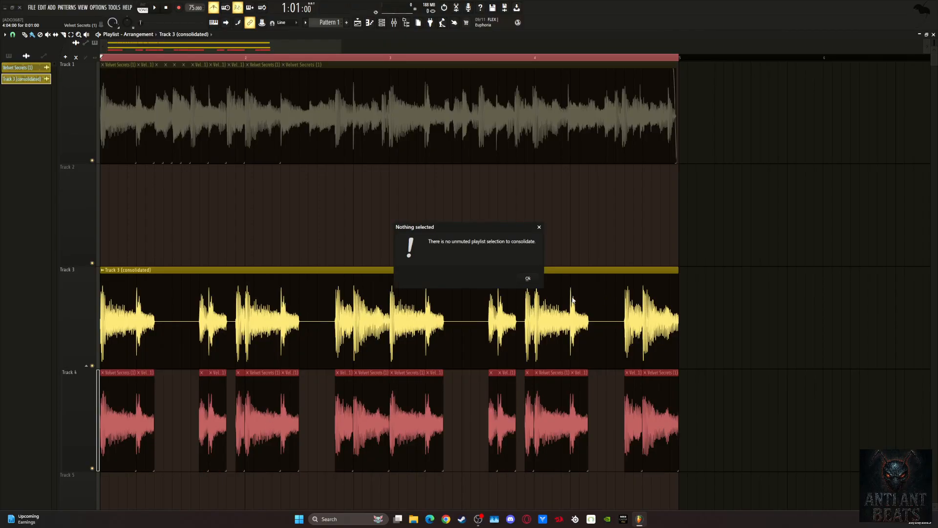
pyautogui.click(528, 280)
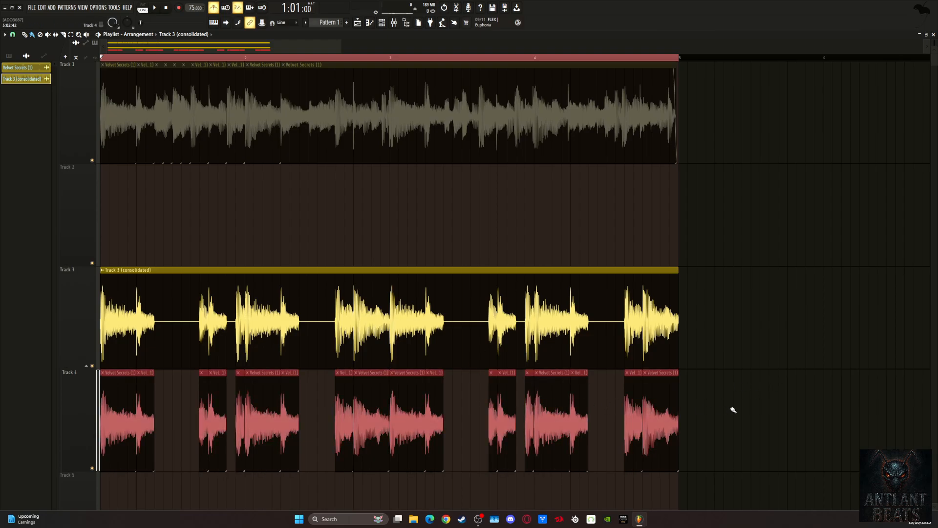
# Step: Move the muted slices from Track 4 down to Track 7 and the consolidated clip from Track 3 up to Track 2
pyautogui.scroll(-4, 731, 401)
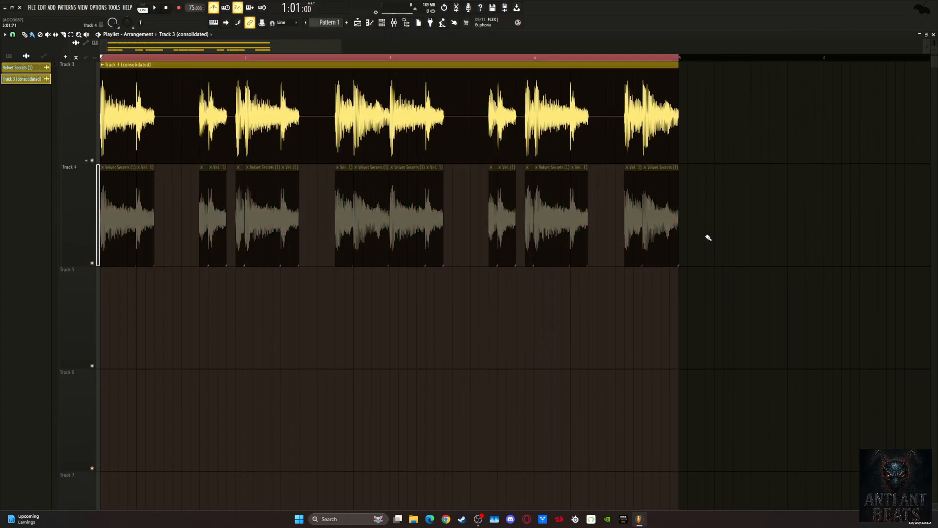
pyautogui.moveTo(653, 228); pyautogui.dragTo(633, 435)
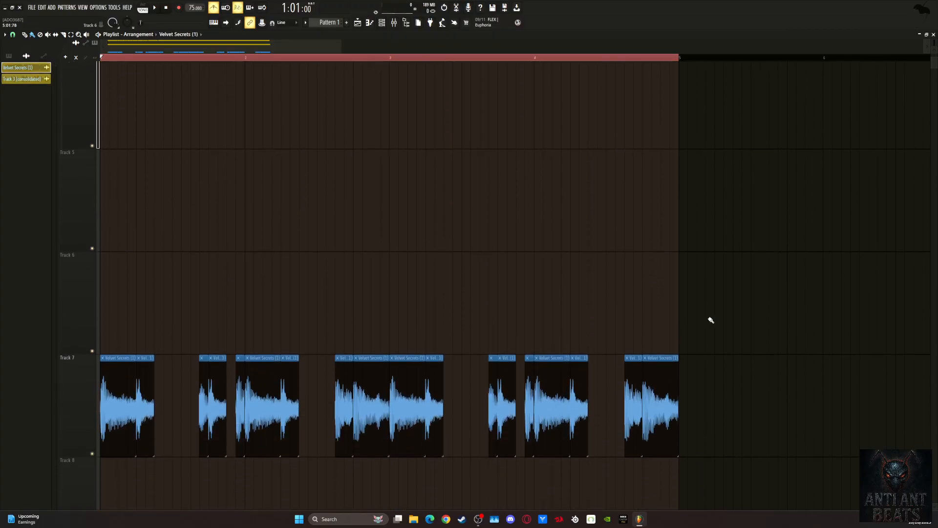
pyautogui.scroll(6, 711, 320)
pyautogui.moveTo(200, 301); pyautogui.dragTo(171, 208)
# Step: Play the consolidated clip with the metronome off and show the browser
pyautogui.press('space')
pyautogui.click(213, 9)
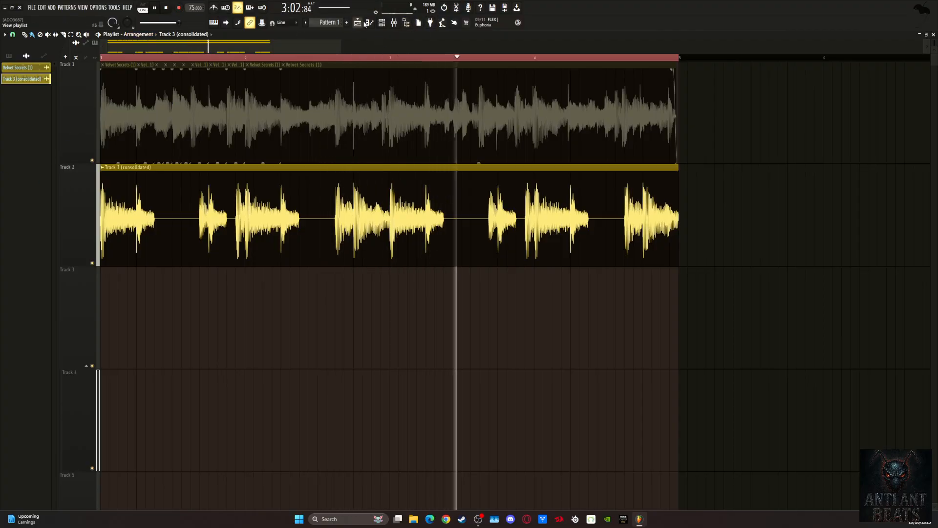
pyautogui.click(408, 24)
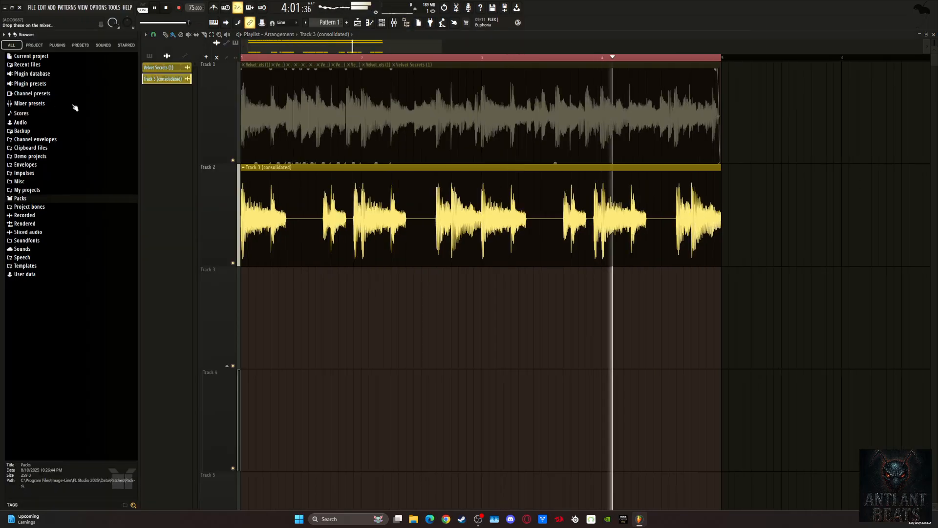
pyautogui.moveTo(413, 519)
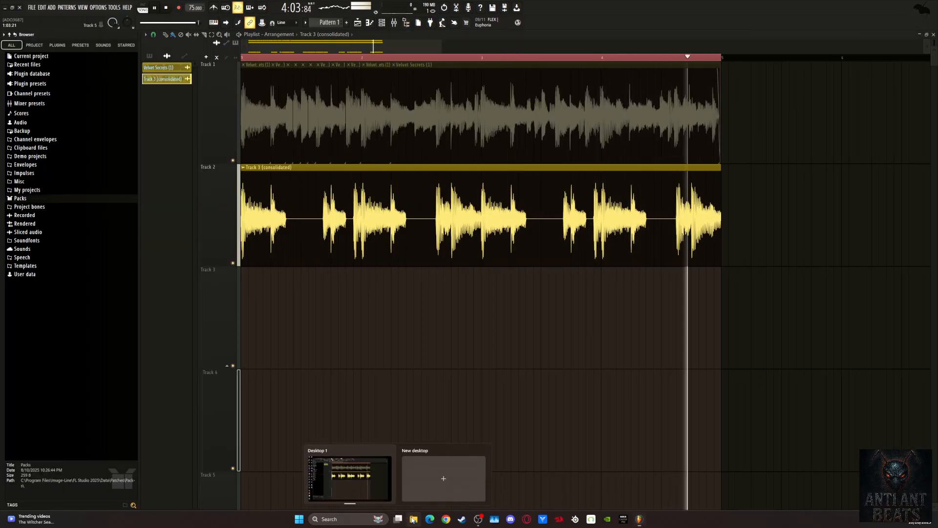
pyautogui.click(356, 476)
pyautogui.moveTo(333, 112); pyautogui.dragTo(937, 206)
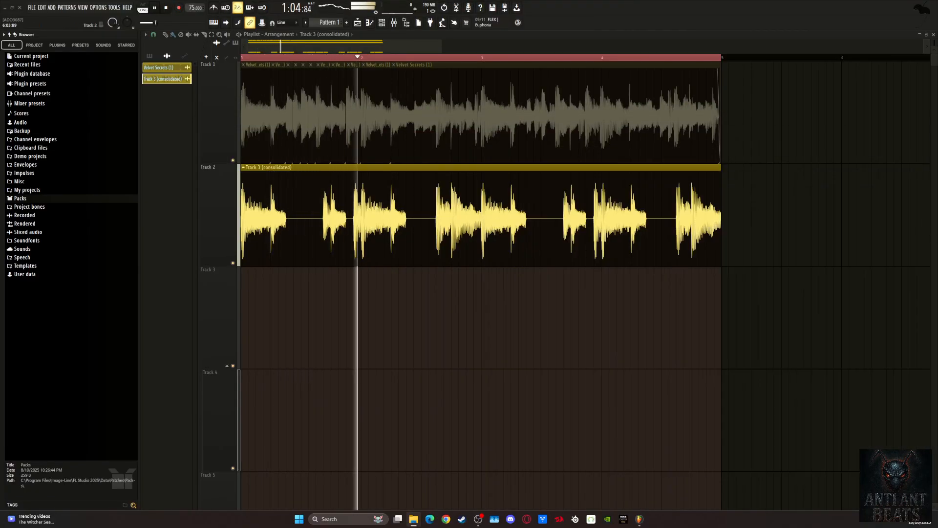
# Step: Add the F: drive as an extra search folder for the browser in the file settings
pyautogui.click(98, 8)
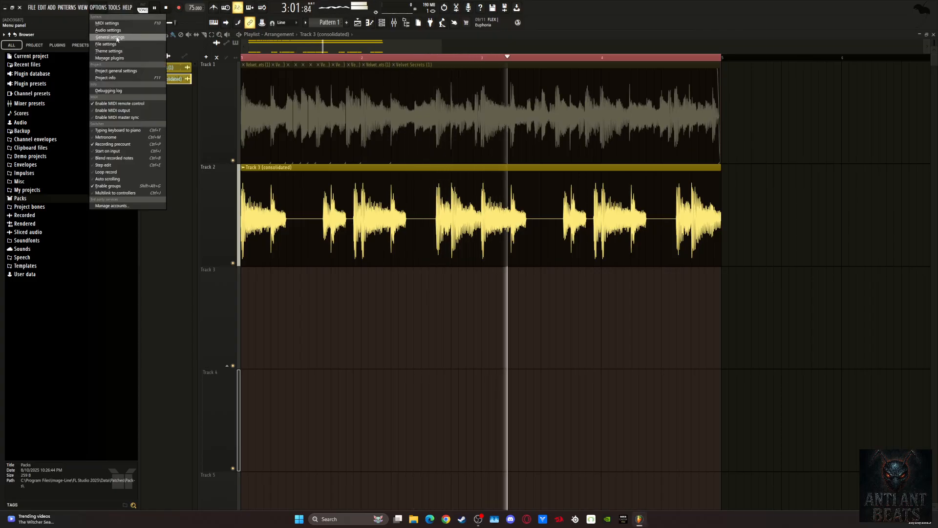
pyautogui.click(108, 44)
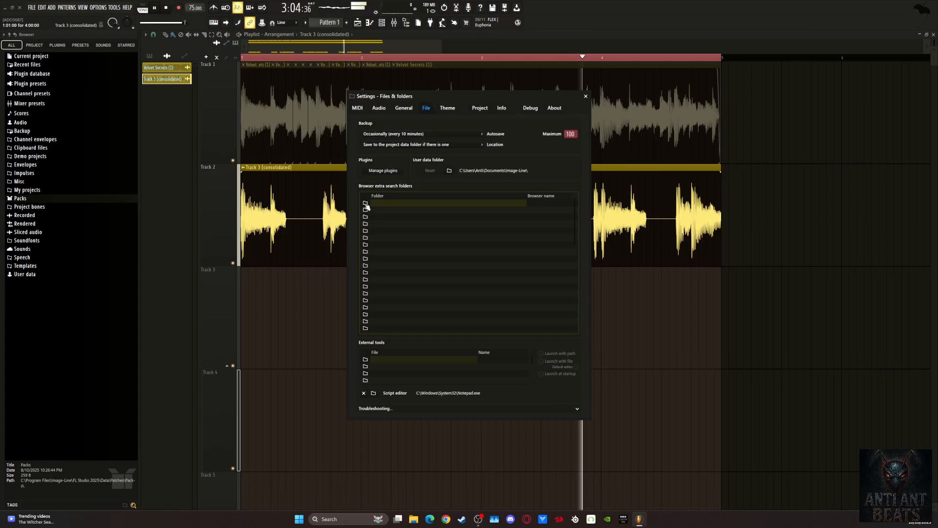
pyautogui.click(365, 202)
pyautogui.click(379, 293)
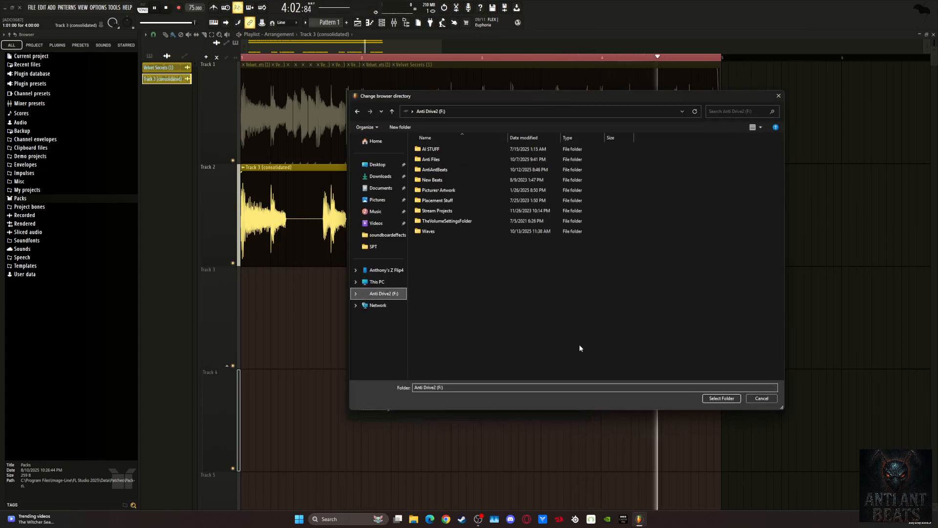
pyautogui.click(720, 337)
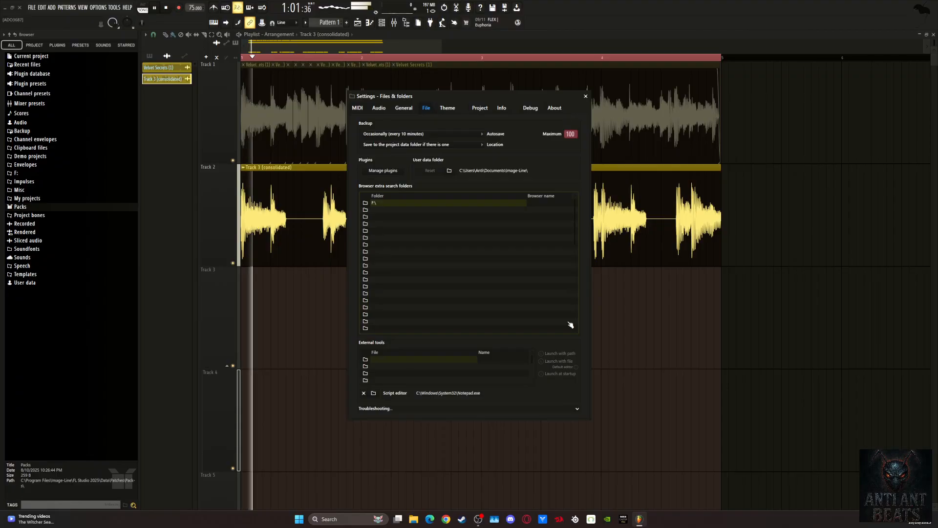
pyautogui.click(585, 97)
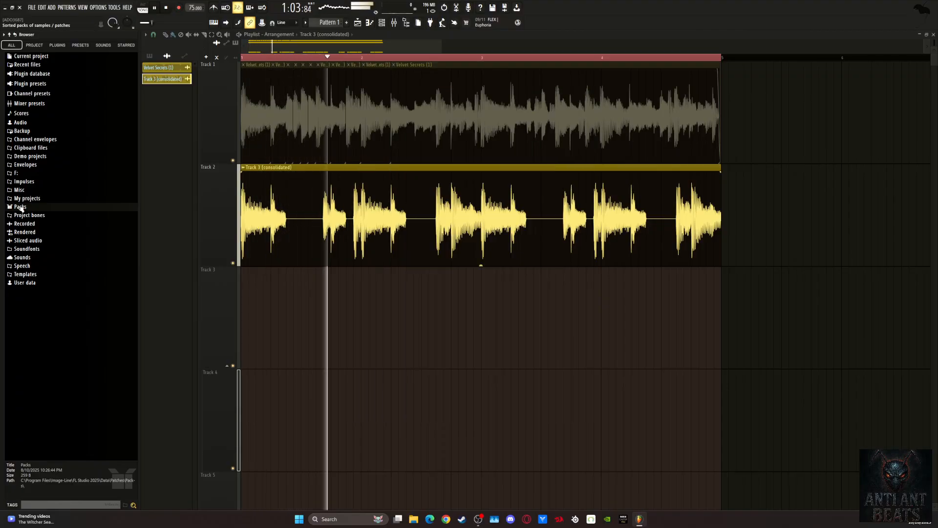
# Step: Stop playback and expand the browser's F: drive down to AntiAntBeats, Packs, AntiAnt pack
pyautogui.click(16, 173)
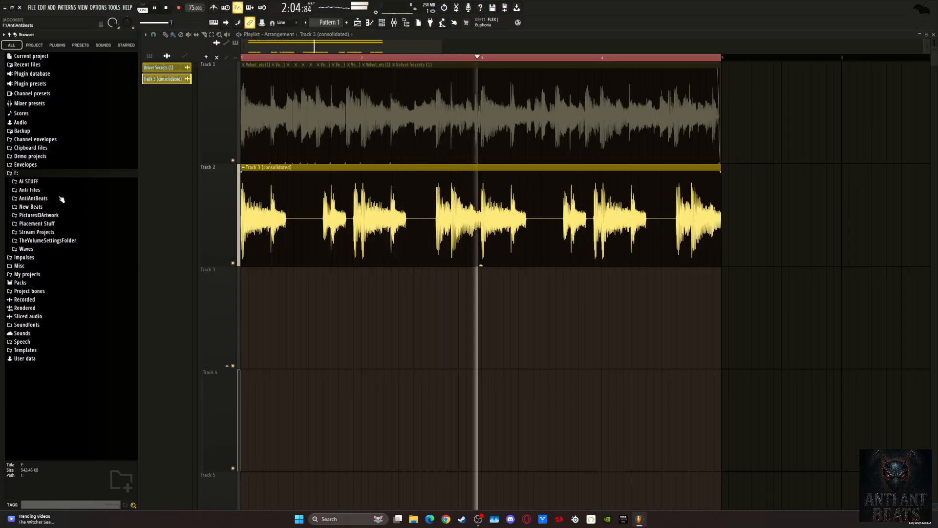
pyautogui.click(32, 191)
pyautogui.click(48, 191)
pyautogui.press('space')
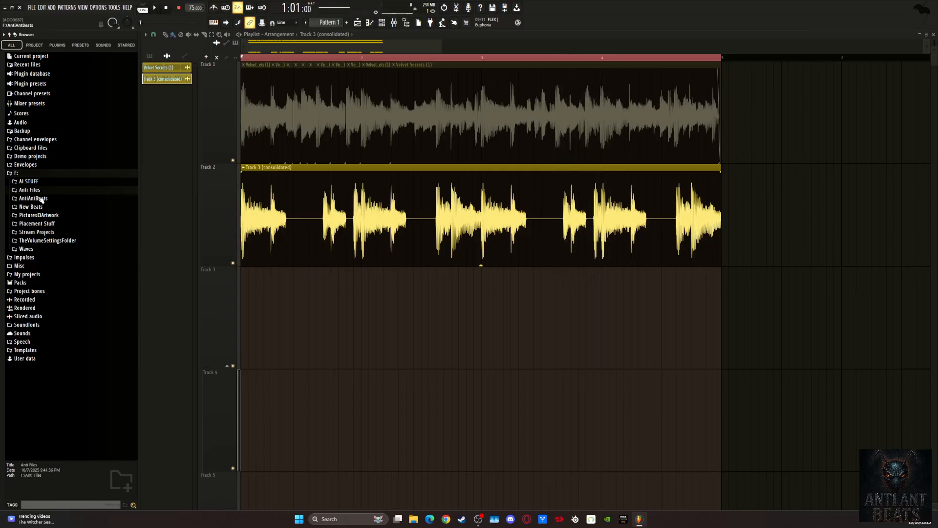
pyautogui.click(34, 197)
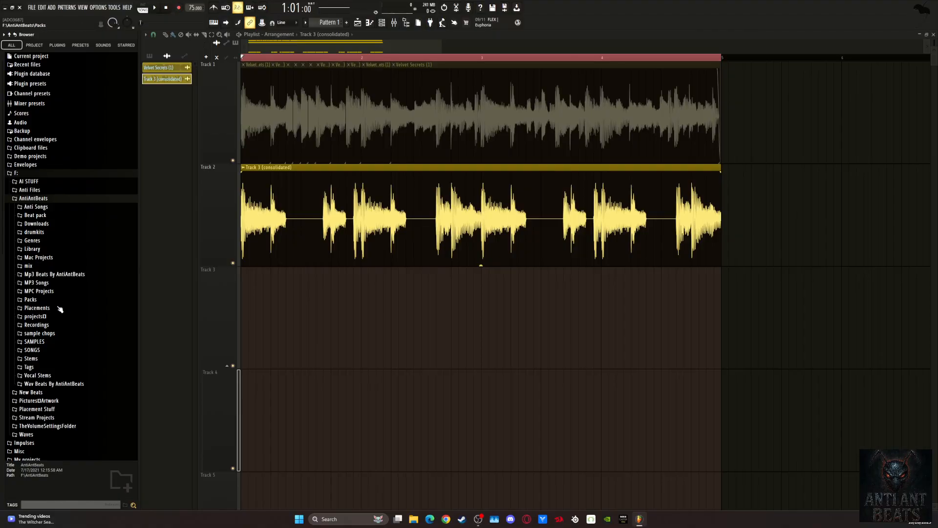
pyautogui.click(30, 299)
pyautogui.scroll(-4, 59, 276)
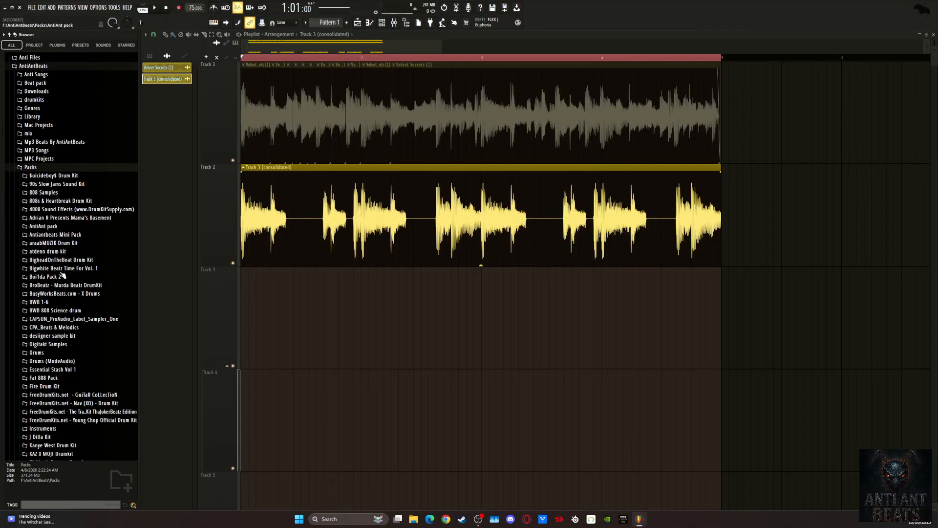
pyautogui.click(55, 224)
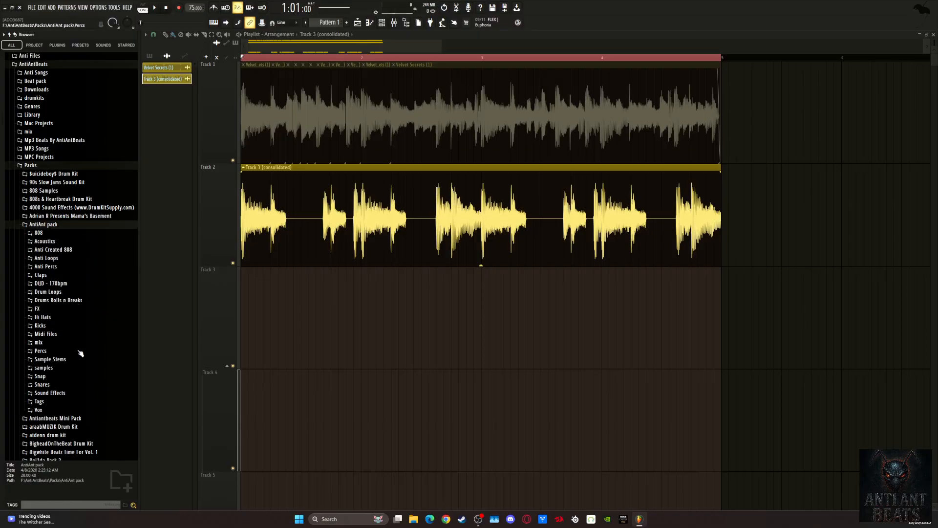
# Step: Open the Drums Rolls n Breaks folder and audition several of its drum breaks
pyautogui.click(54, 300)
pyautogui.scroll(-5, 87, 289)
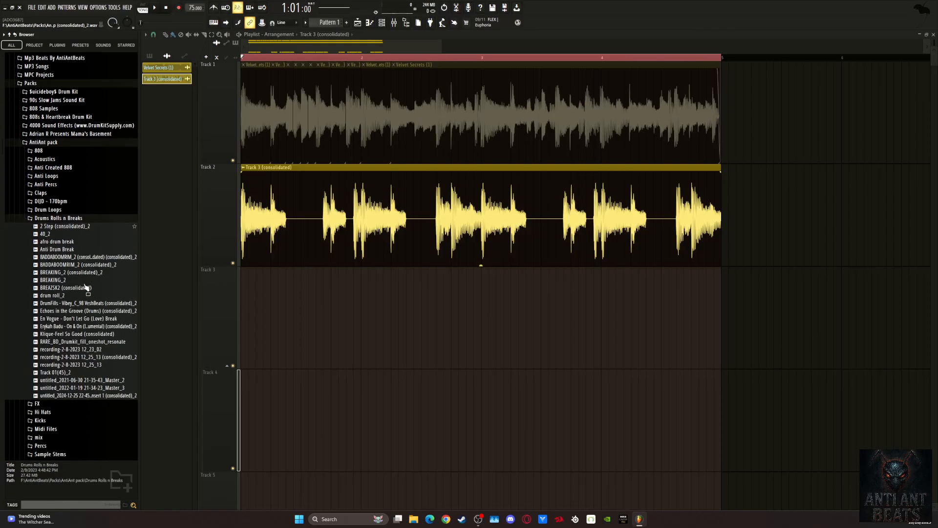
pyautogui.click(55, 317)
pyautogui.click(56, 310)
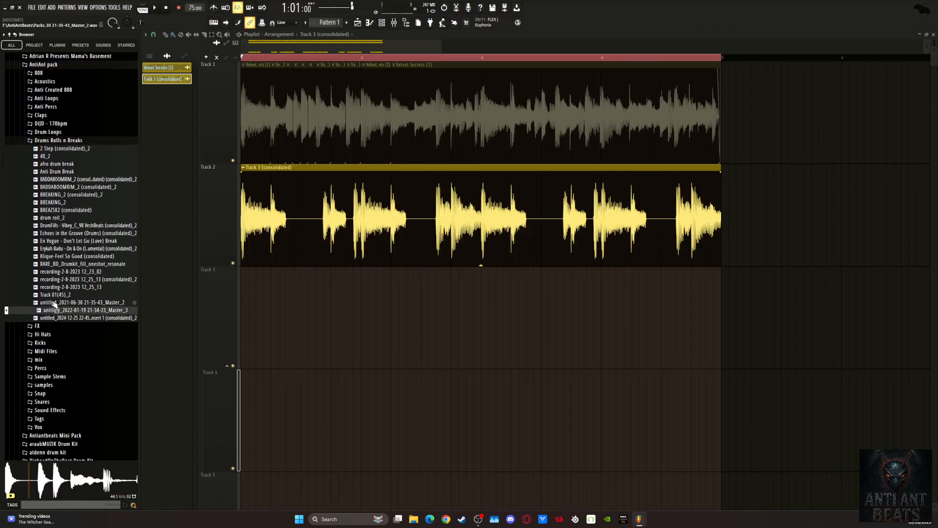
pyautogui.click(61, 279)
pyautogui.click(59, 265)
pyautogui.click(56, 249)
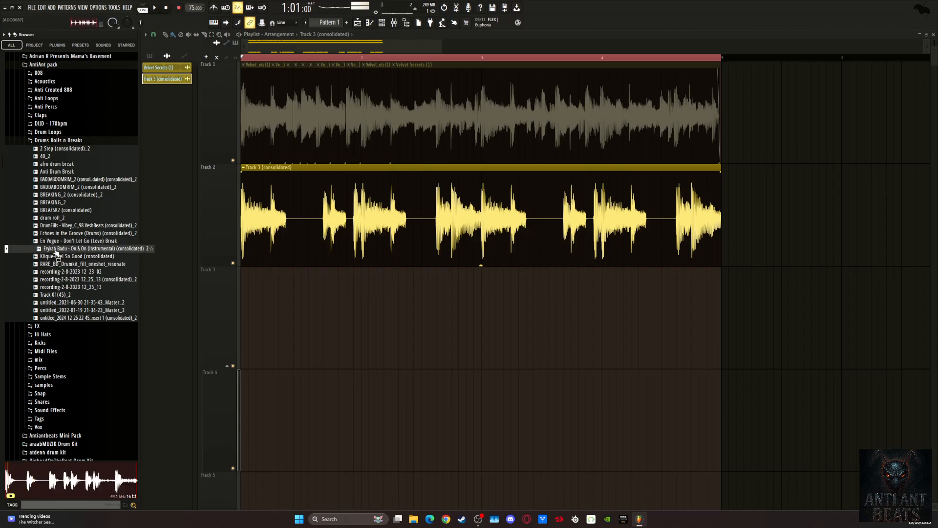
pyautogui.click(54, 232)
pyautogui.click(57, 187)
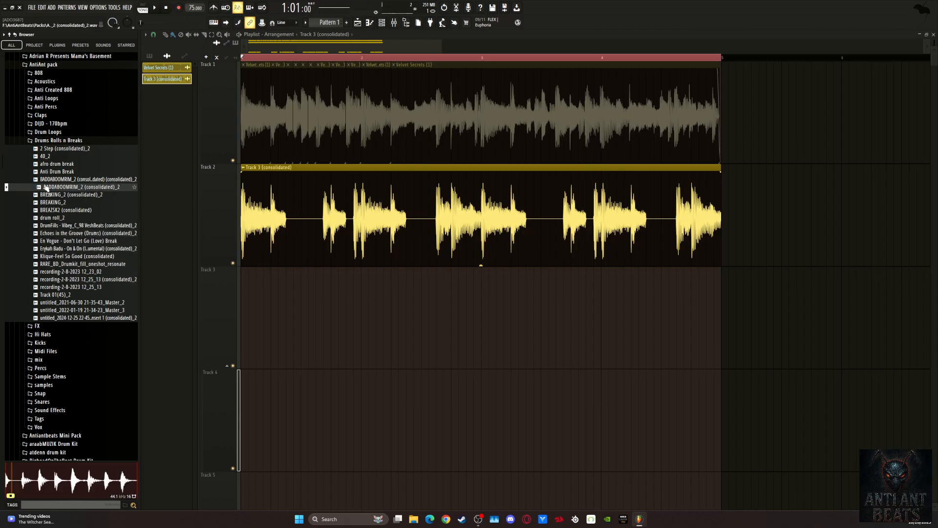
# Step: Audition Anti Bounce Drum 1 from the Drum Loops folder and place it at the start of Track 3
pyautogui.click(55, 140)
pyautogui.click(46, 132)
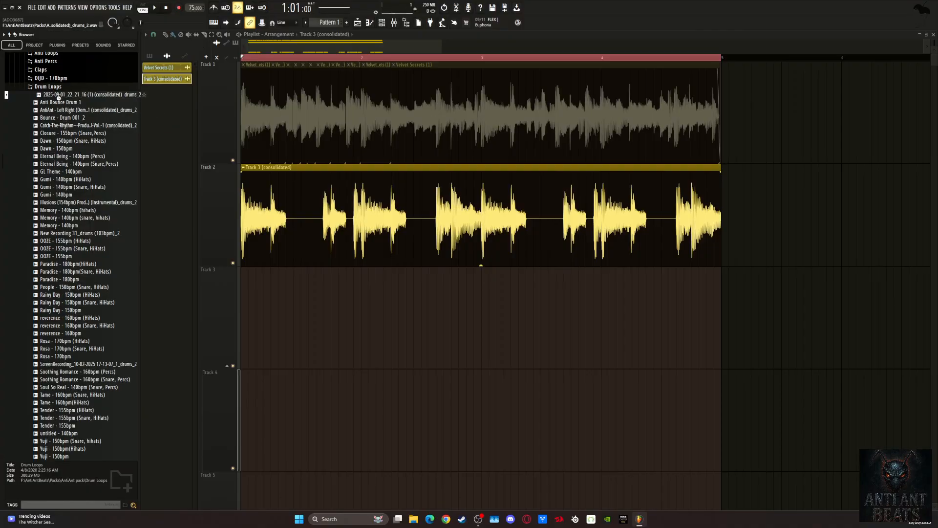
pyautogui.click(57, 102)
pyautogui.click(58, 102)
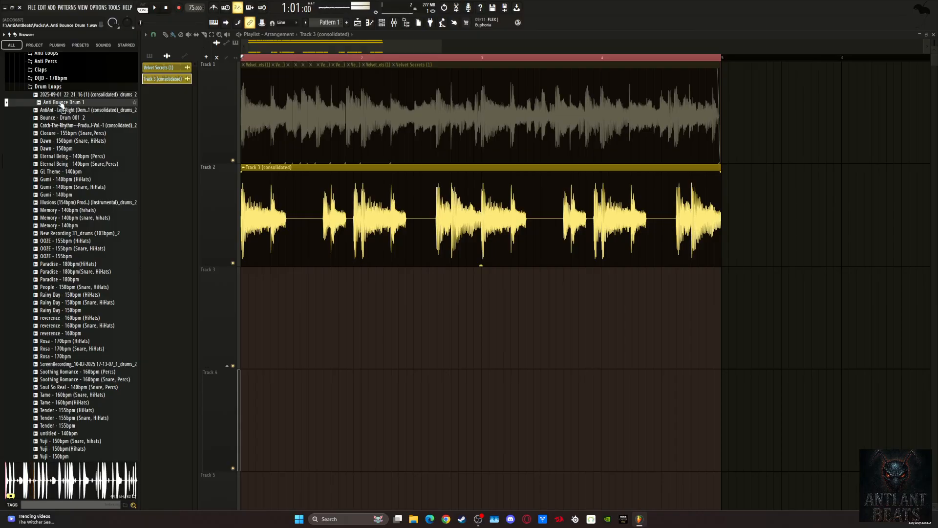
pyautogui.moveTo(61, 106); pyautogui.dragTo(244, 318)
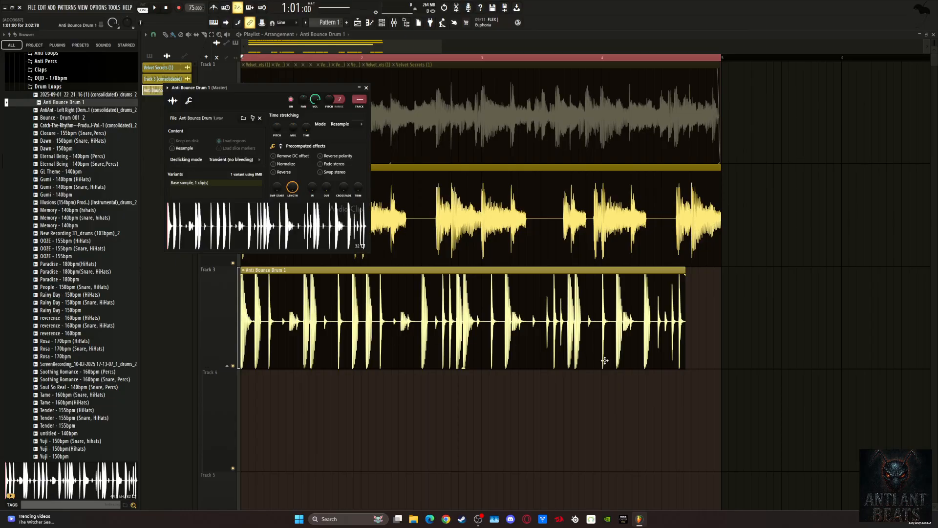
pyautogui.press('Escape')
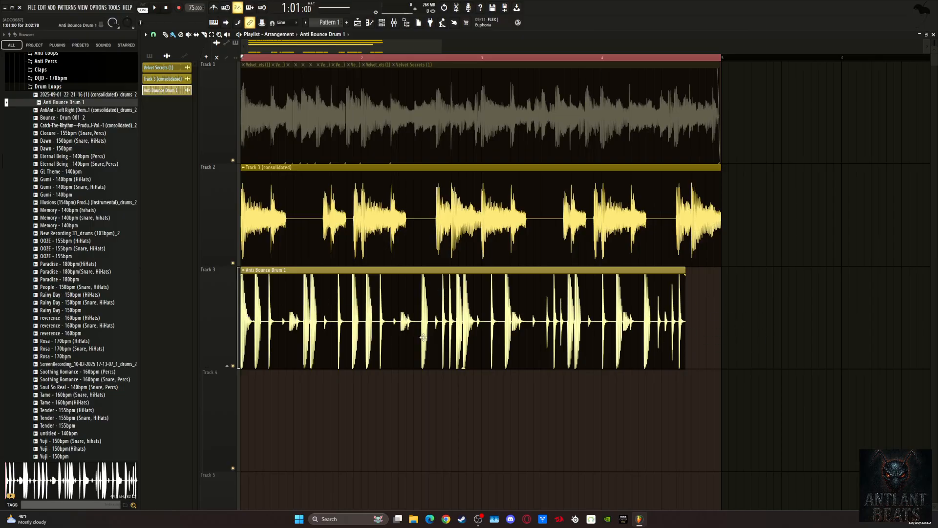
# Step: Set the Anti Bounce Drum 1 clip's time-stretching mode to Stretch and stretch it to exactly four bars (4:00:00)
pyautogui.doubleClick(341, 316)
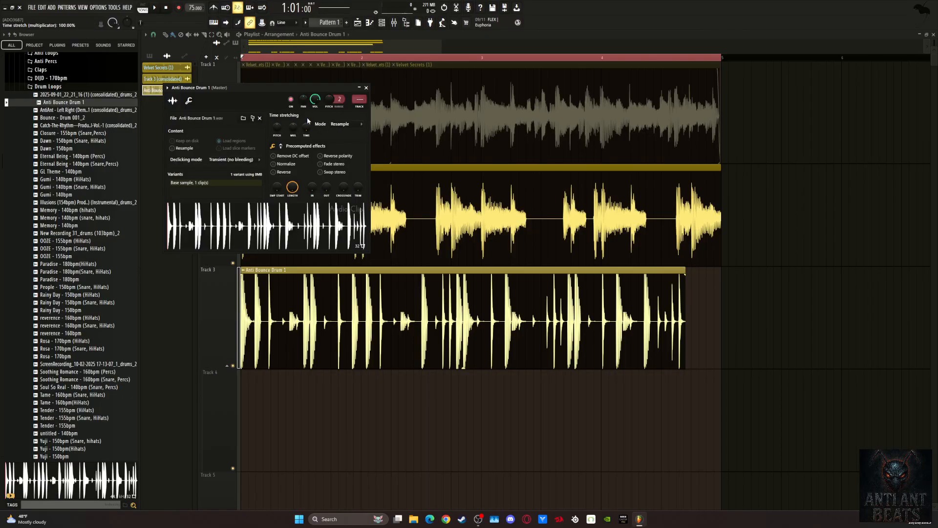
pyautogui.click(348, 128)
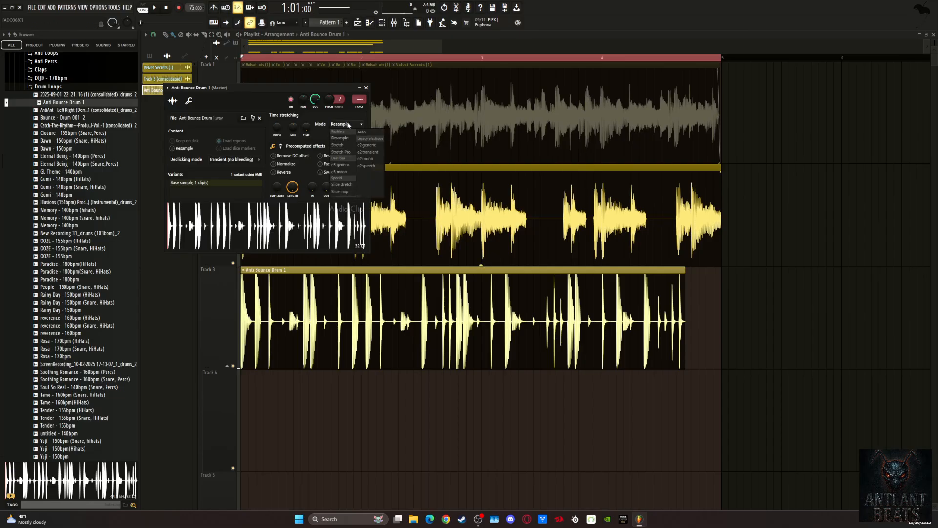
pyautogui.click(338, 144)
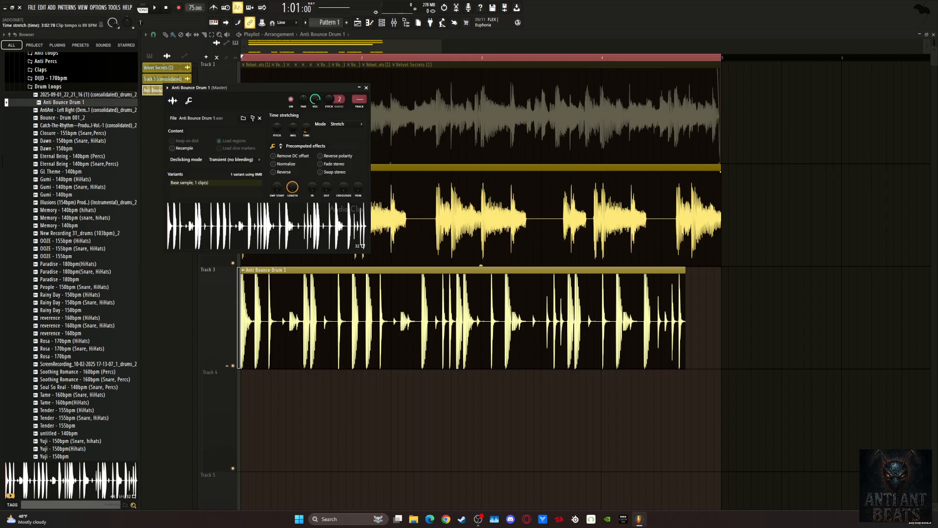
pyautogui.moveTo(306, 128); pyautogui.dragTo(306, 120)
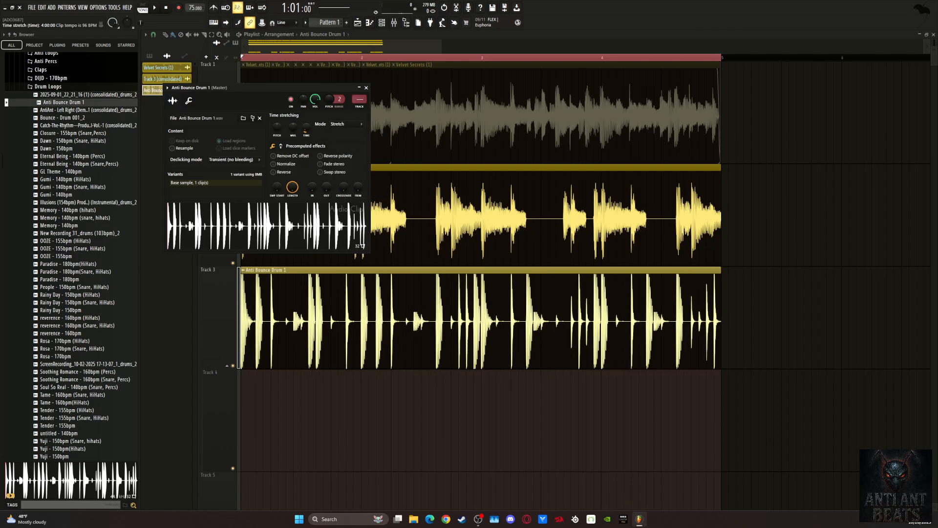
pyautogui.click(367, 88)
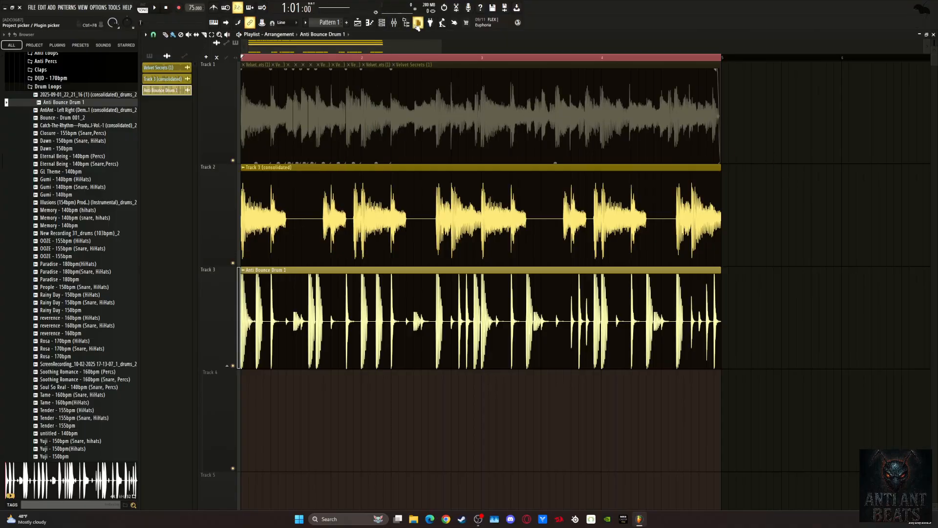
# Step: Hide the browser to widen the playlist and play the chopped loop together with the fitted drums
pyautogui.hotkey('alt', 'F8')
pyautogui.press('space')
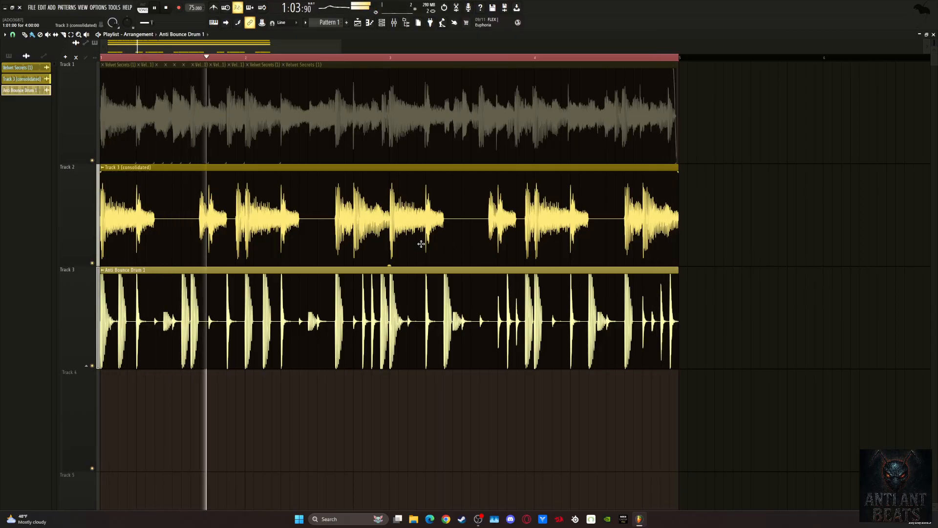
# Step: Set the Track 3 (consolidated) clip's time-stretching mode to Stretch and its root note to B4 while auditioning the loop
pyautogui.doubleClick(315, 206)
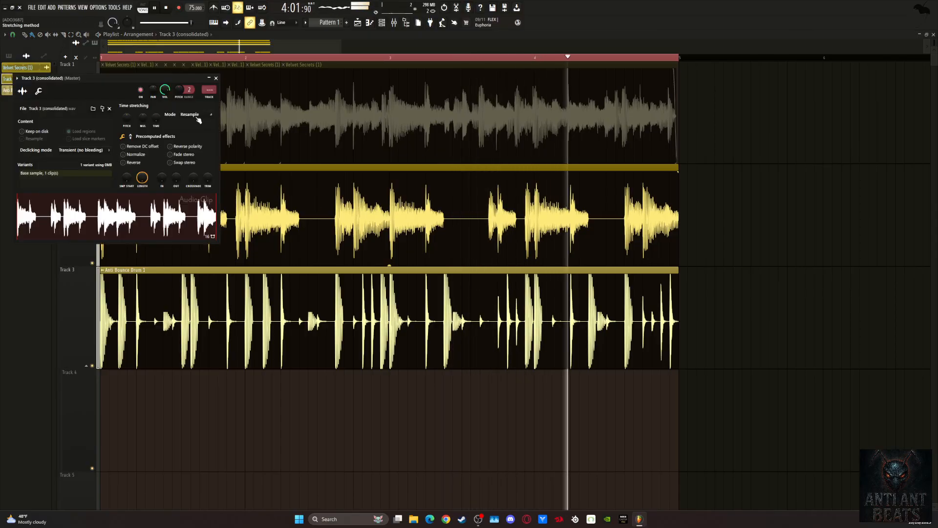
pyautogui.click(199, 116)
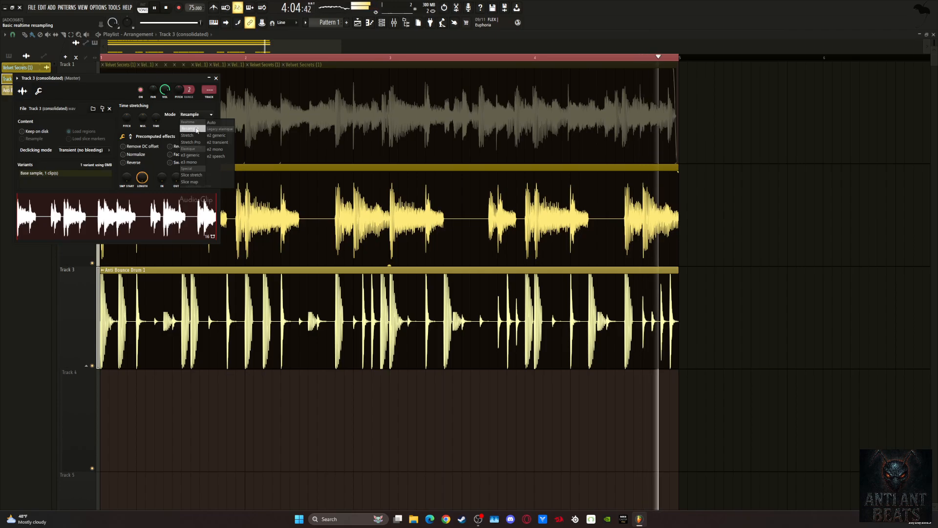
pyautogui.click(187, 135)
pyautogui.click(38, 91)
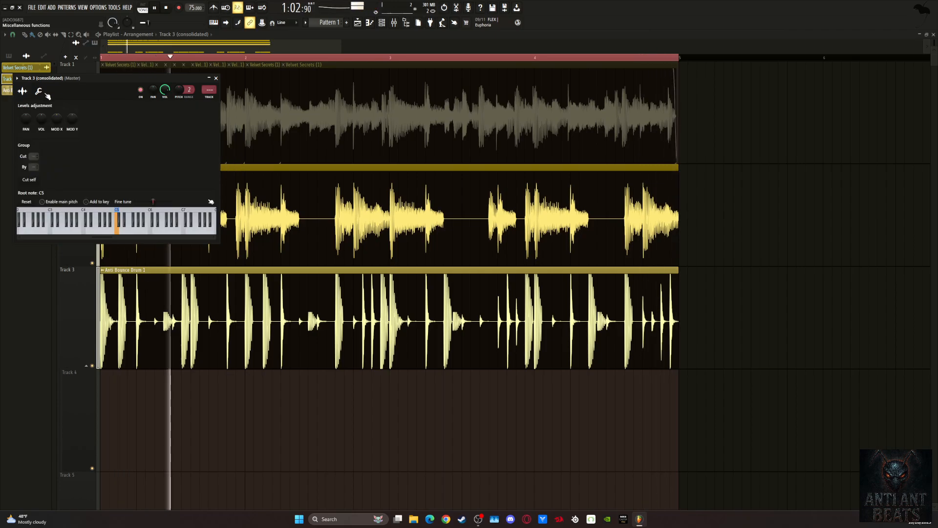
pyautogui.rightClick(113, 233)
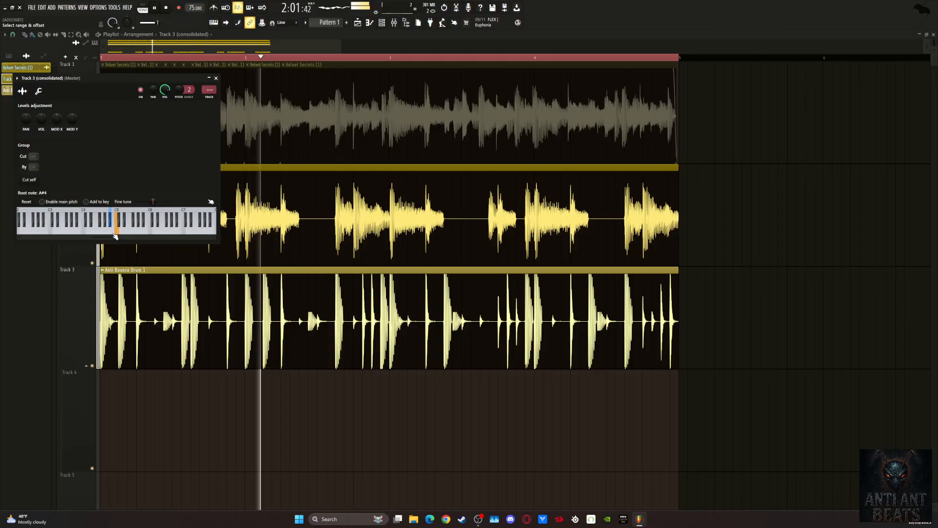
pyautogui.press('space')
pyautogui.press('space')
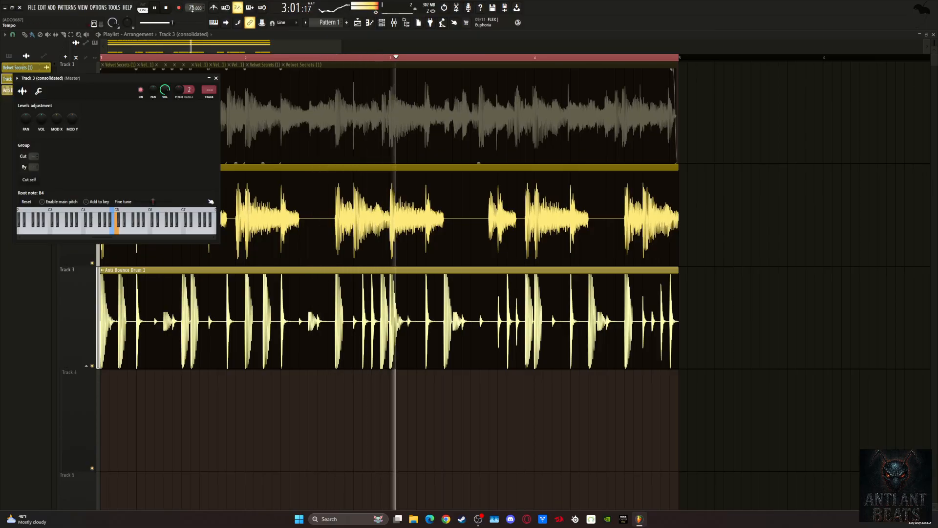
# Step: Try the project tempo at 80 BPM during playback and bring it back to 75 BPM
pyautogui.moveTo(191, 10); pyautogui.dragTo(191, 1)
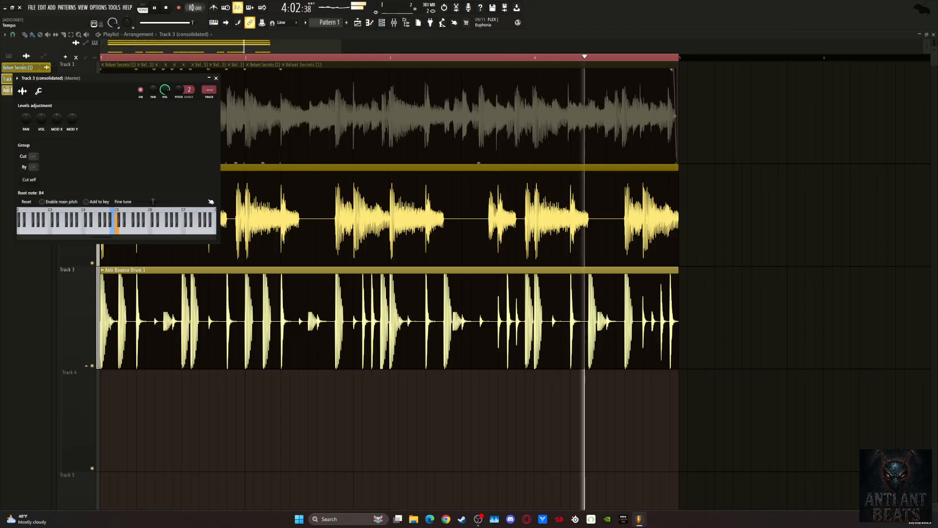
pyautogui.moveTo(191, 8); pyautogui.dragTo(191, 12)
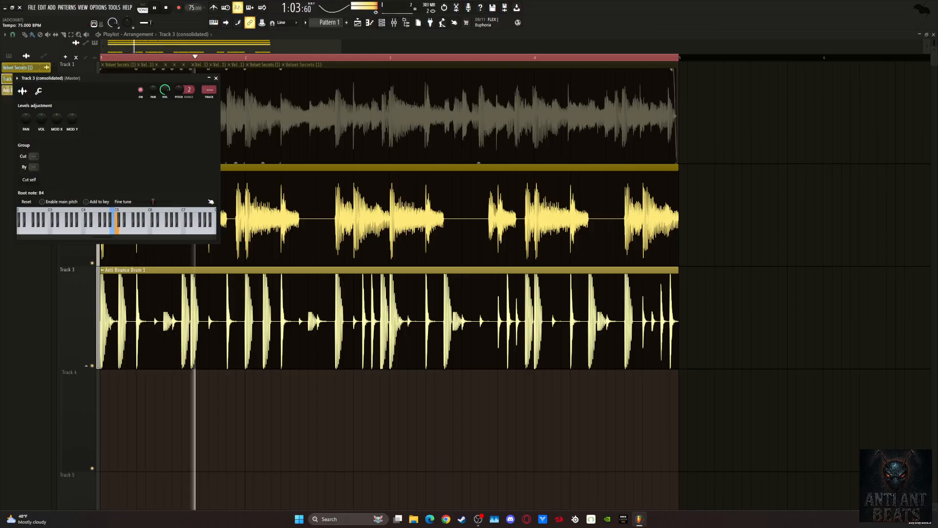
# Step: Close the Track 3 (consolidated) clip's settings and stop playback after listening to the loop
pyautogui.click(213, 78)
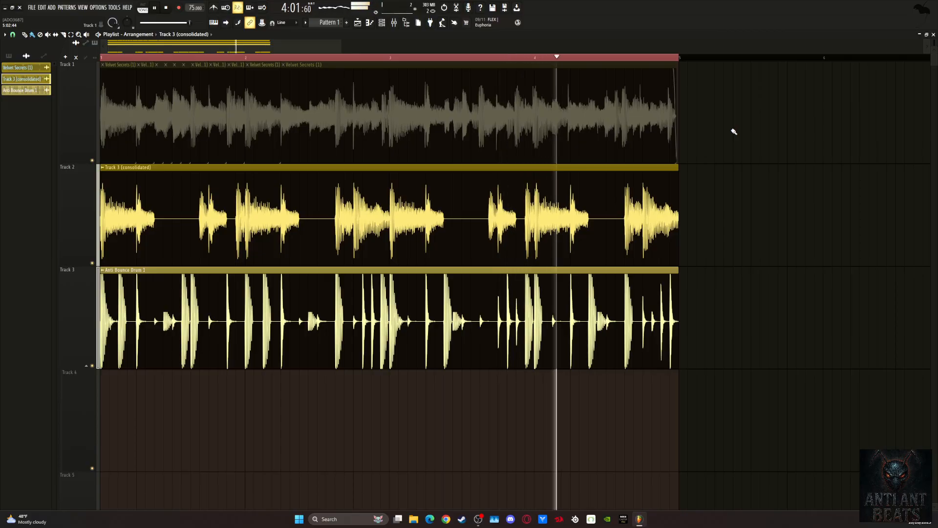
pyautogui.press('space')
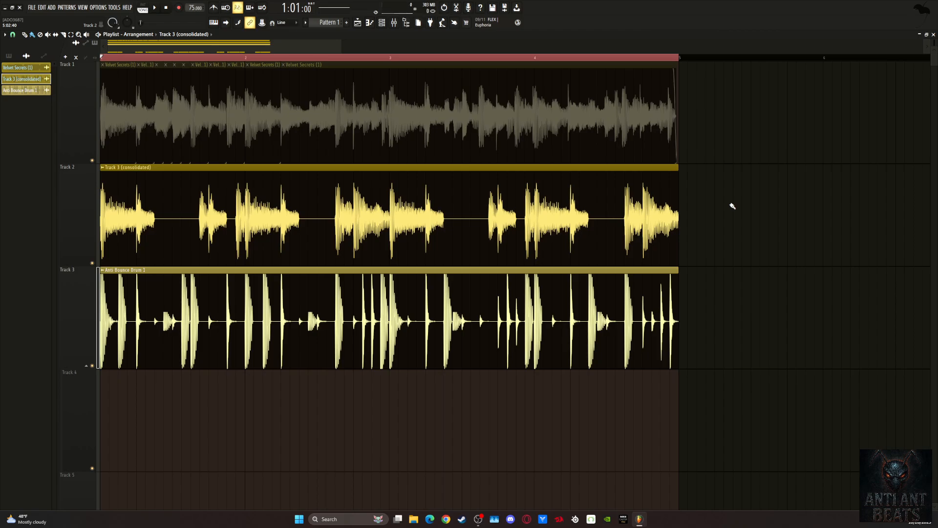